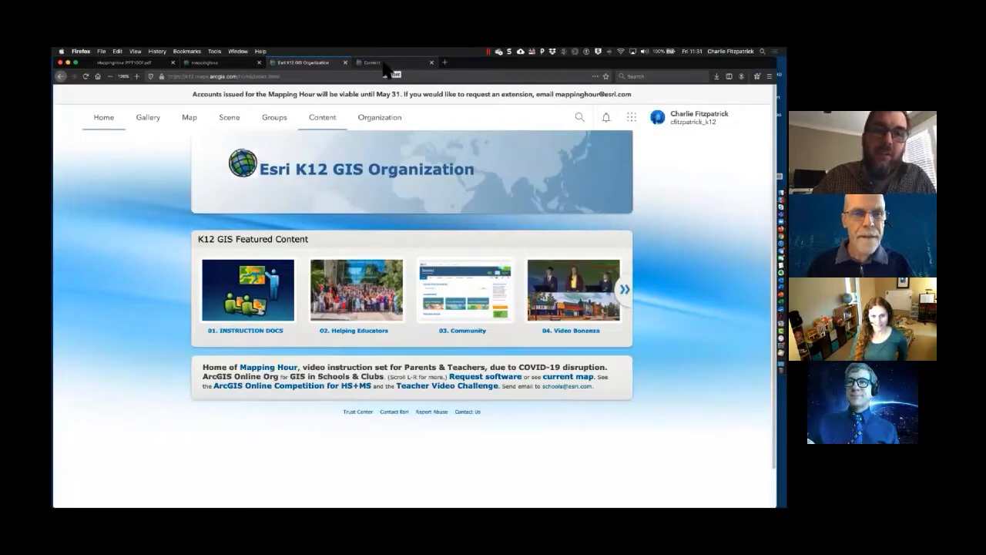
Open the web map "A river runs through it - Earth Science GeoInquiries CF" from My Content in Map Viewer.
click(384, 65)
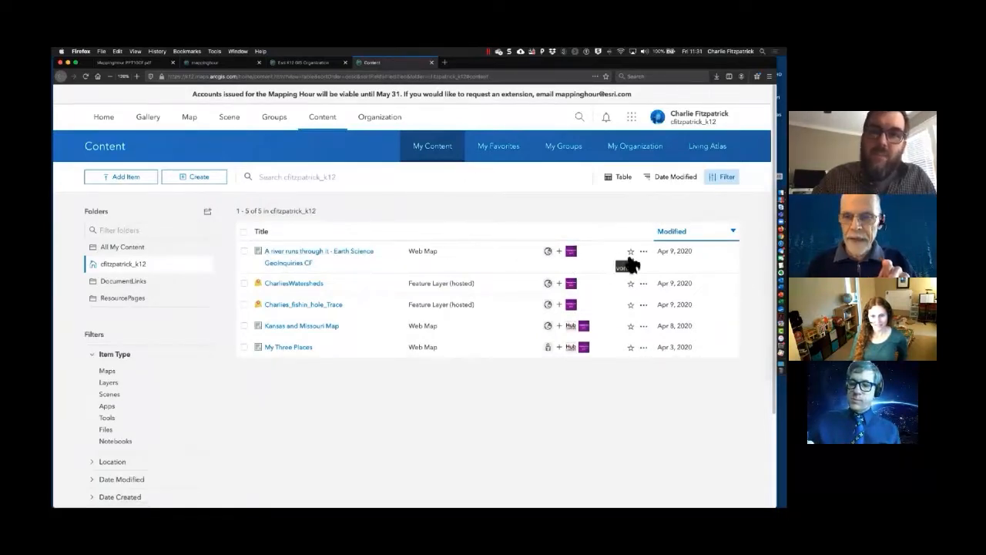
click(643, 251)
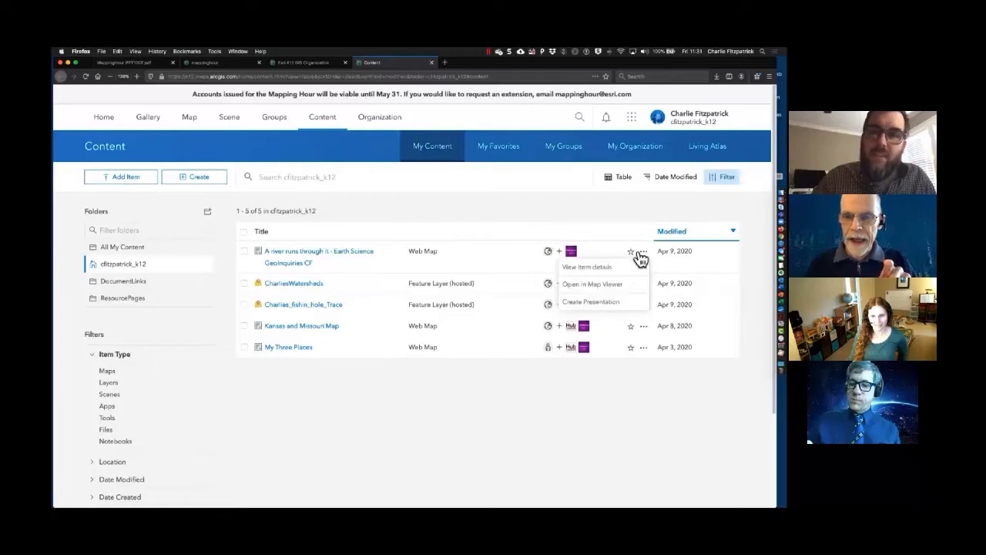
click(593, 286)
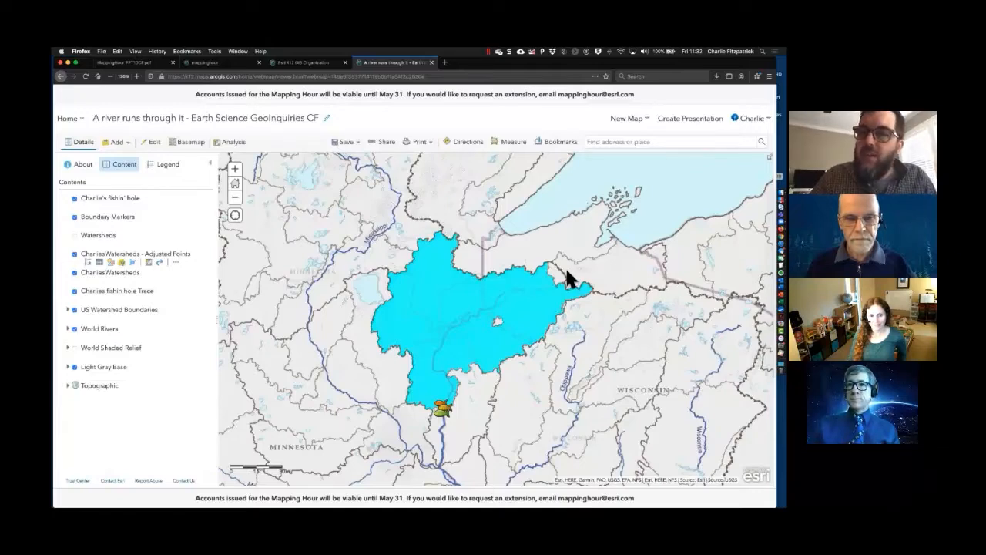
Start creating a web app from the map's sharing options and bring up the full set of configurable app templates.
click(386, 146)
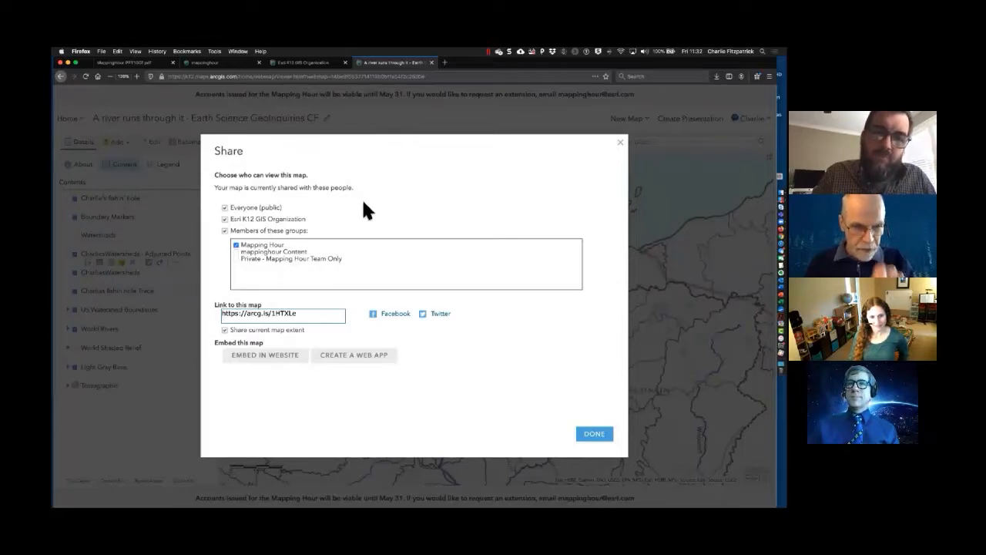
click(359, 356)
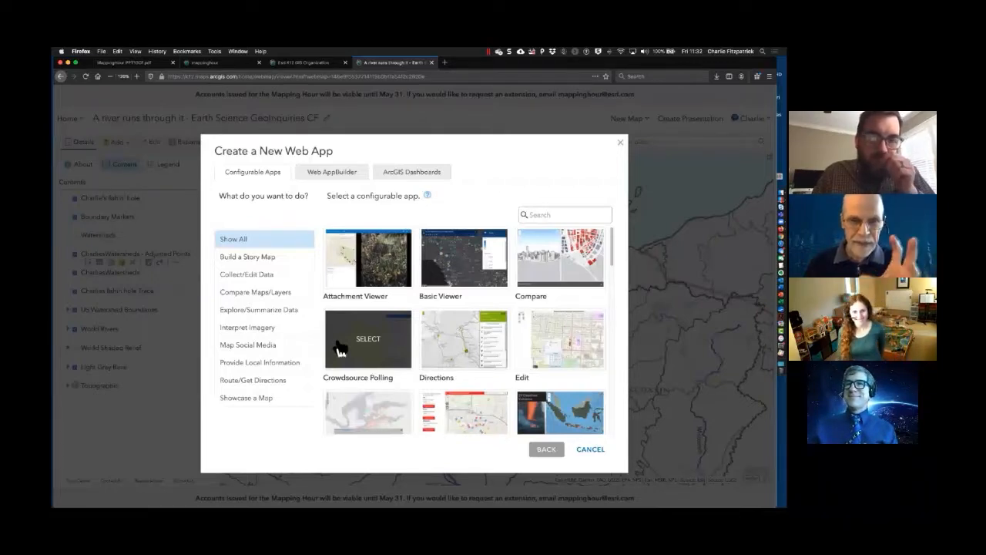
mouse_move(610, 240)
mouse_down()
mouse_move(605, 403)
mouse_move(618, 331)
mouse_move(610, 233)
mouse_up()
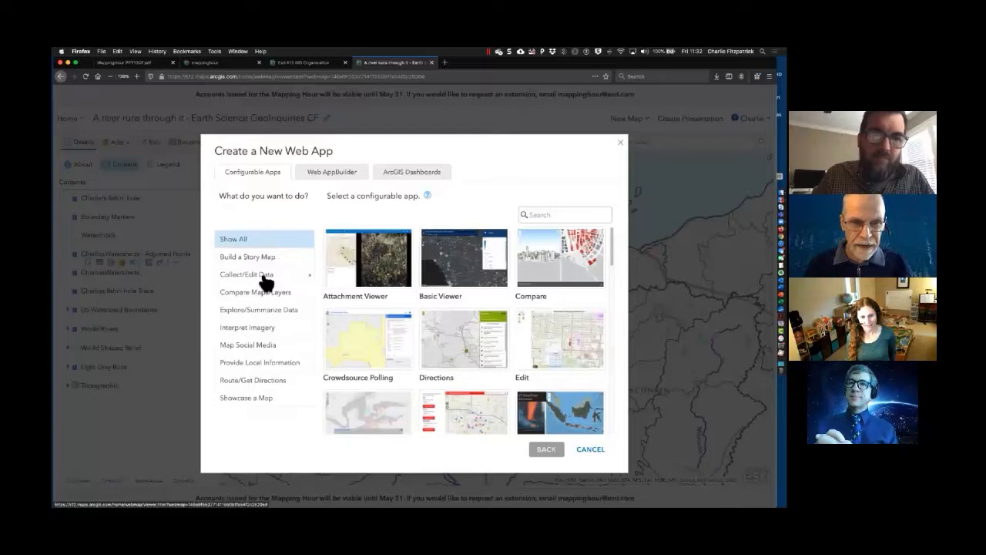
Open the help topic on choosing a configurable app template and read its introduction, story map and data collection sections.
click(429, 197)
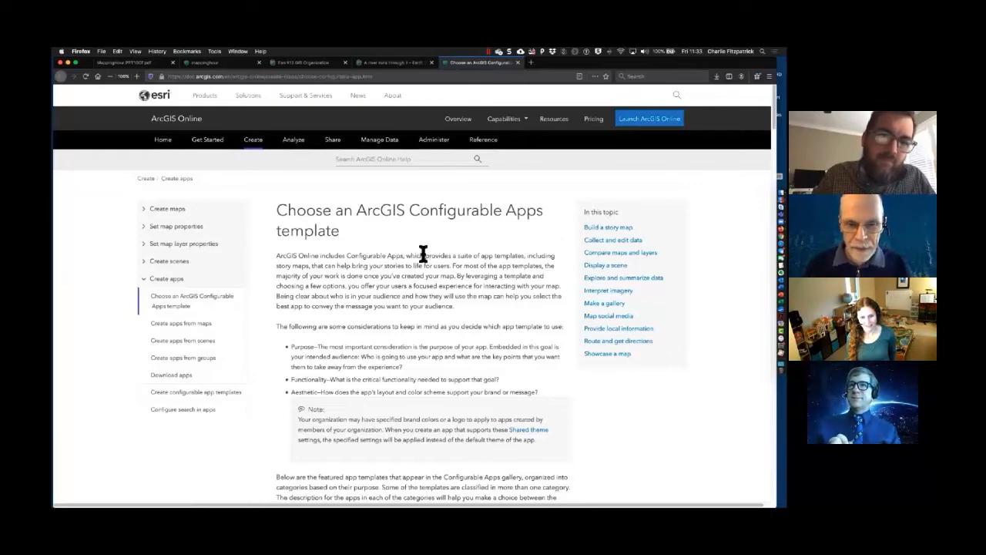
scroll(423, 253, down, 2)
scroll(423, 250, down, 7)
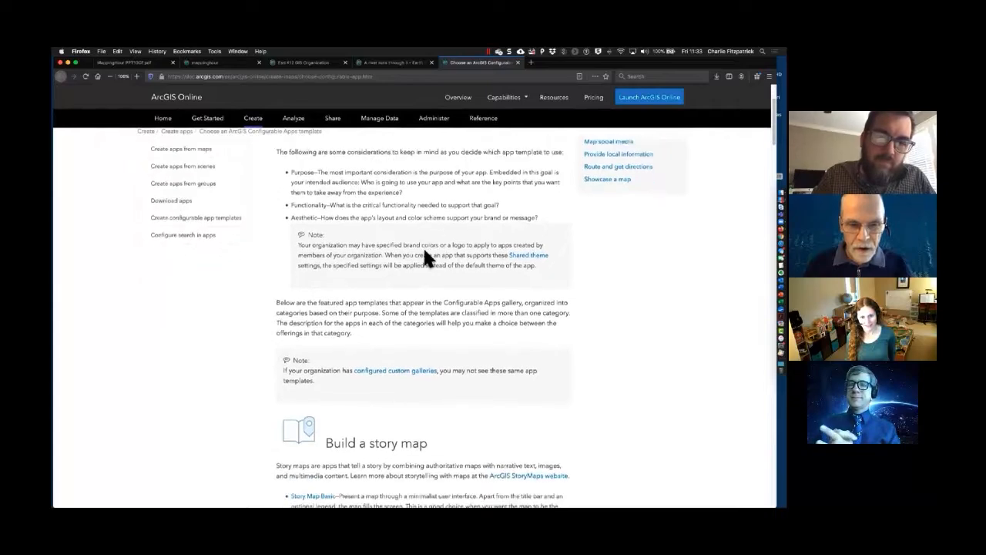
scroll(425, 252, down, 3)
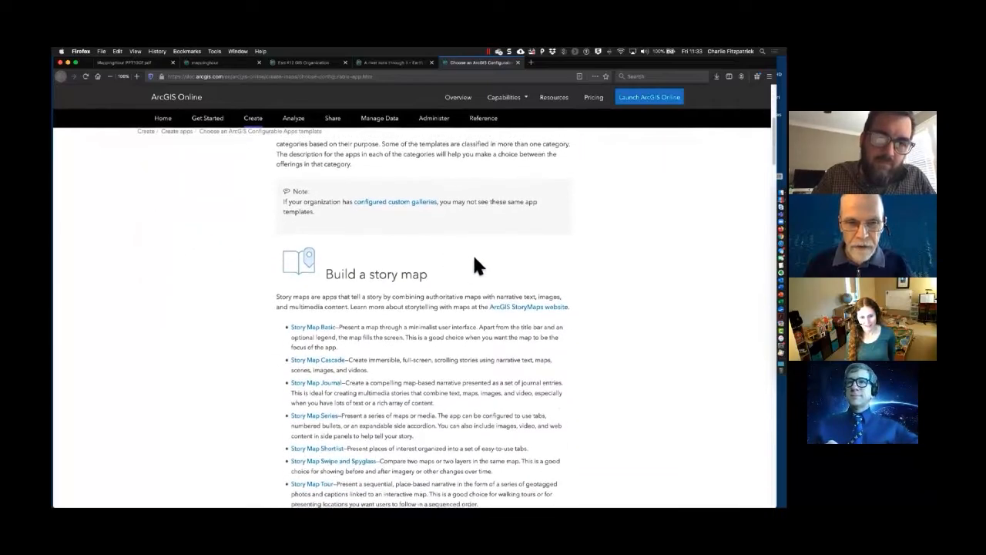
scroll(479, 265, down, 5)
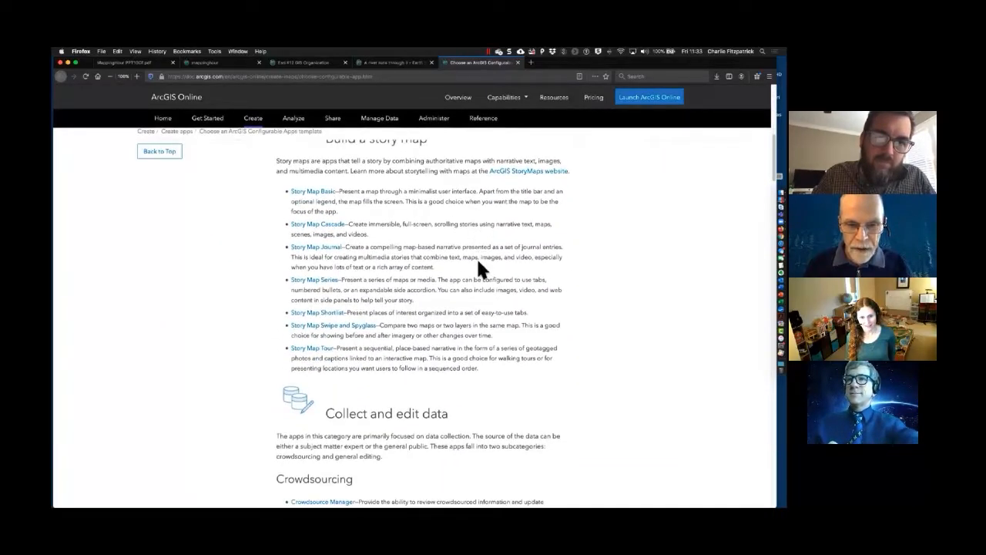
scroll(478, 264, down, 3)
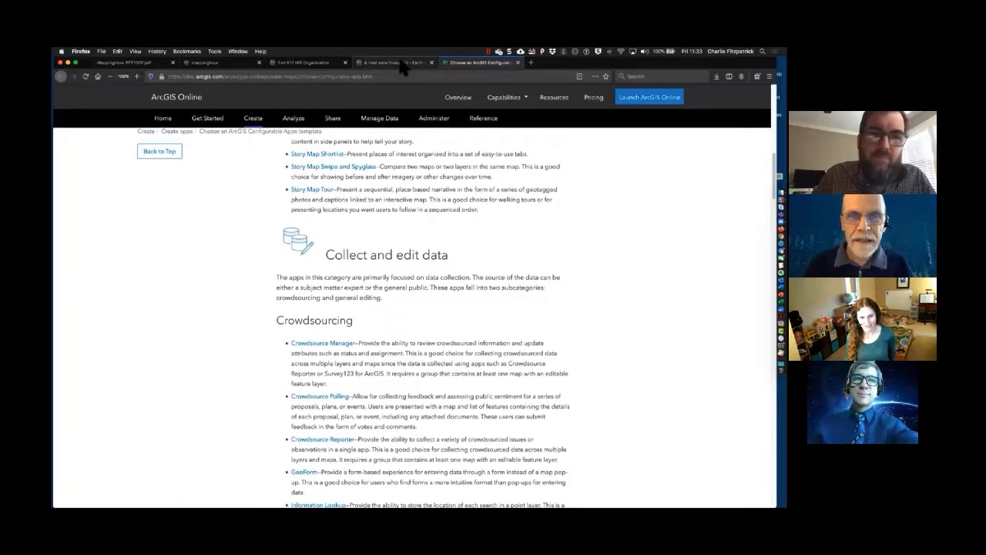
Return to the web app creation dialog and examine the templates in each category, from Build a Story Map to Showcase a Map.
click(397, 63)
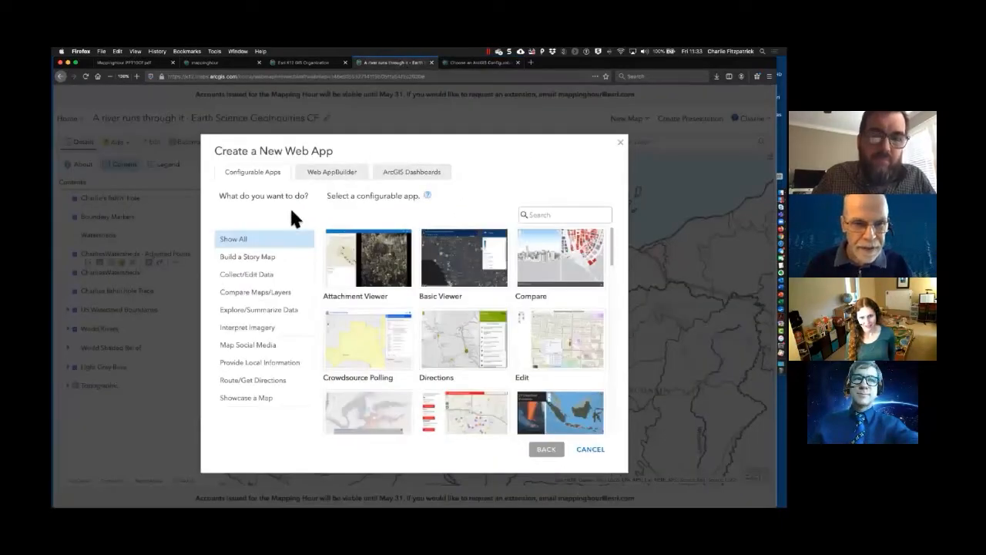
click(259, 262)
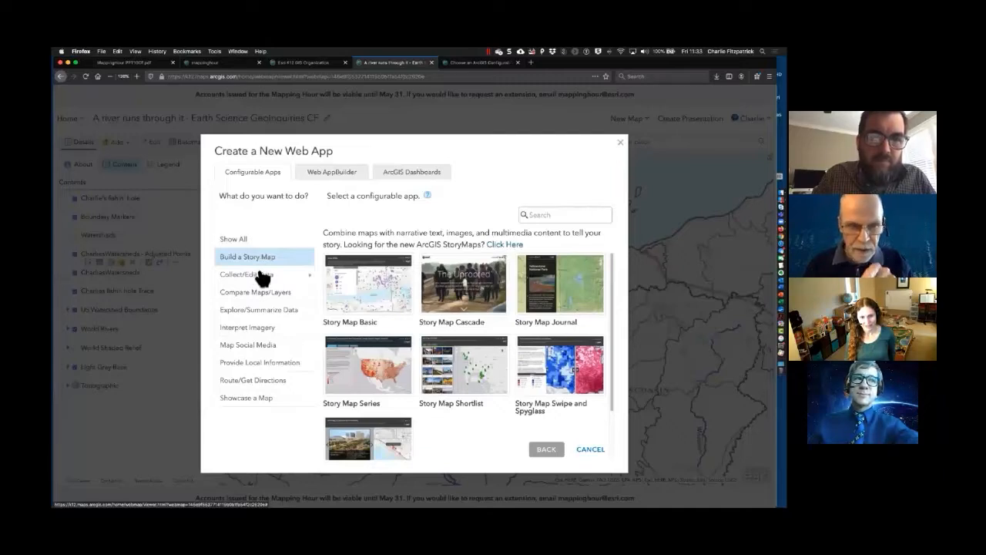
click(261, 276)
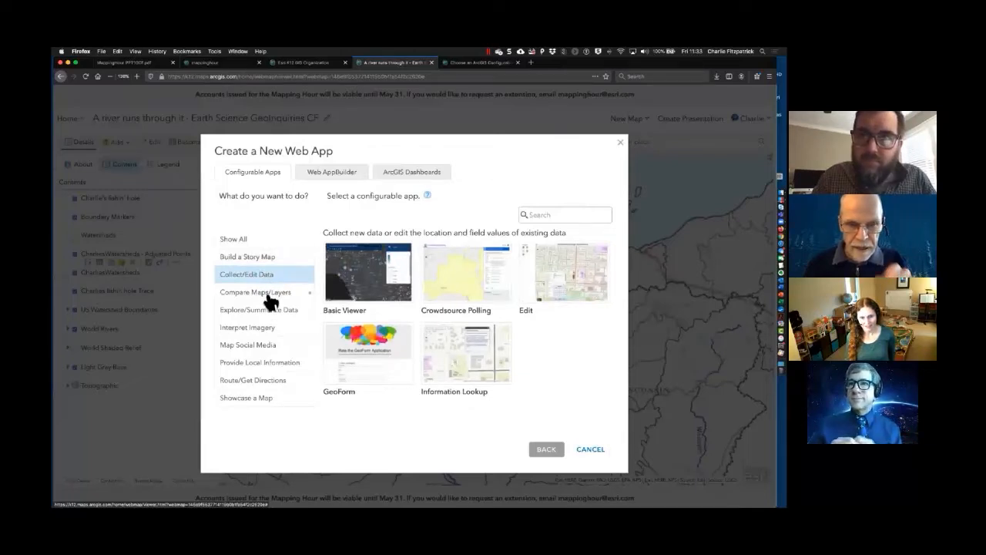
click(269, 293)
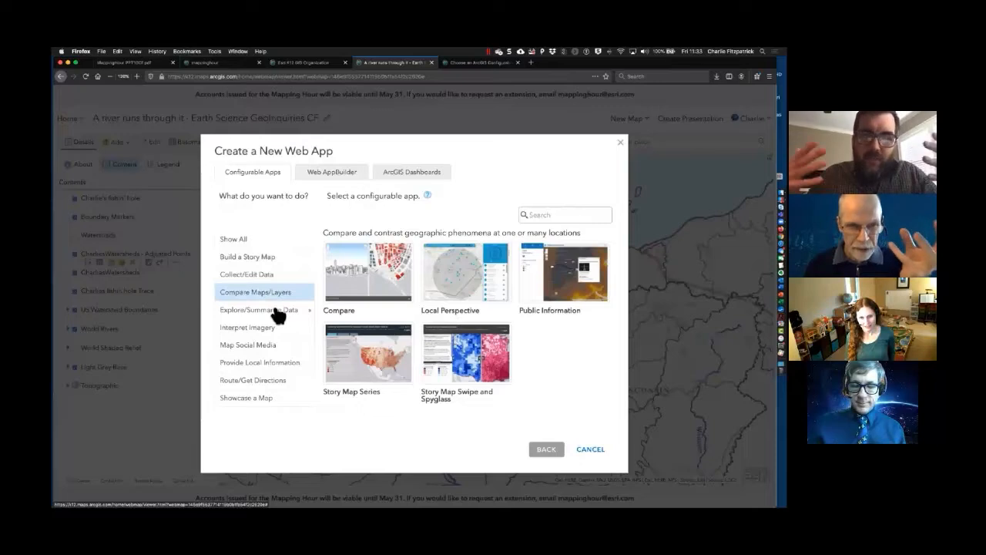
click(277, 314)
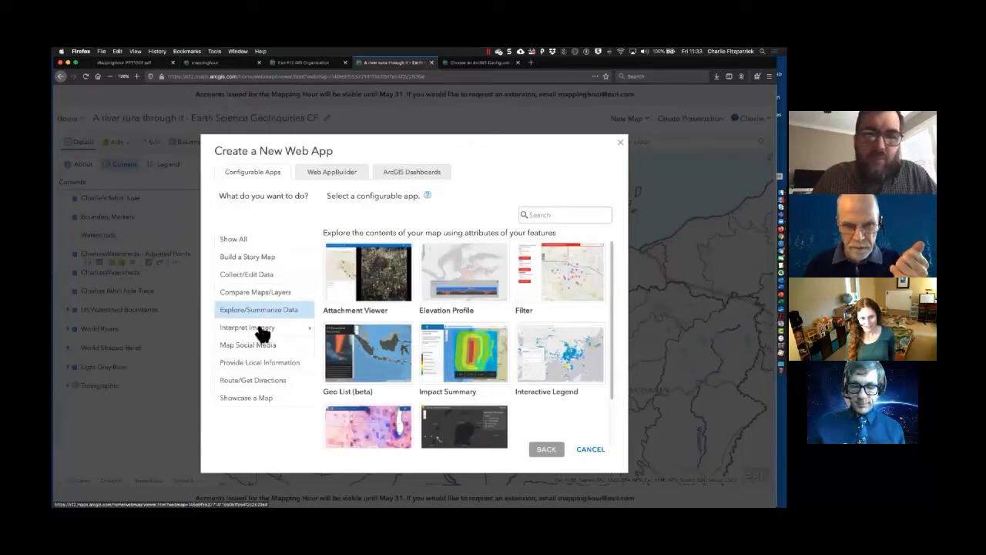
click(259, 329)
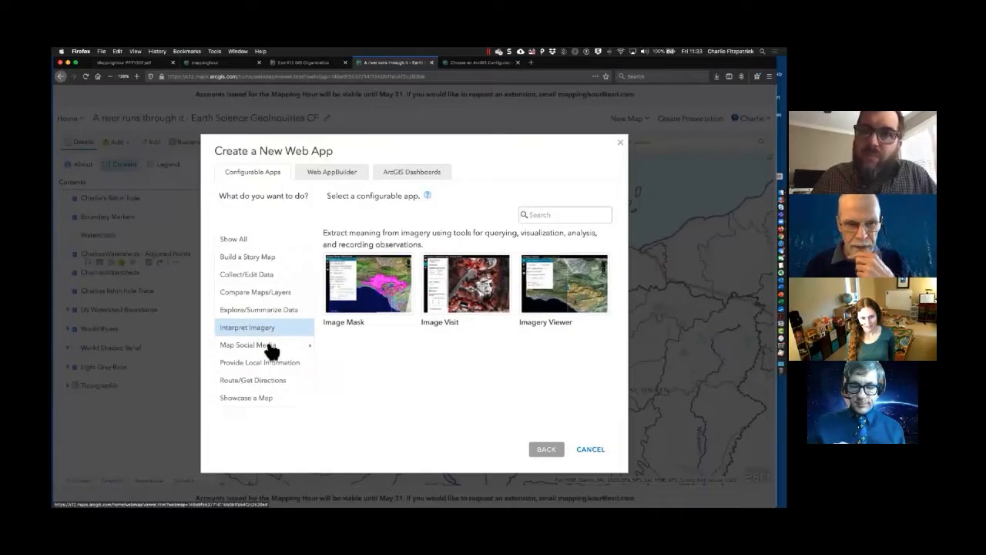
click(271, 347)
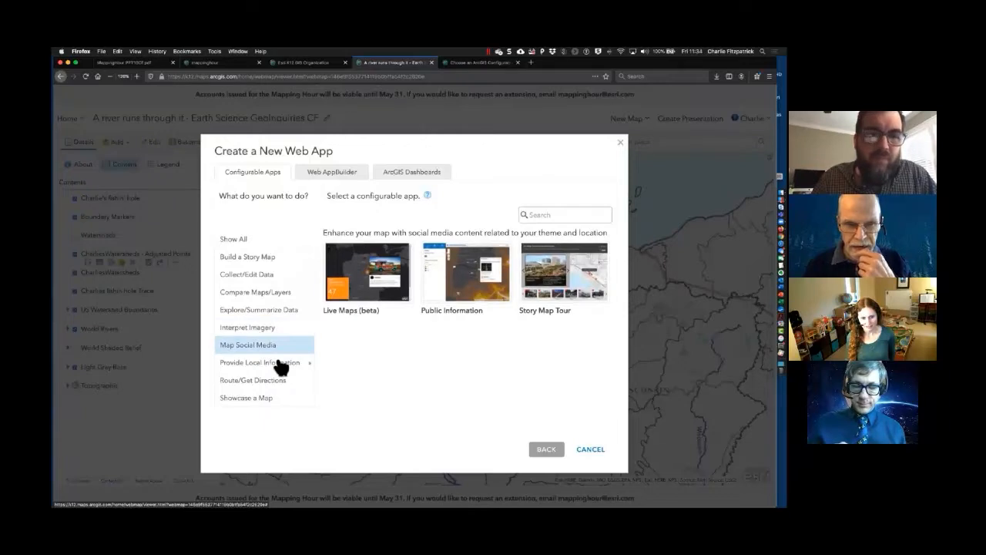
click(277, 356)
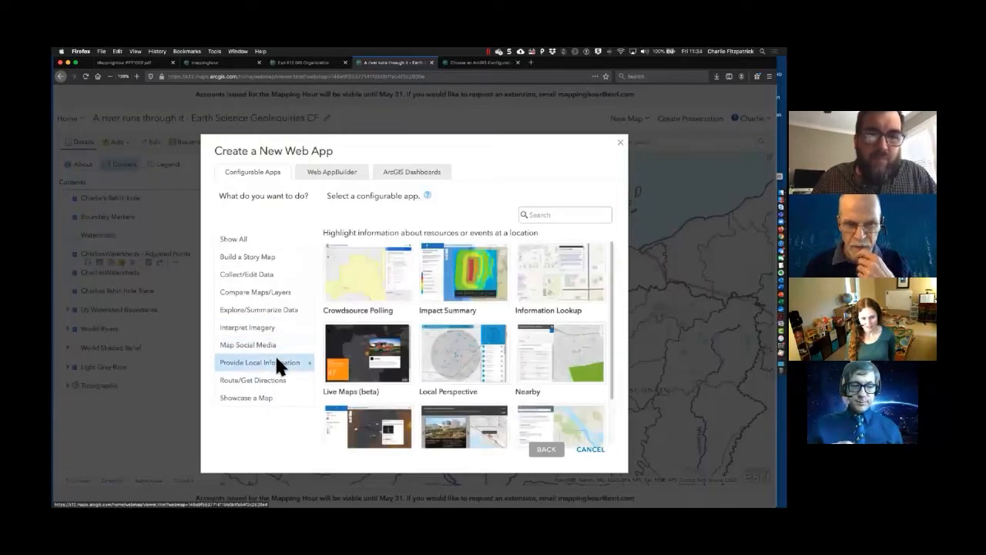
scroll(507, 416, down, 1)
scroll(507, 417, down, 3)
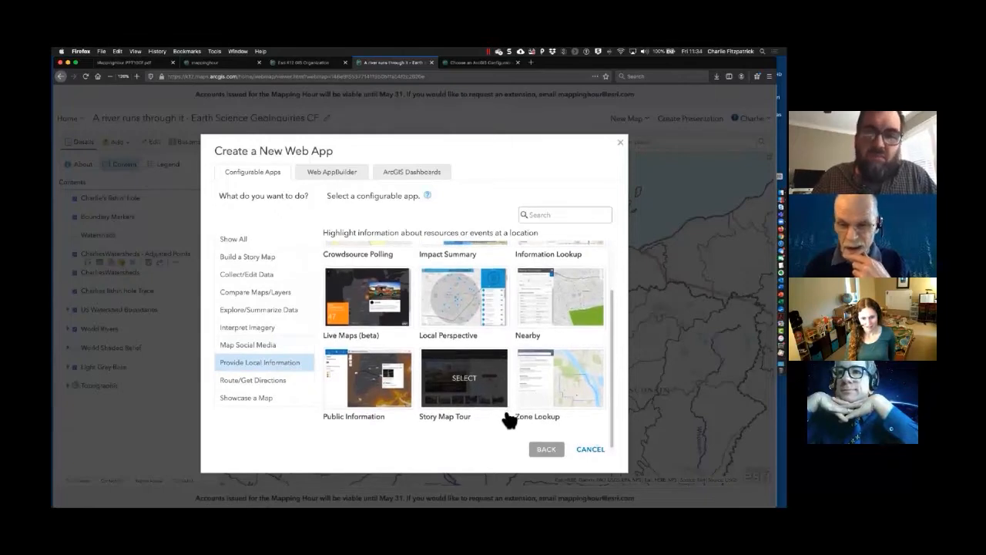
click(271, 384)
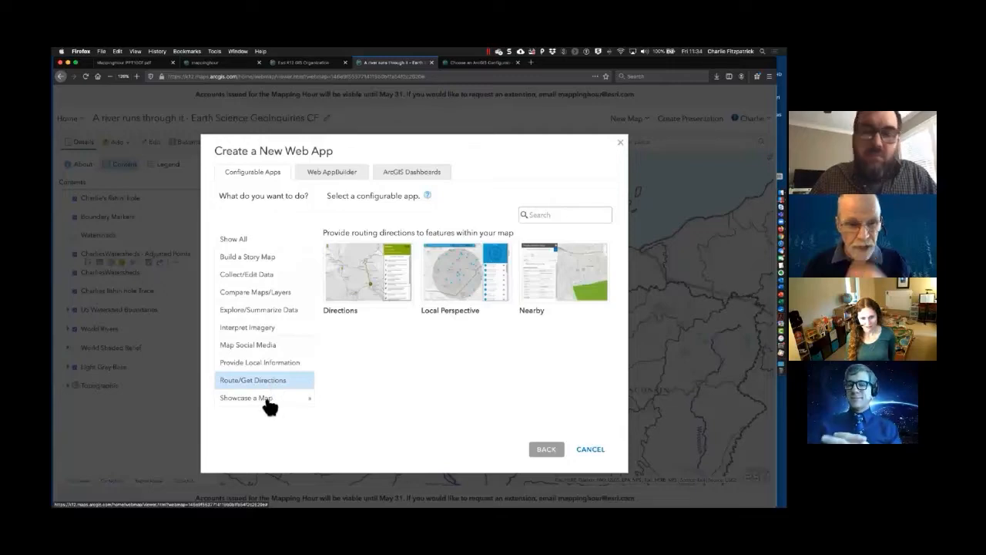
click(267, 399)
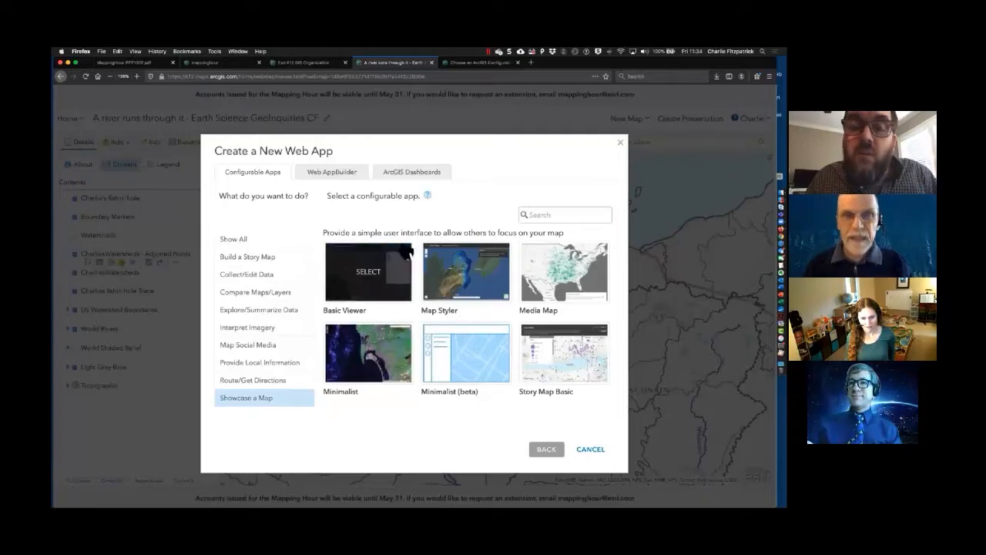
Read the remaining template descriptions in the help topic and open the Minimalist template's item page.
click(476, 63)
scroll(472, 353, down, 5)
scroll(472, 357, down, 12)
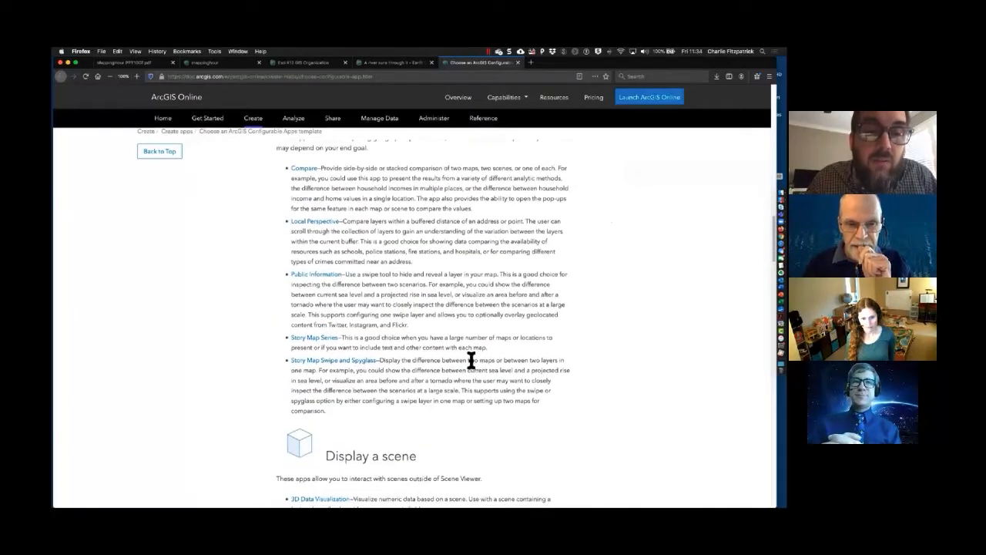
scroll(472, 359, down, 10)
scroll(469, 362, down, 6)
scroll(470, 369, down, 5)
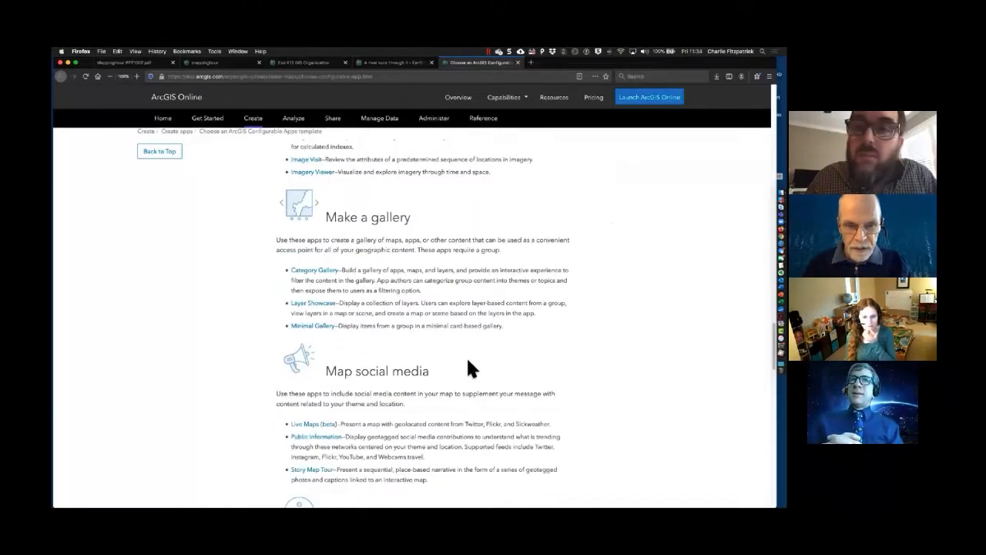
scroll(469, 369, down, 20)
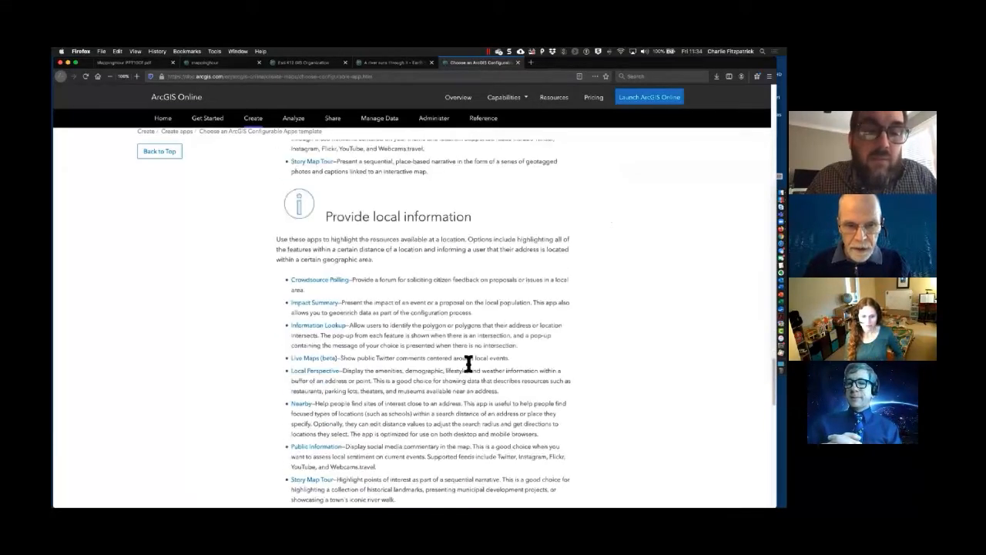
scroll(467, 365, down, 7)
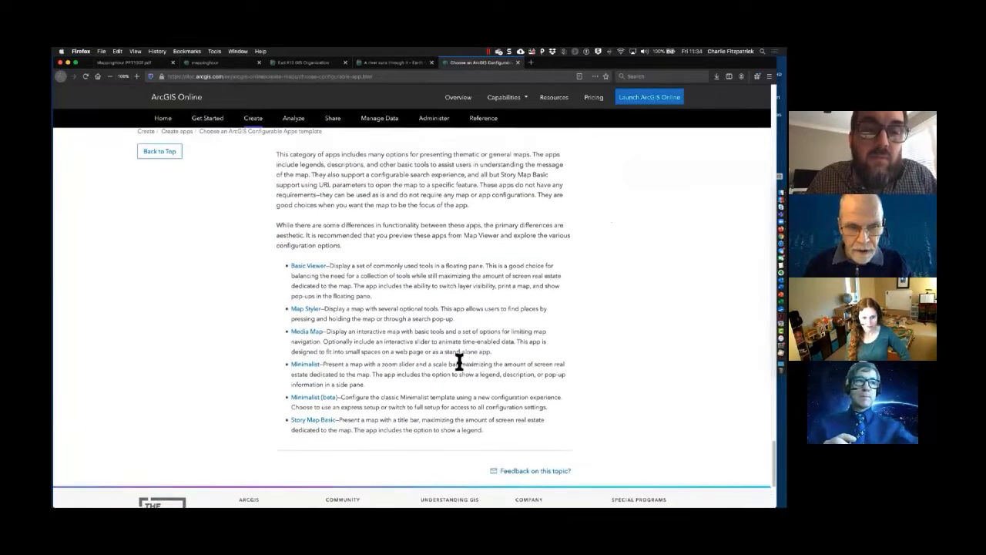
click(313, 368)
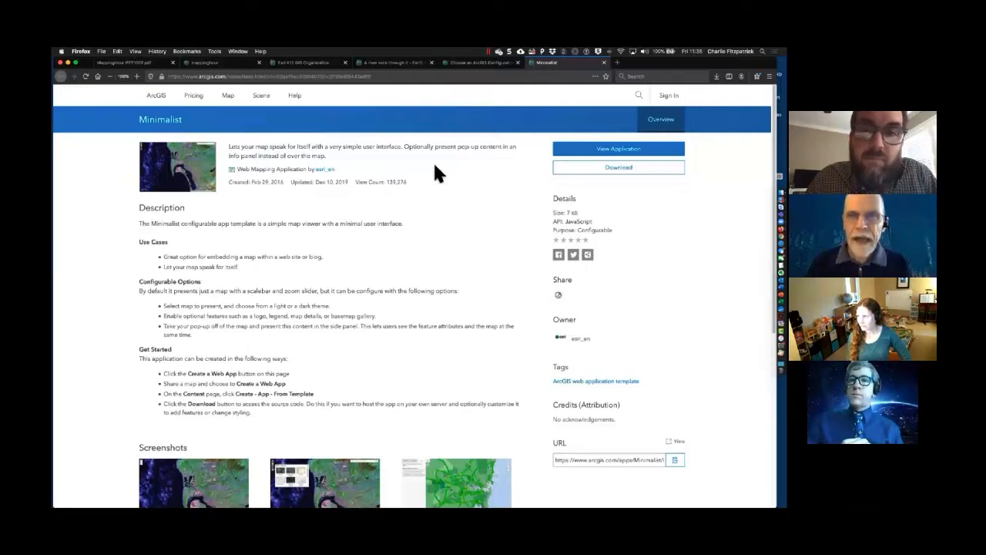
Choose the Minimalist template for the new web app, preview the map in it and close the preview.
click(410, 64)
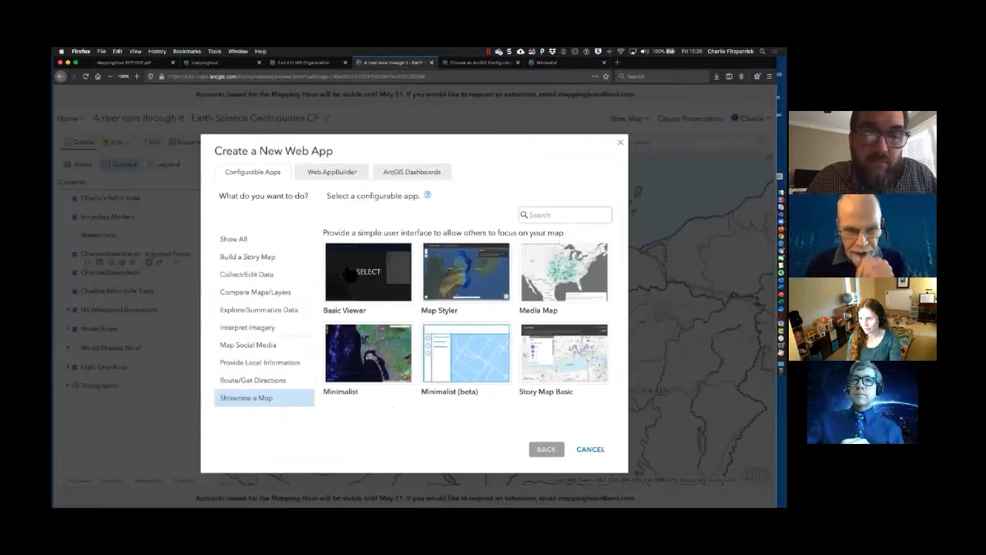
click(375, 365)
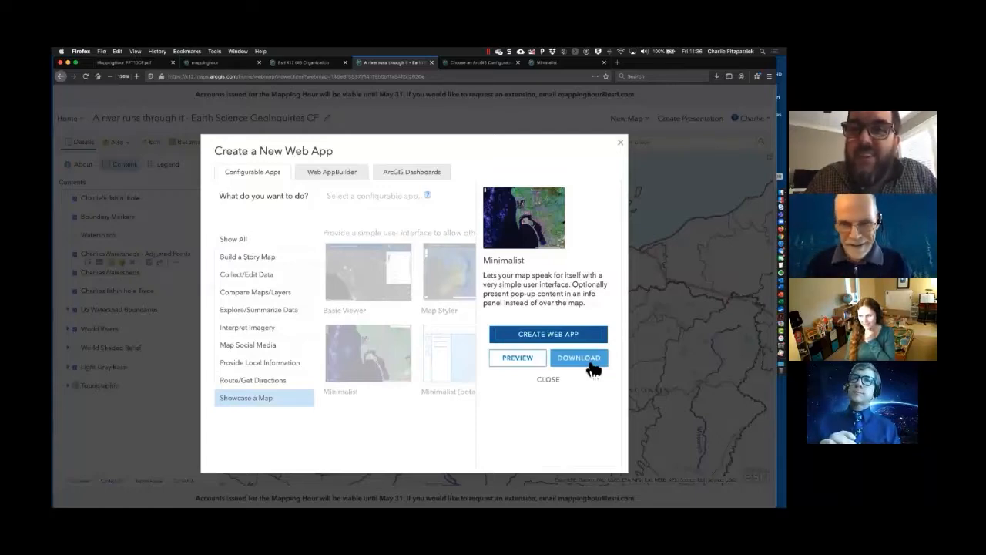
click(530, 359)
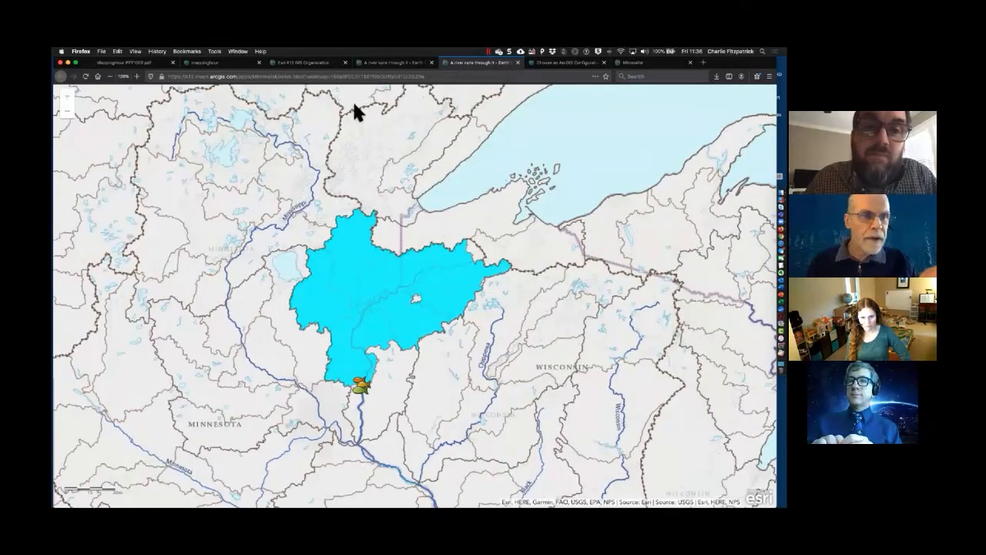
click(518, 62)
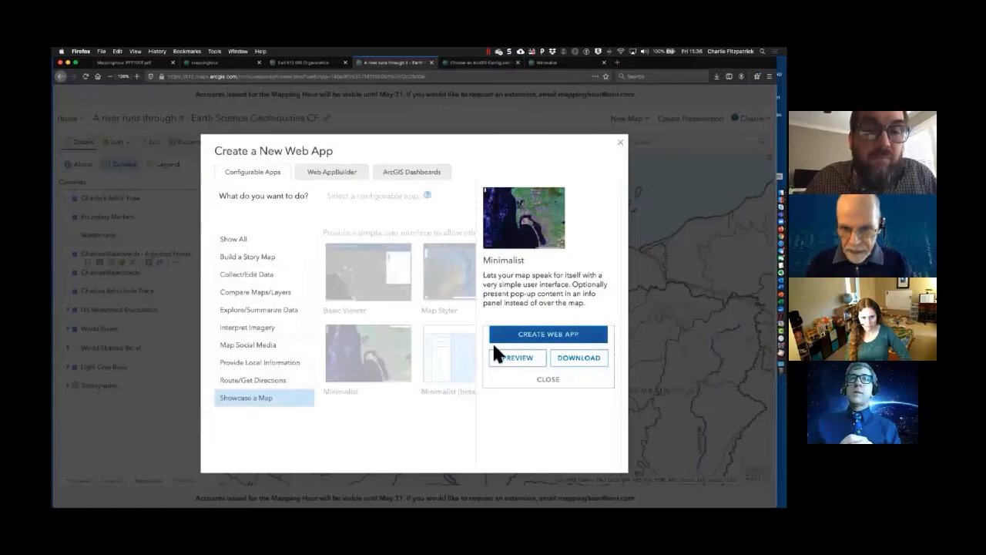
Start the Minimalist web app and title it "A river runs through it - Earth Science GeoInquiries CF Minimalist App".
click(540, 339)
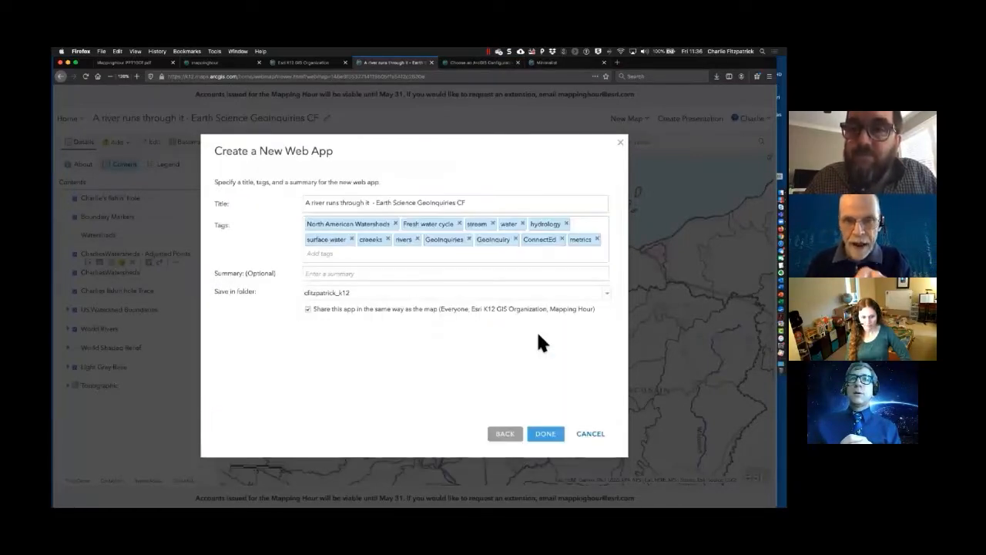
click(472, 202)
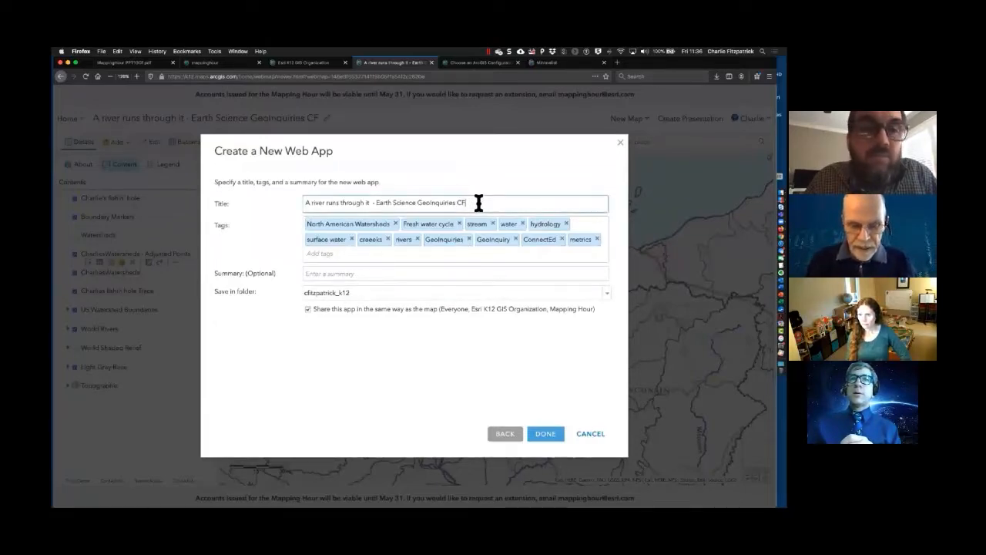
text(Minimalist)
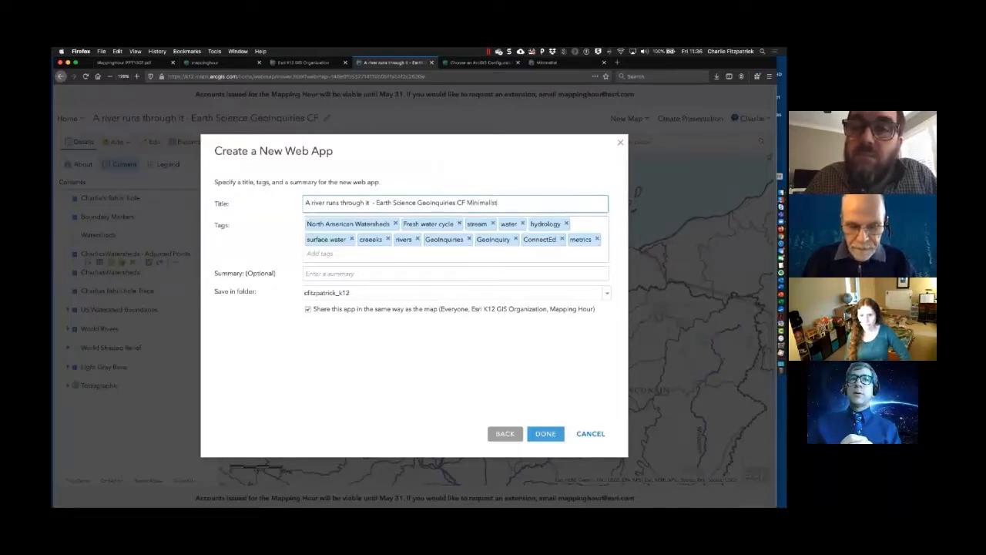
text( App)
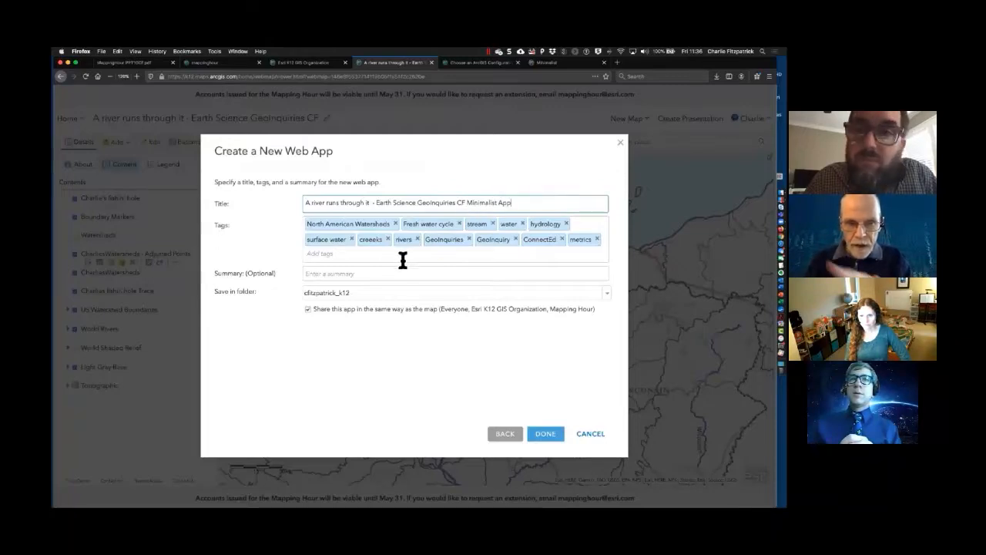
Copy the app title into the summary and create the web app with the existing tags, folder and sharing.
drag(515, 202, 295, 202)
key(super+c)
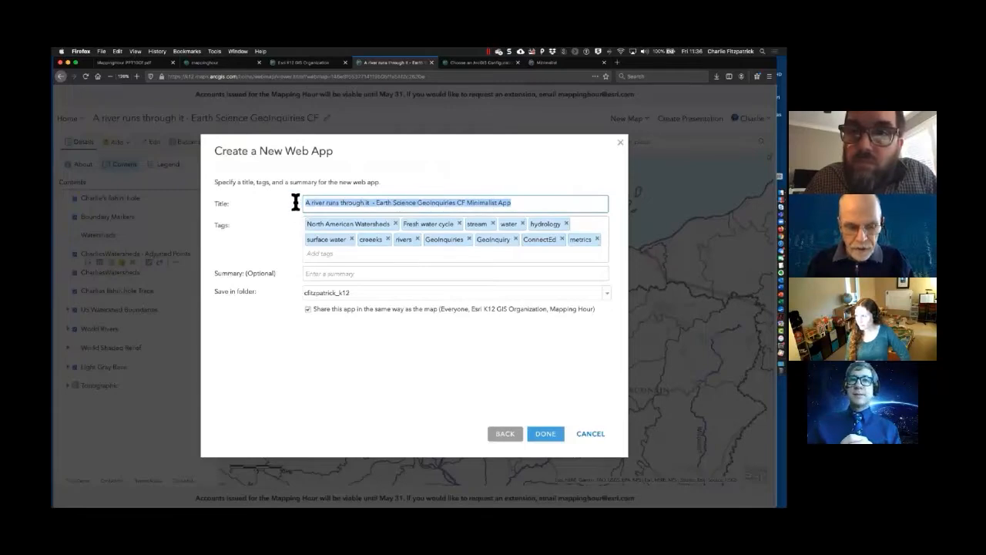
click(337, 274)
key(super+v)
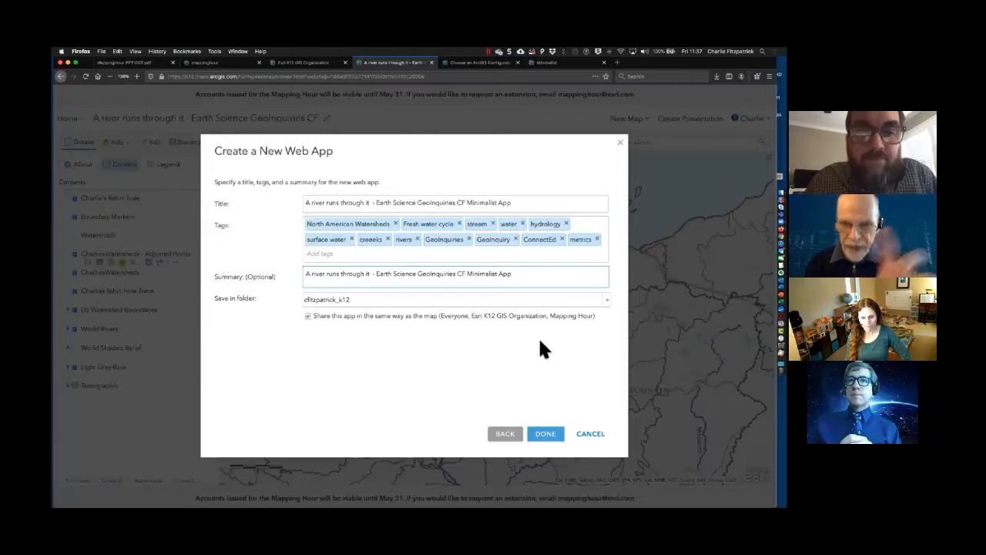
click(545, 435)
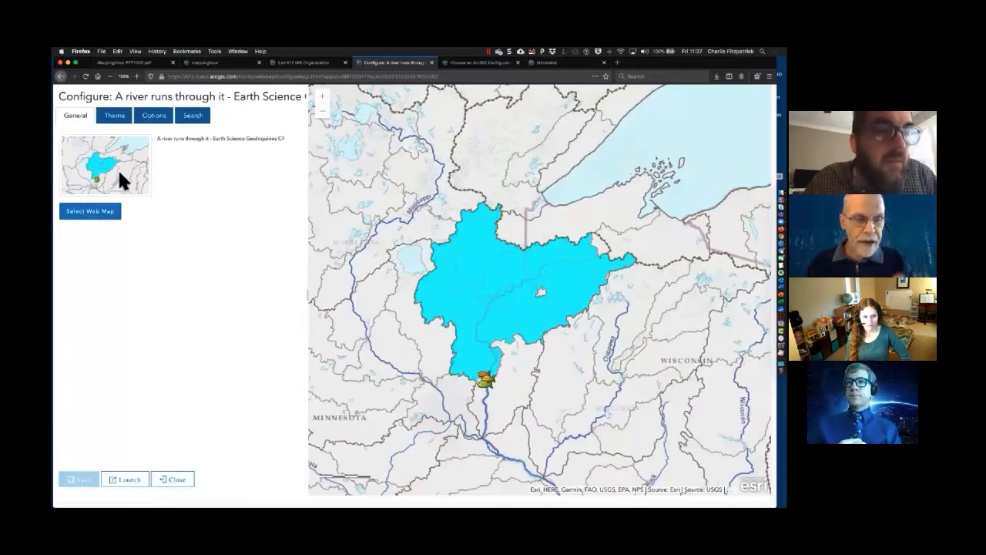
Examine the app's theme settings, including the available color themes, logo fields and custom CSS option.
click(119, 116)
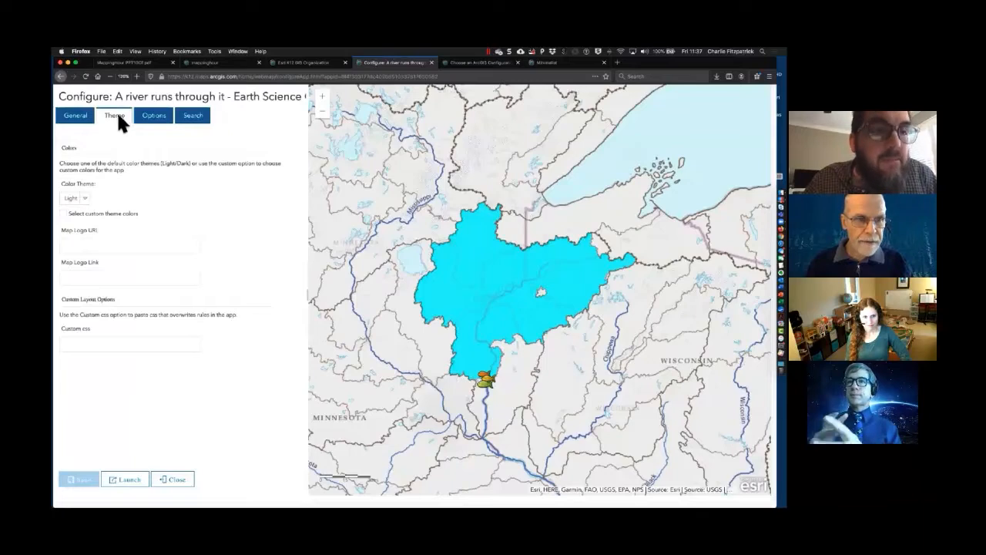
click(89, 207)
click(89, 206)
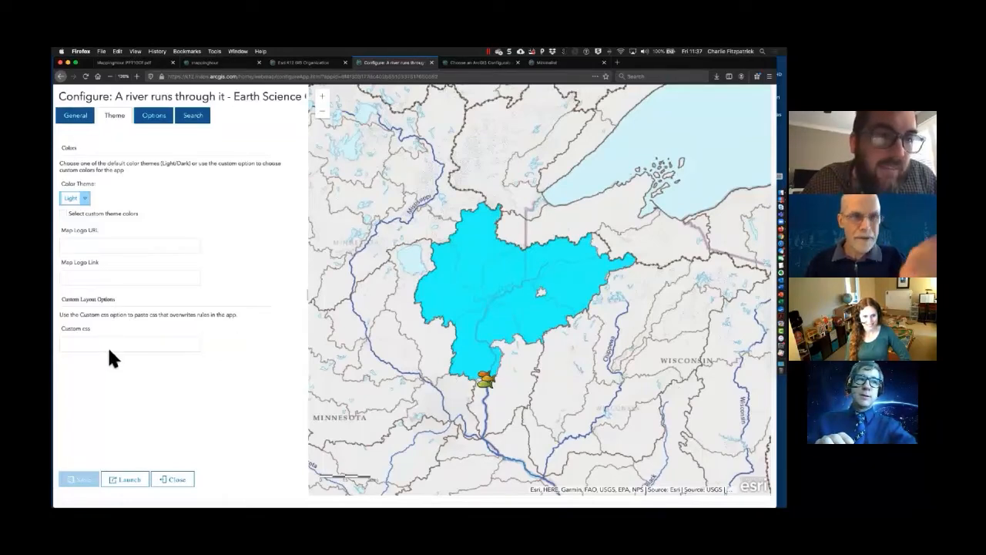
Enable the Home Extent Button and the Basemap Gallery in the app options, keeping the zoom position at Top Left.
click(159, 121)
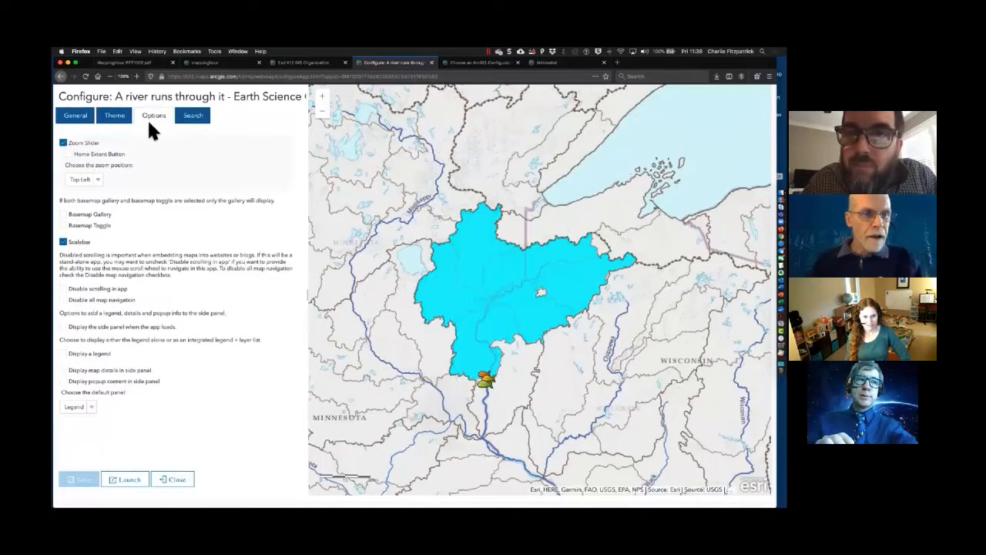
click(69, 154)
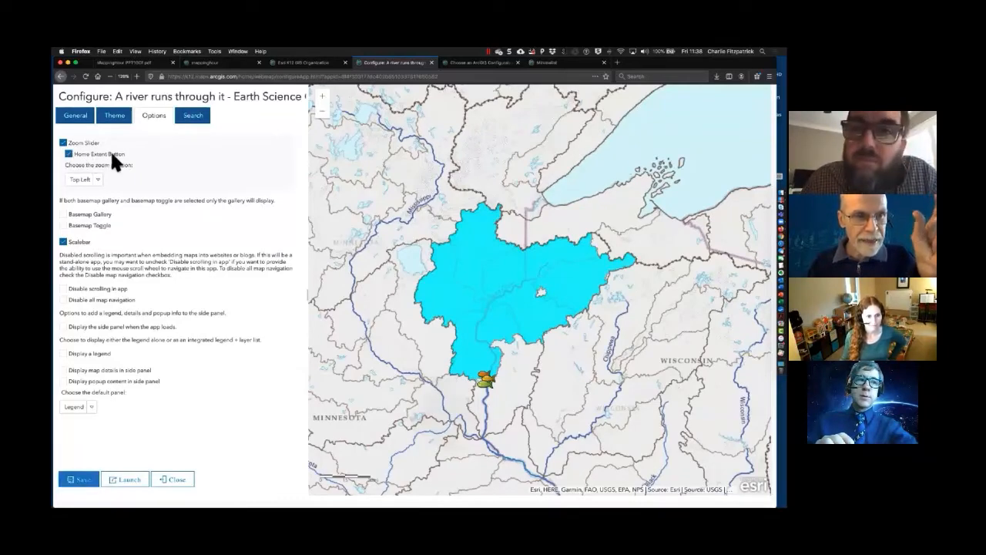
click(101, 182)
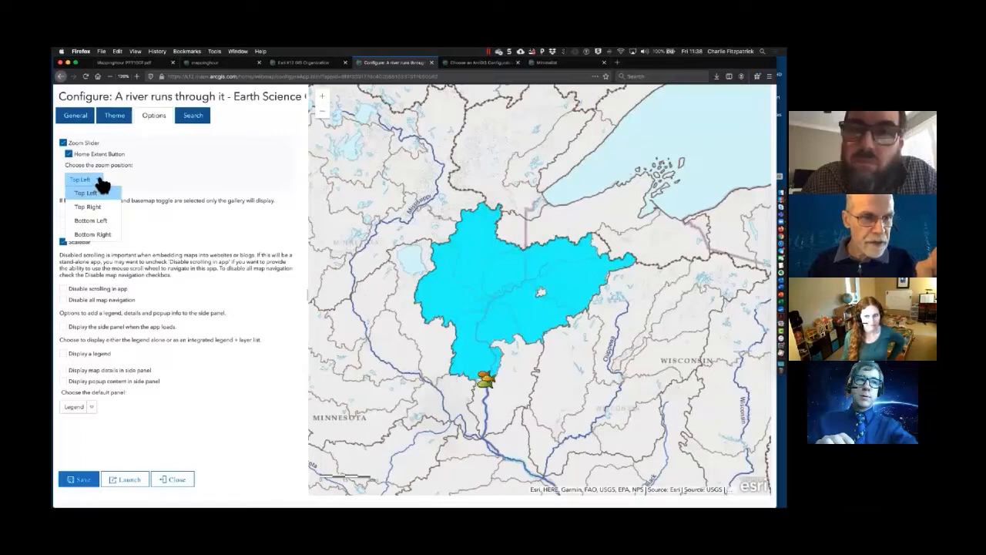
click(101, 183)
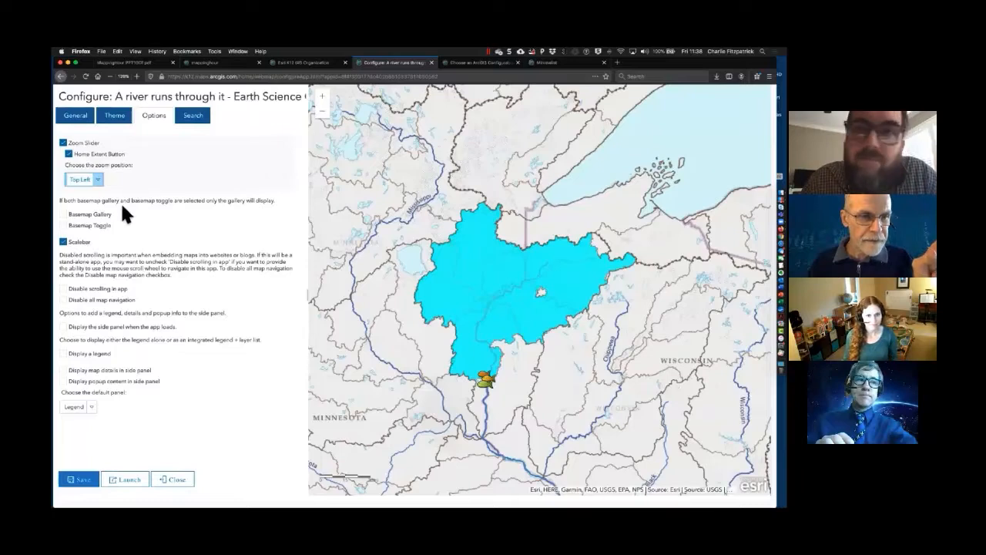
click(65, 214)
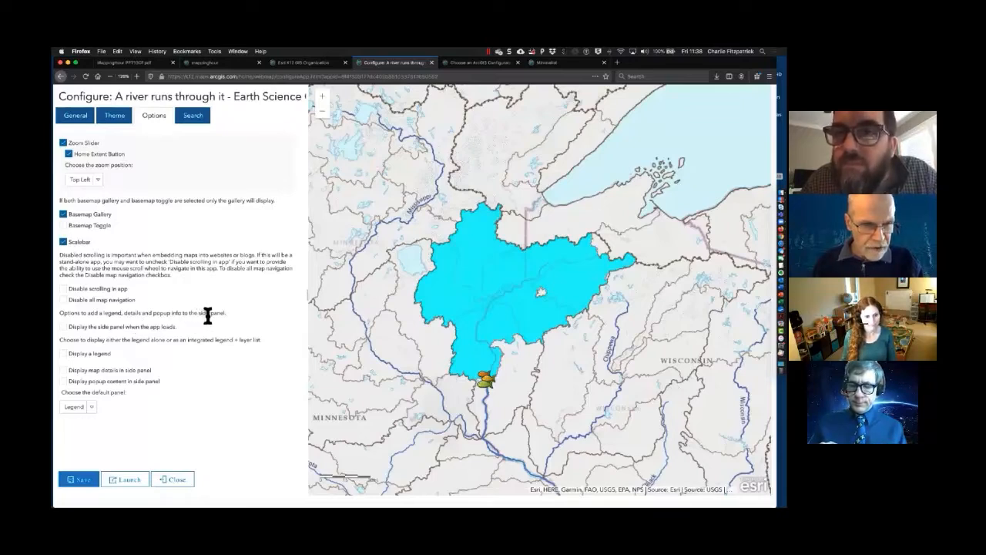
Display the side panel on load with a legend plus layer list, keep Legend as the default panel, and save the app.
click(77, 326)
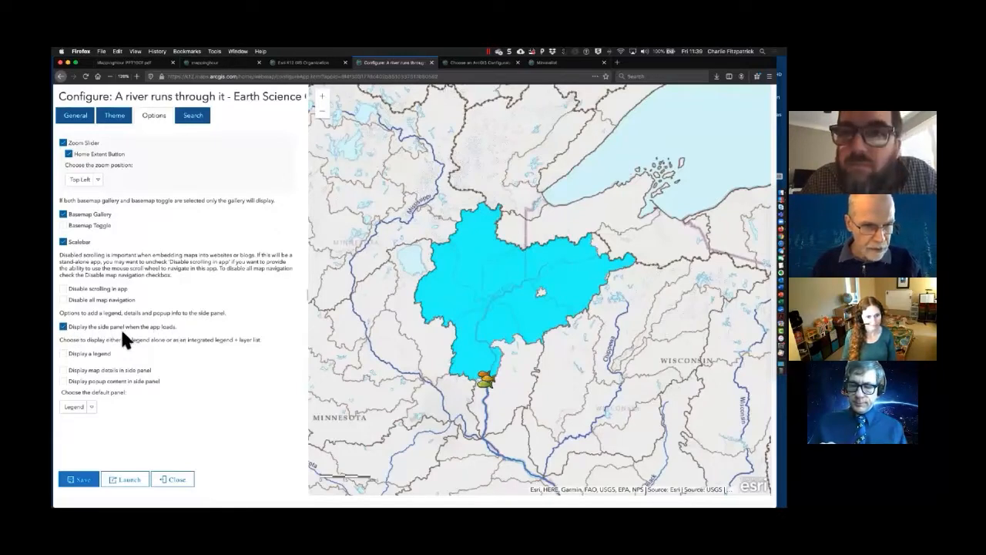
click(65, 356)
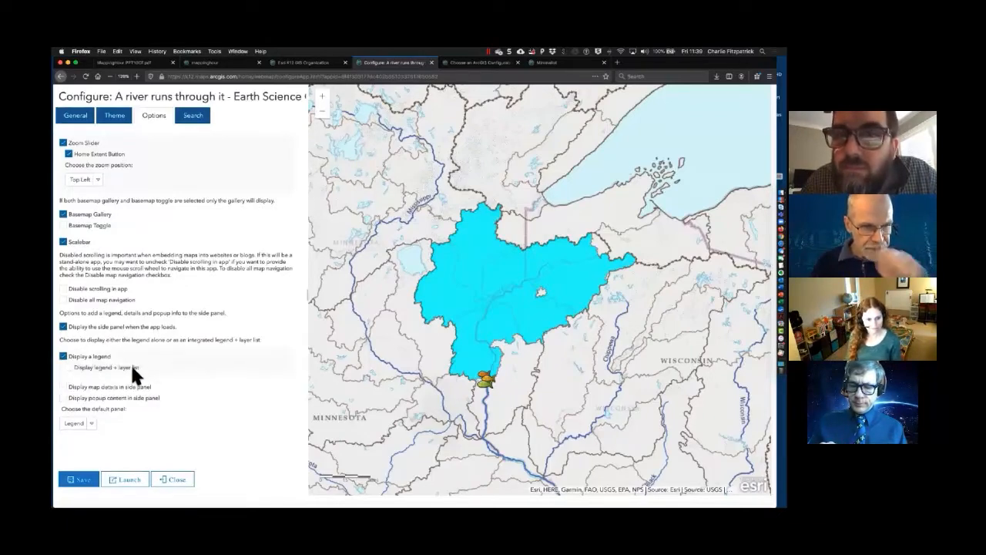
click(69, 367)
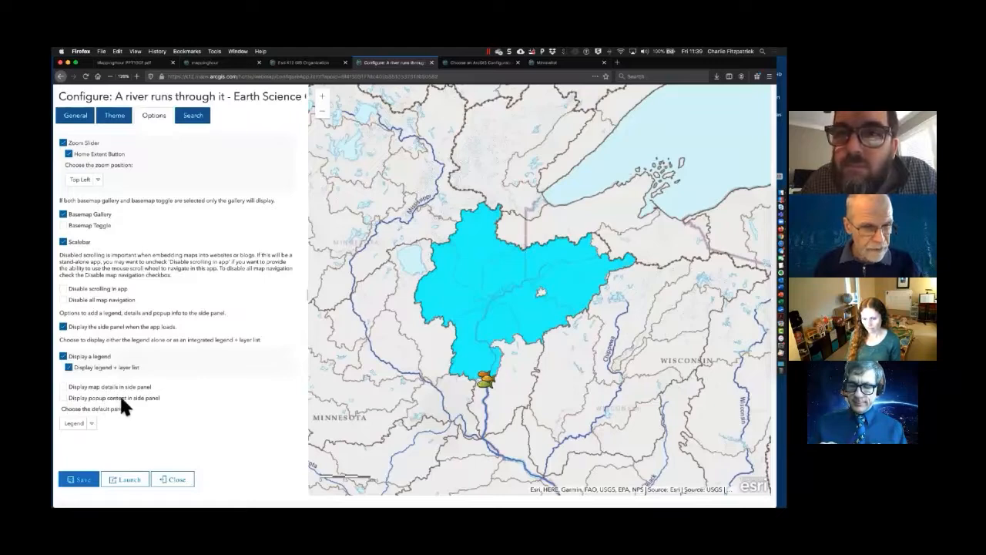
click(92, 425)
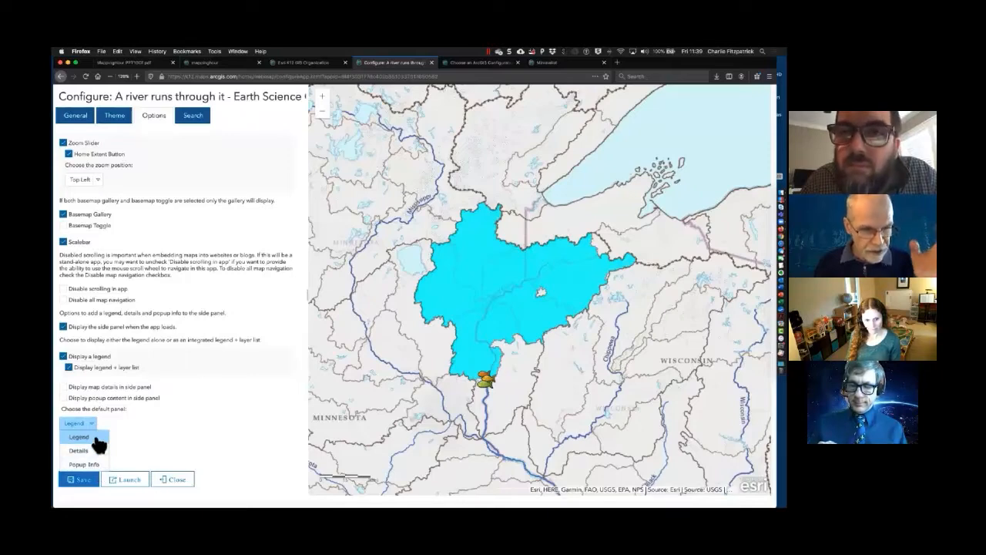
click(95, 438)
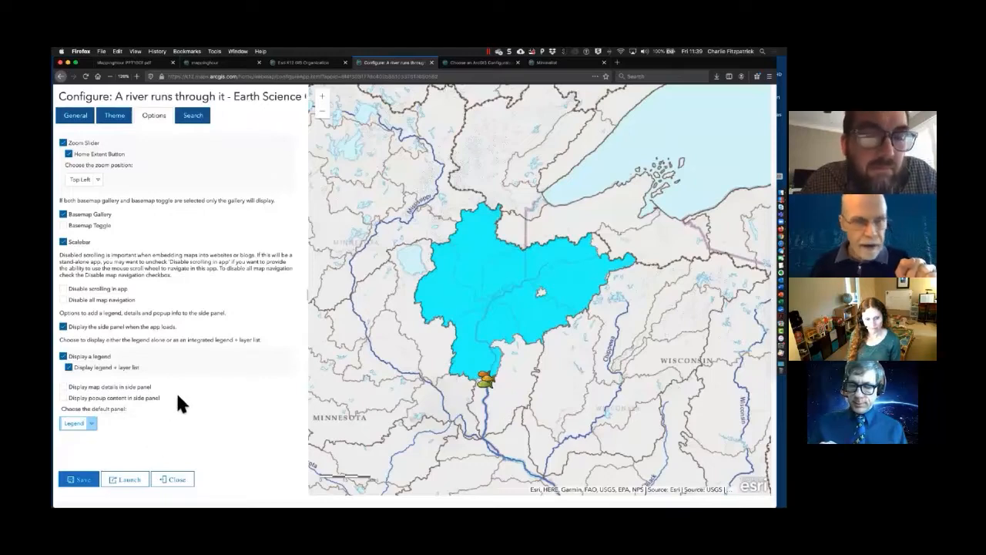
click(81, 480)
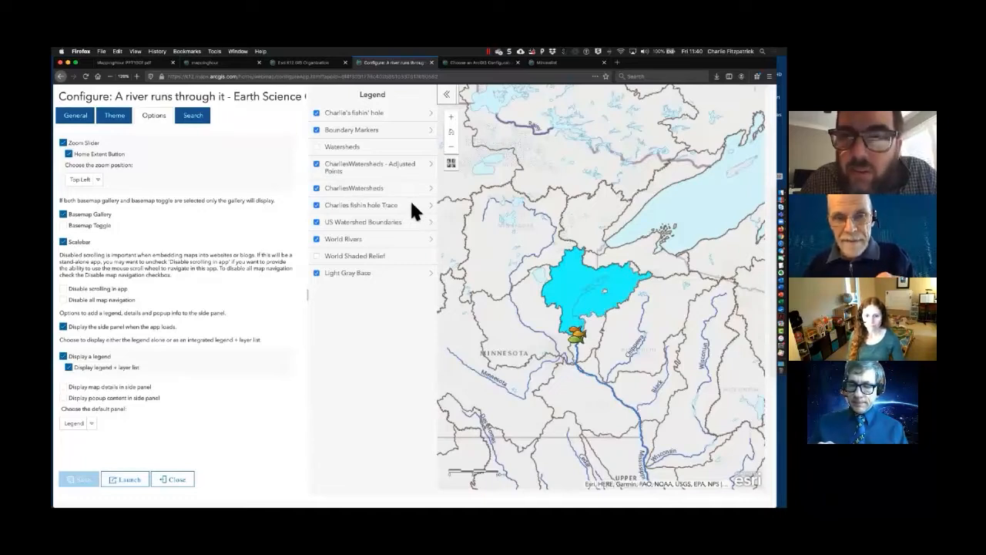
Launch the saved app and zoom the map out until most of the United States is in view.
click(129, 482)
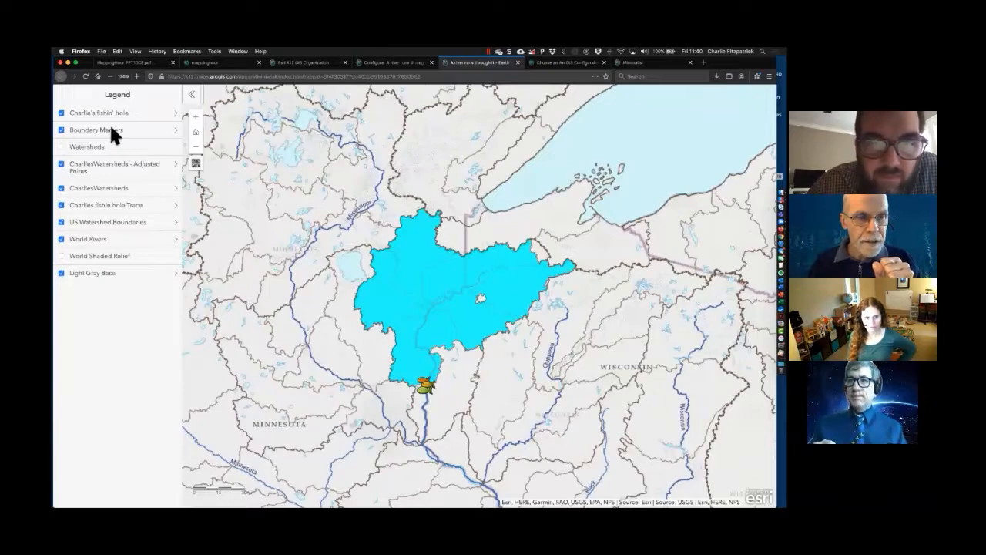
click(195, 150)
click(196, 150)
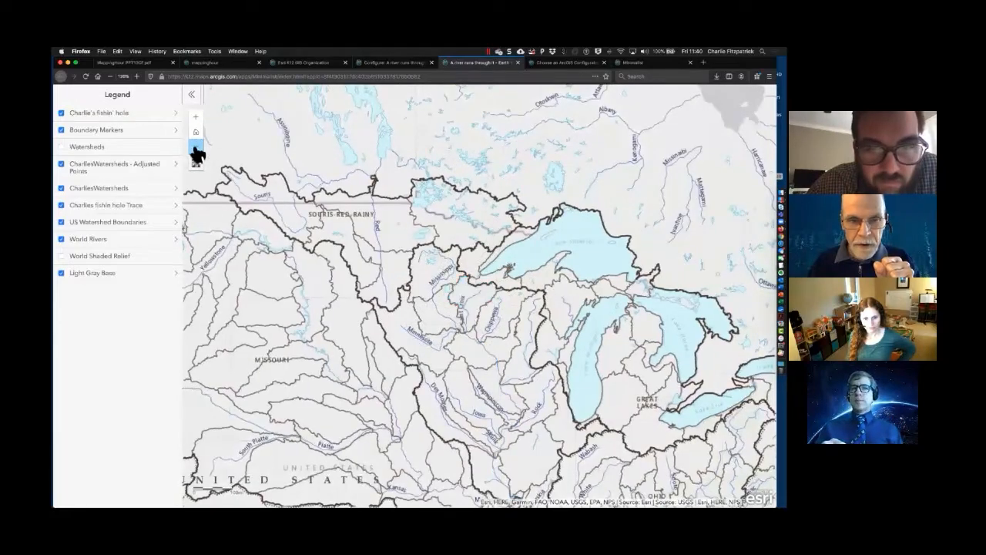
click(196, 150)
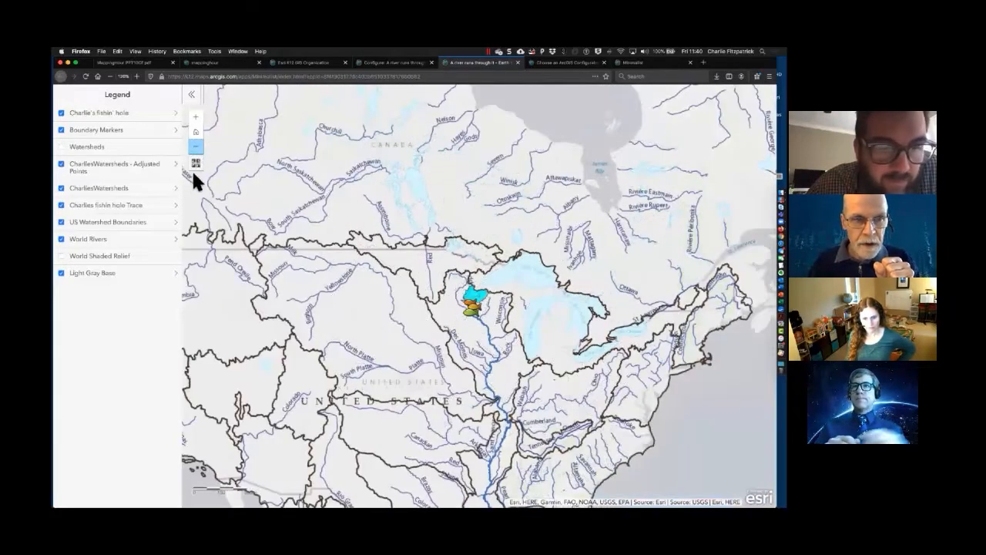
Try the Oceans basemap from the basemap gallery, switch to Light Gray Canvas and close the gallery.
click(197, 165)
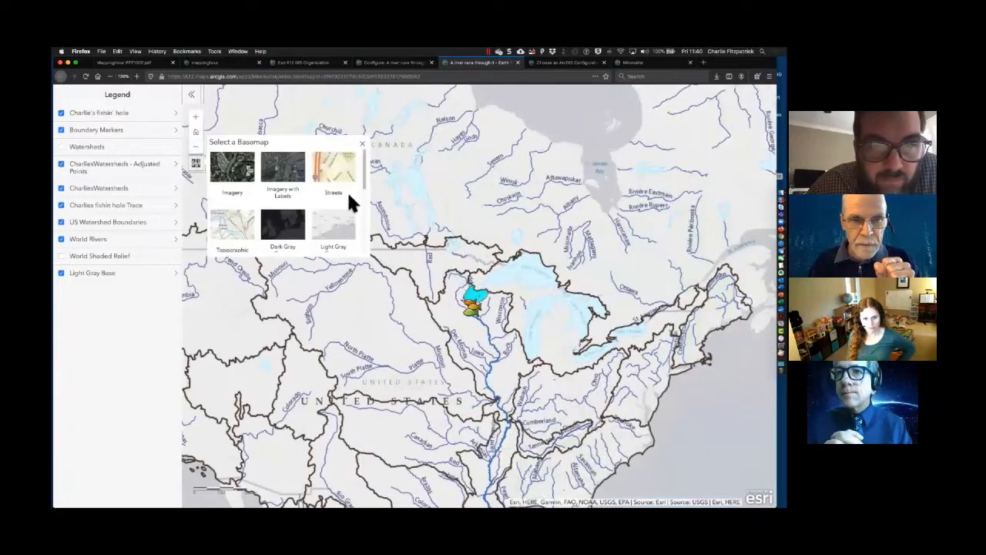
drag(362, 168, 366, 207)
scroll(361, 209, down, 3)
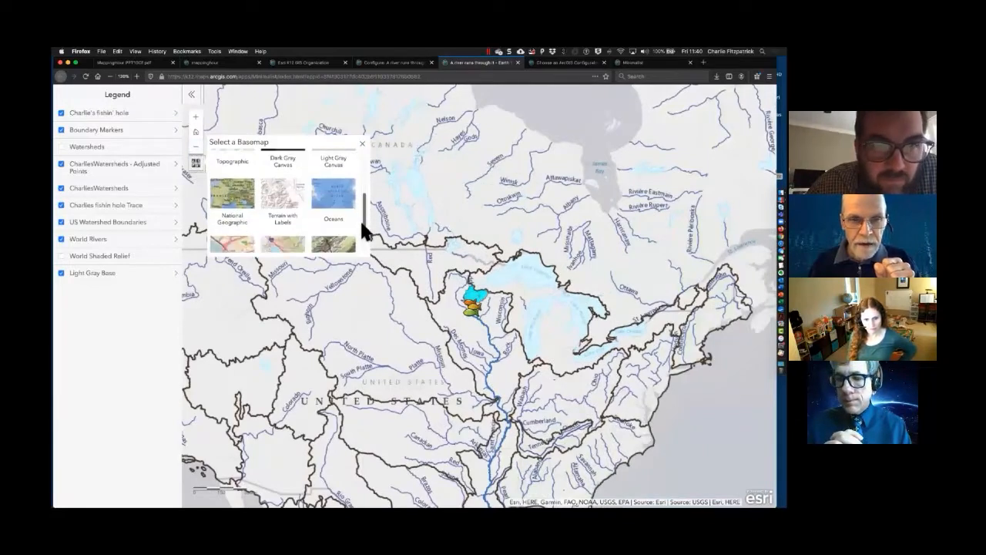
click(344, 213)
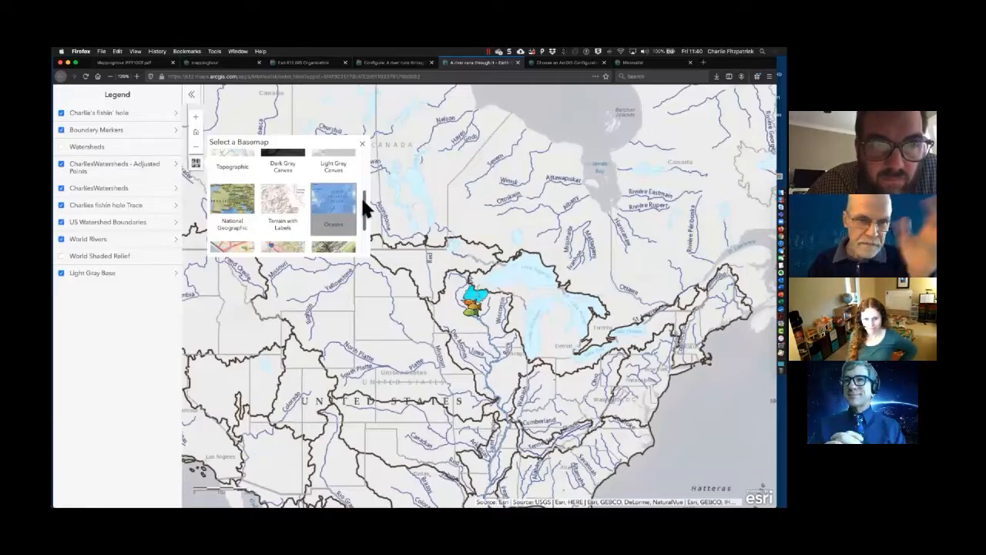
drag(363, 199, 359, 181)
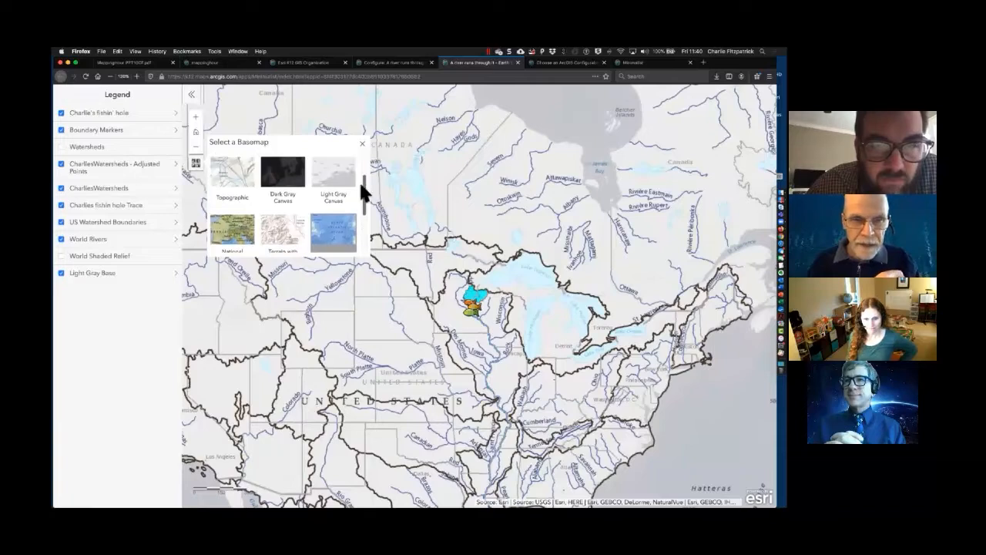
click(340, 185)
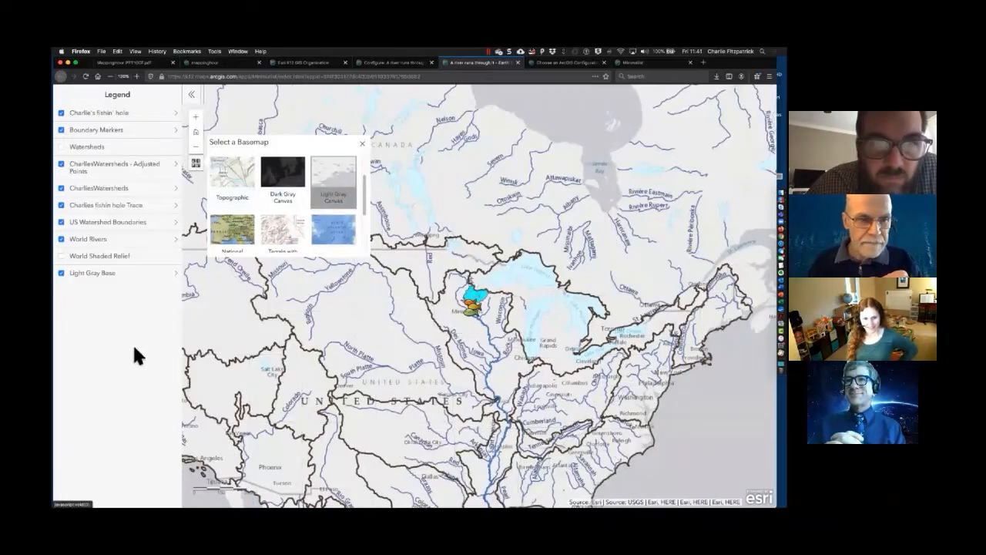
click(362, 143)
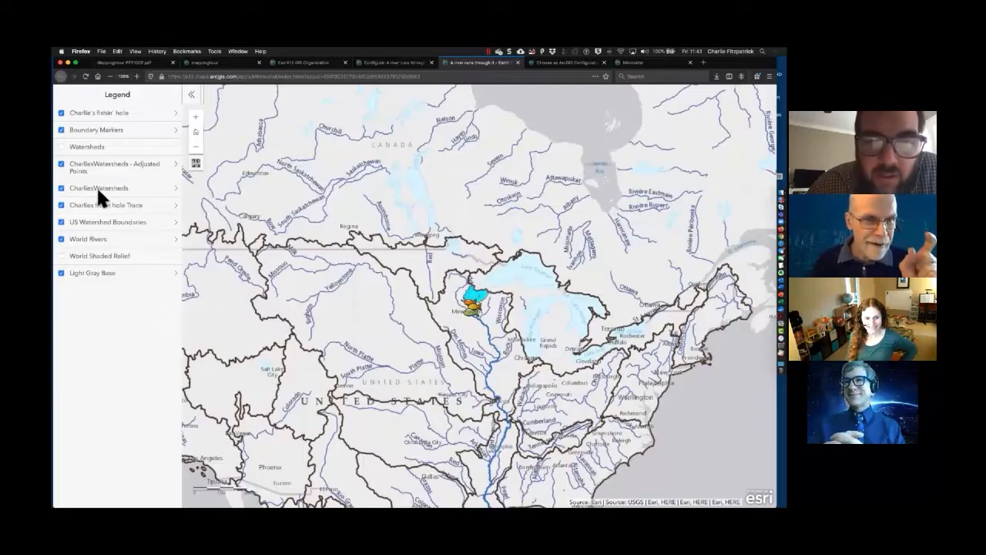
Return the map to its home extent and read the pop-ups of the fishing hole marker and the cyan watershed.
click(196, 132)
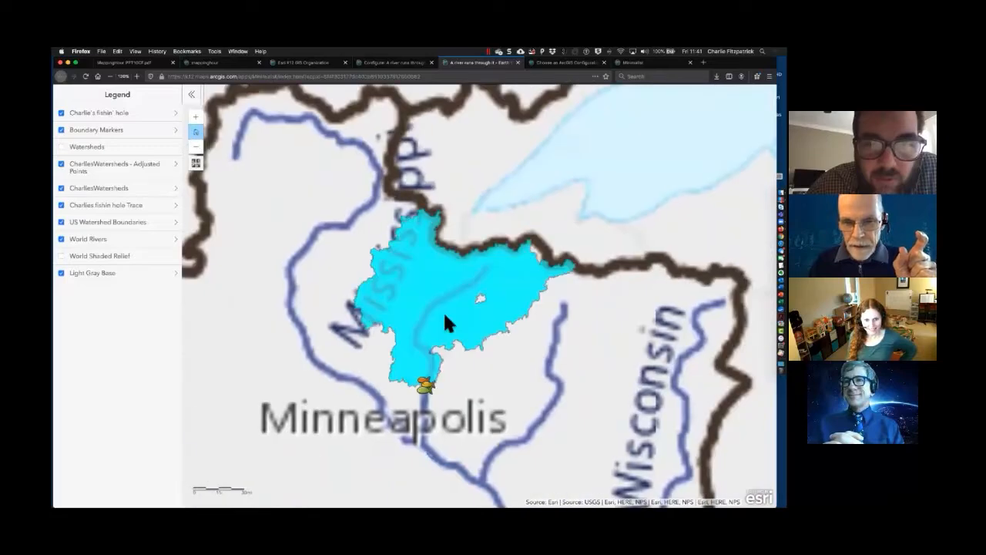
click(428, 386)
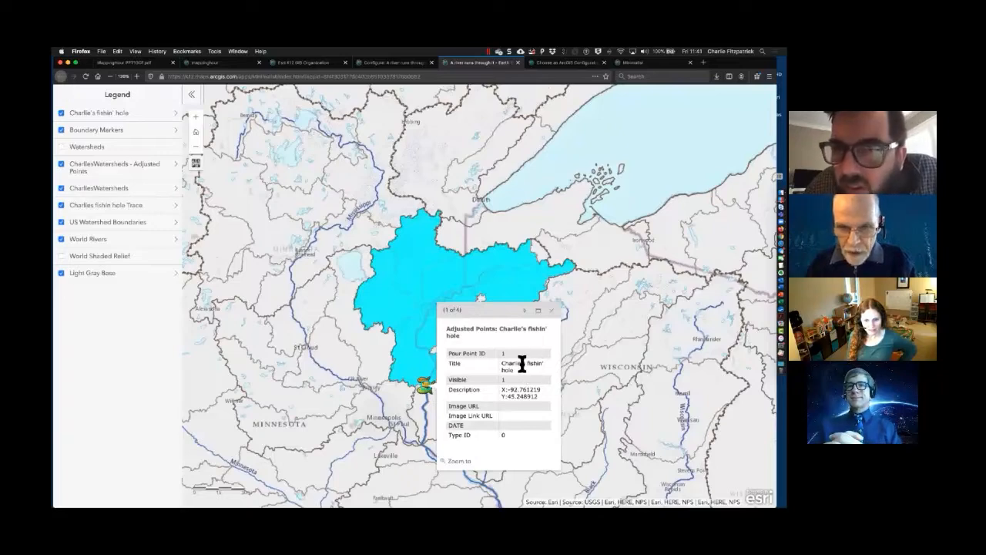
click(524, 310)
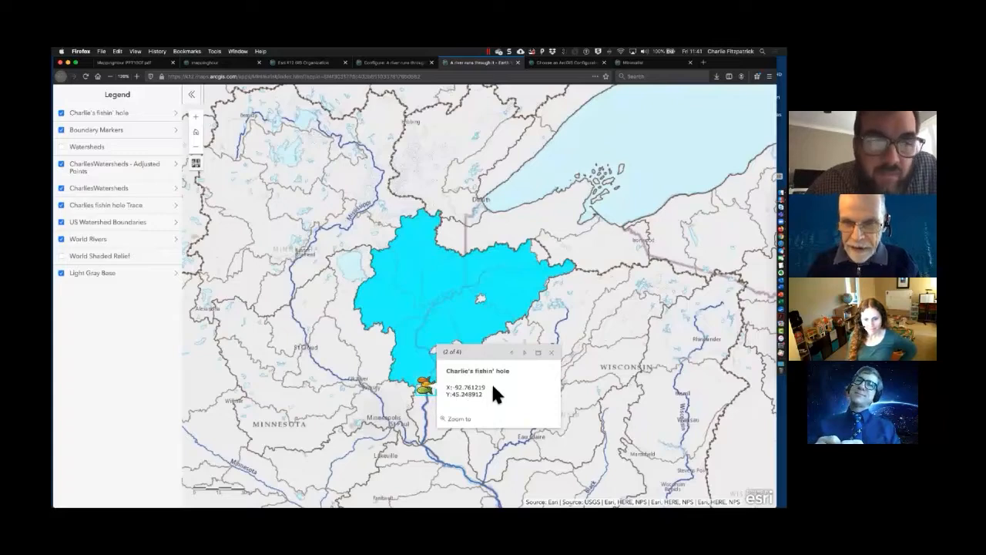
click(524, 354)
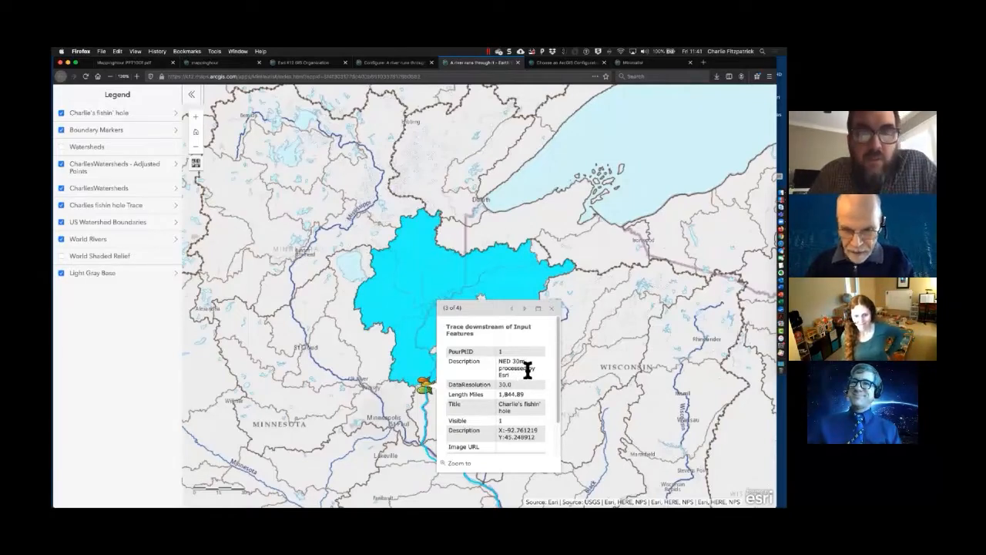
scroll(553, 384, down, 2)
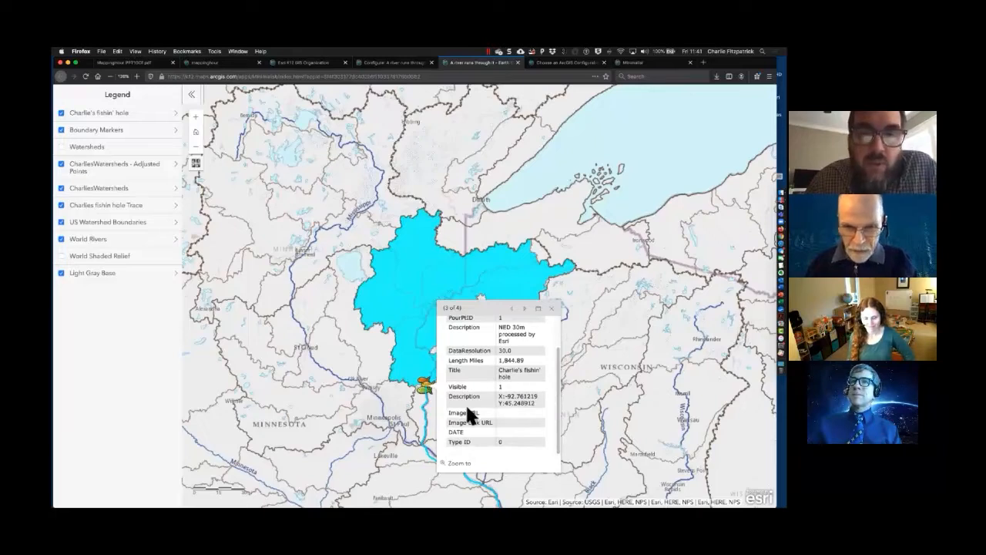
click(551, 308)
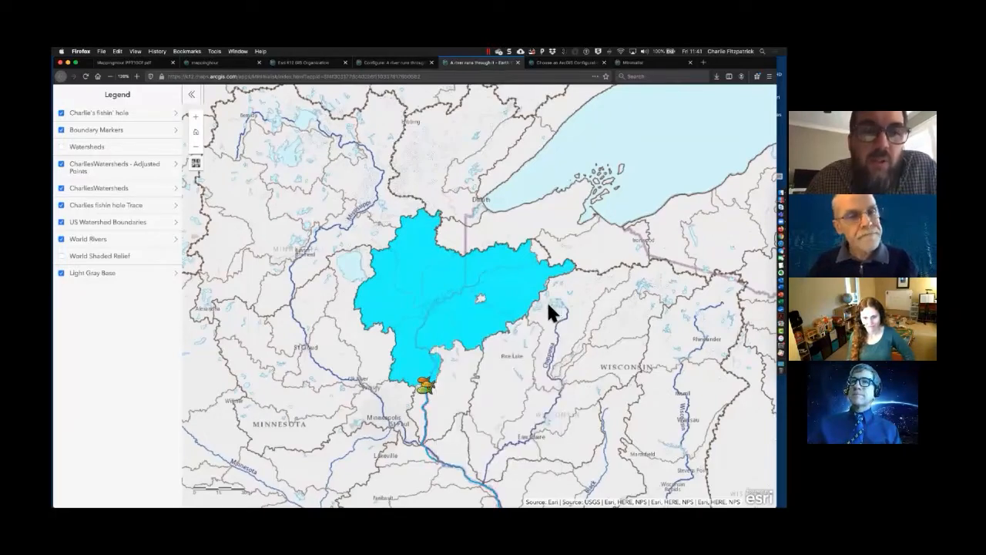
click(414, 271)
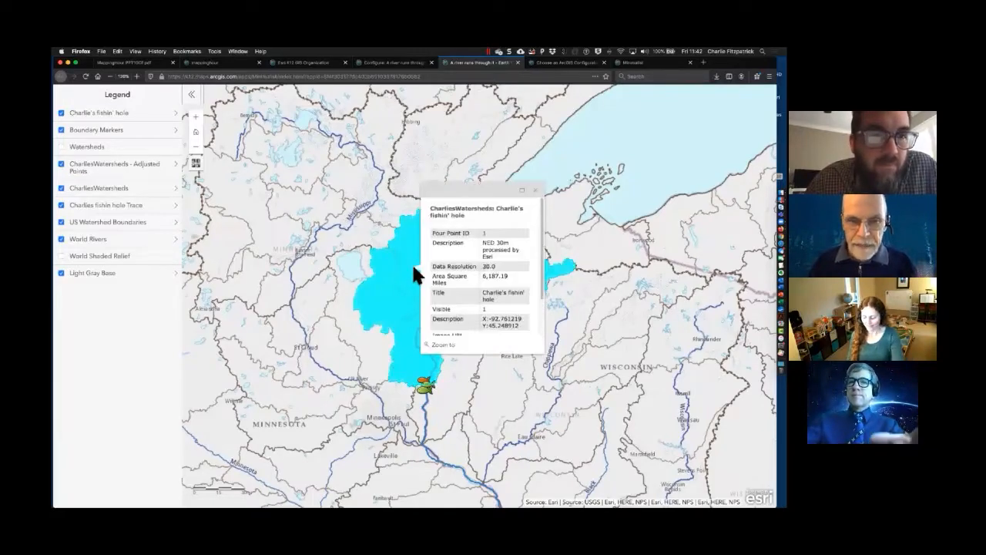
click(533, 190)
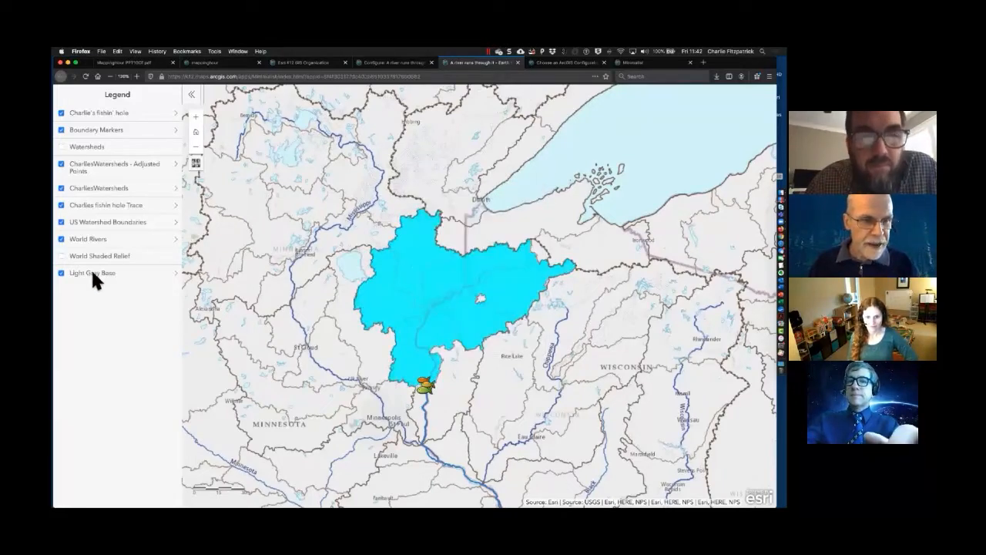
Turn off the Light Gray Base layer in the running app and check the basemap gallery before closing it.
click(61, 274)
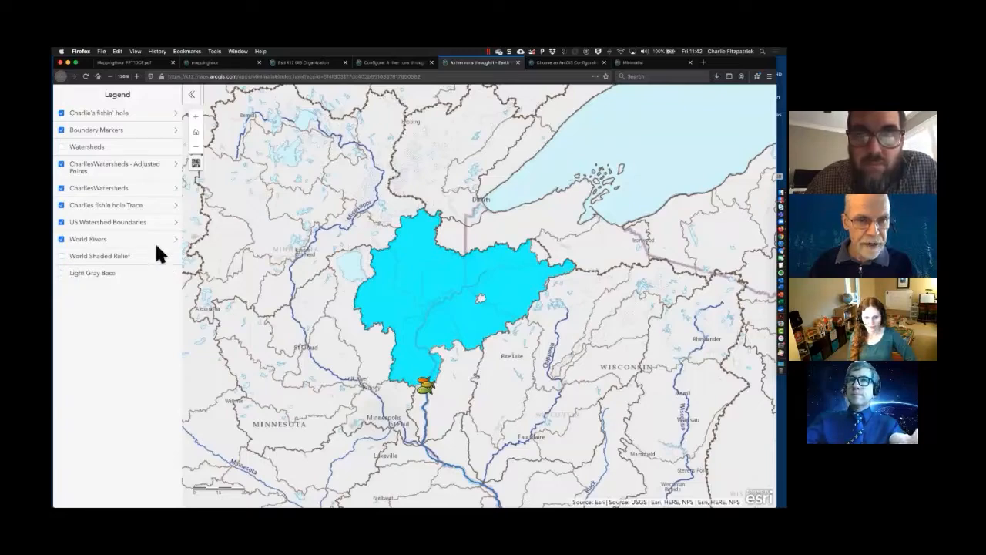
click(196, 163)
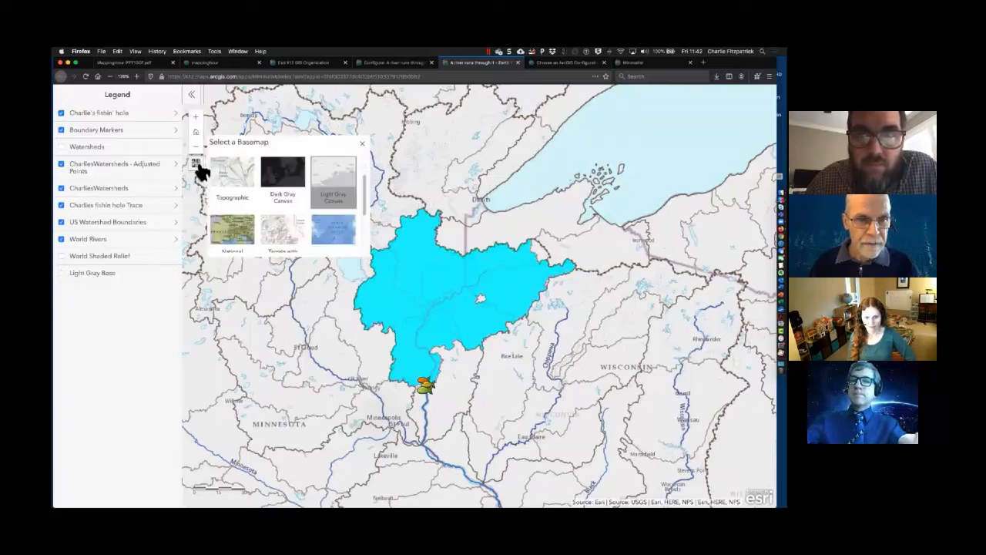
click(198, 165)
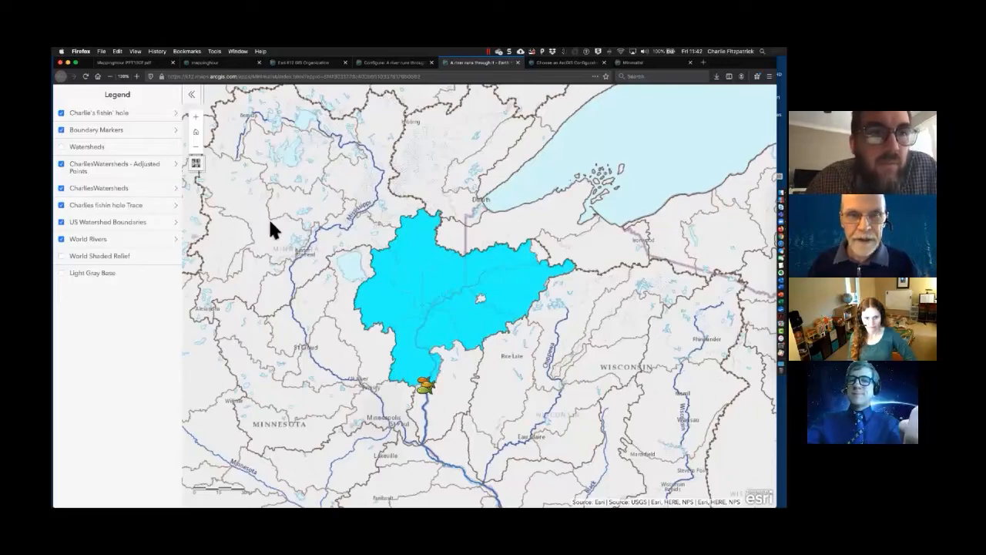
Close the Minimalist app's configuration and launch the app from its entry in My Content.
click(420, 63)
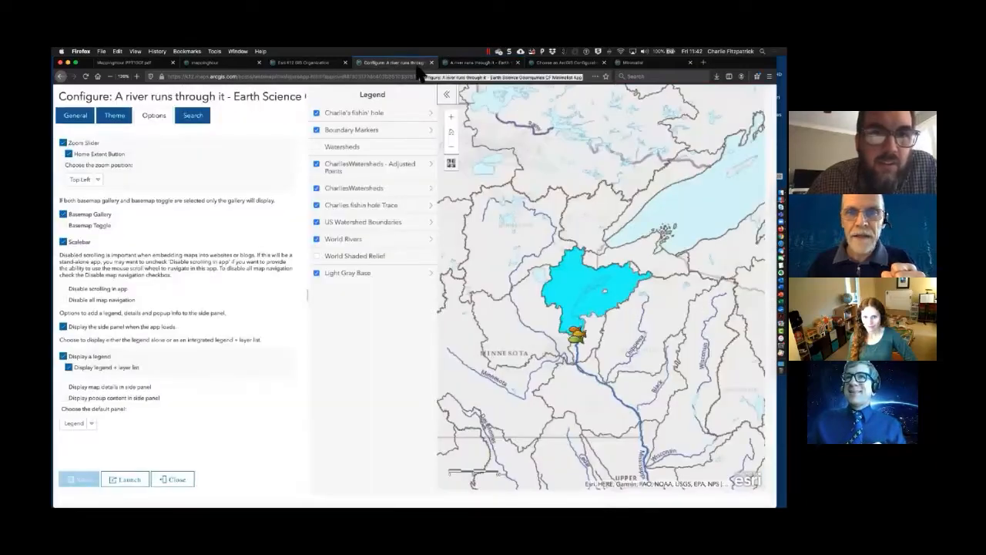
click(179, 479)
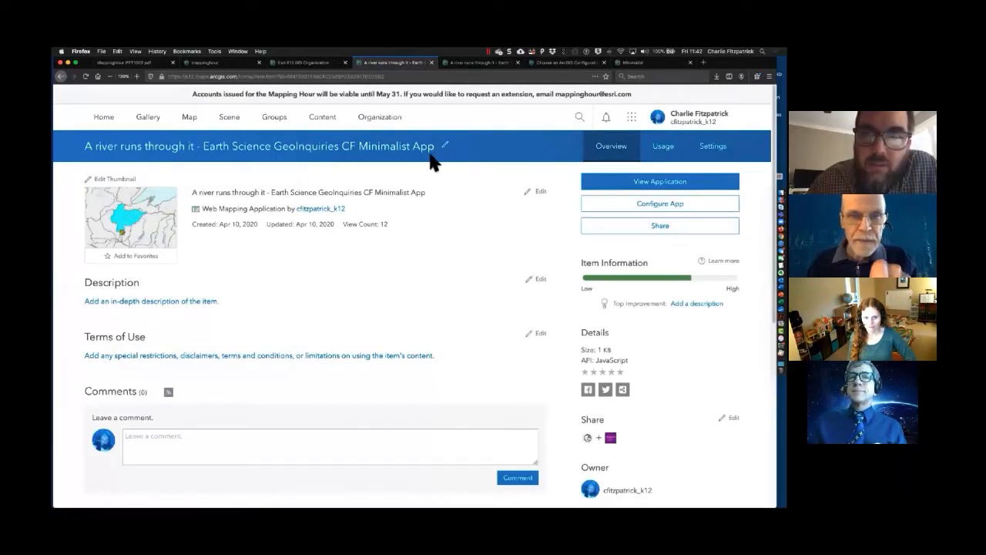
click(327, 124)
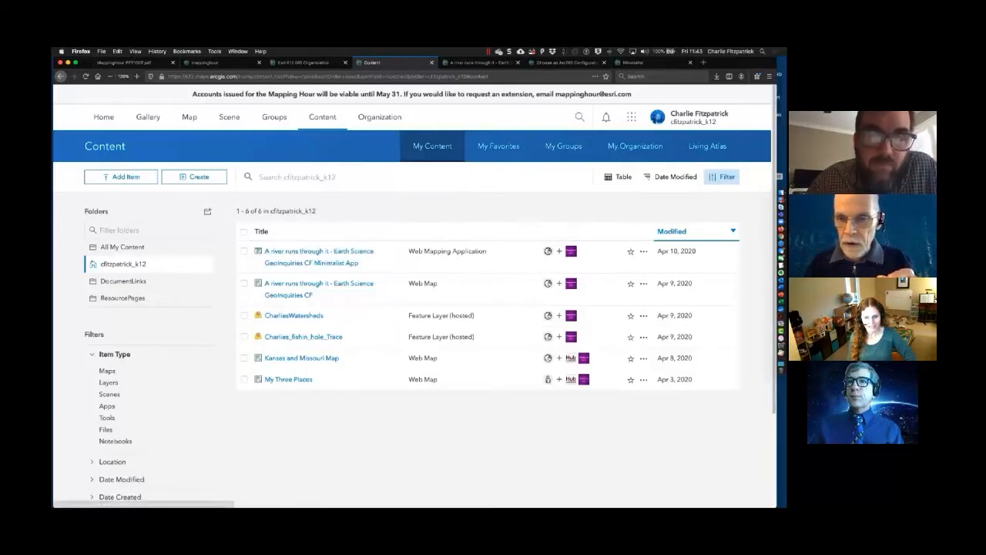
click(570, 251)
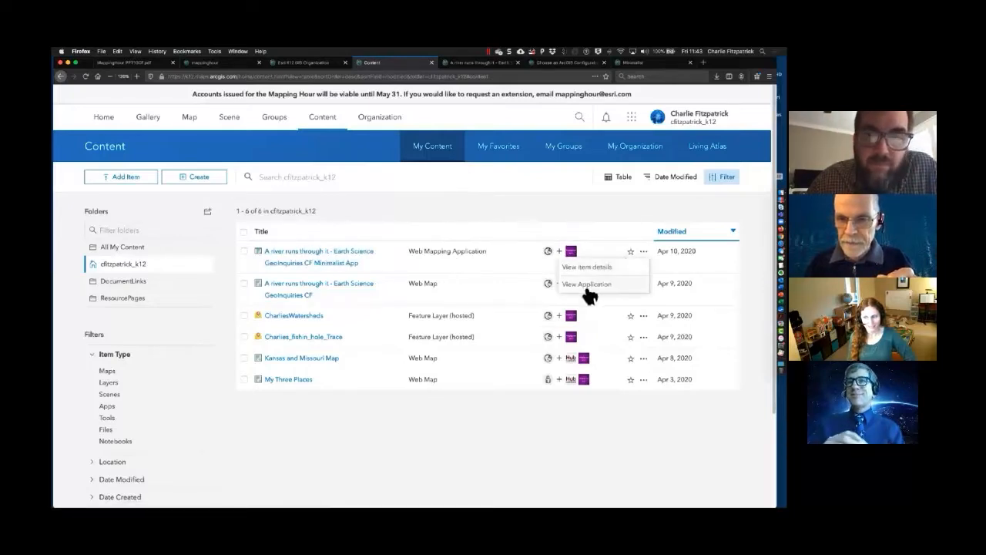
click(587, 284)
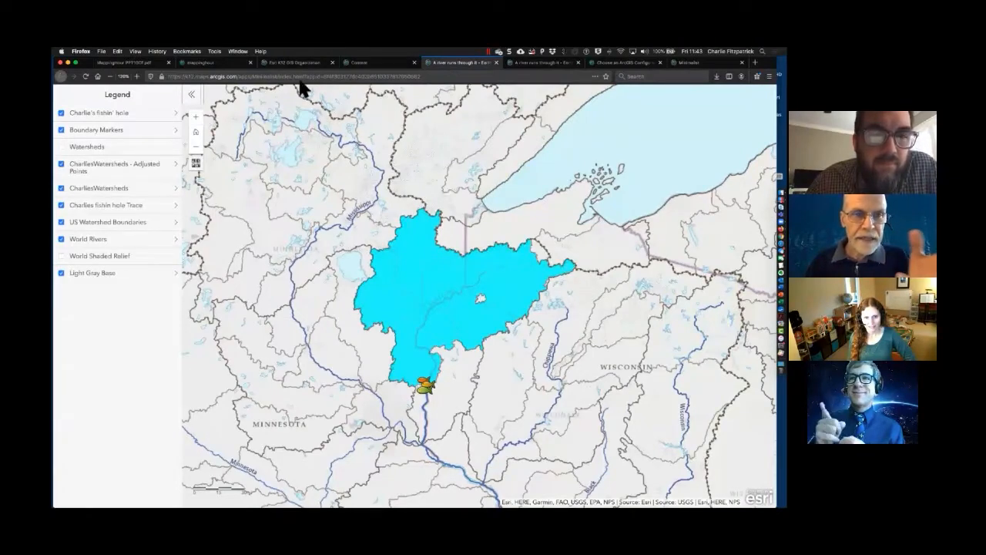
Open the "A river runs through it" web map from My Content in Map Viewer and start creating a web app from its sharing options.
click(390, 65)
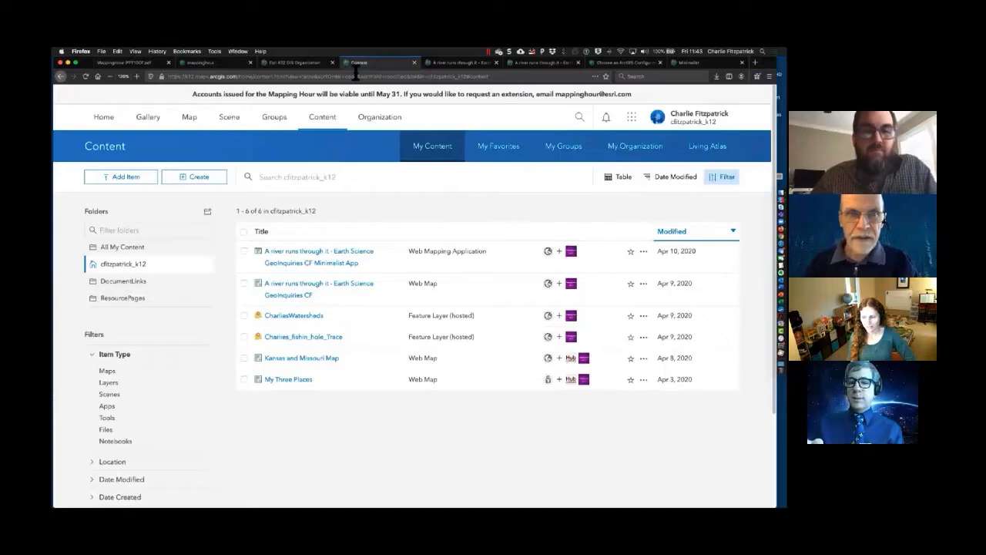
click(310, 65)
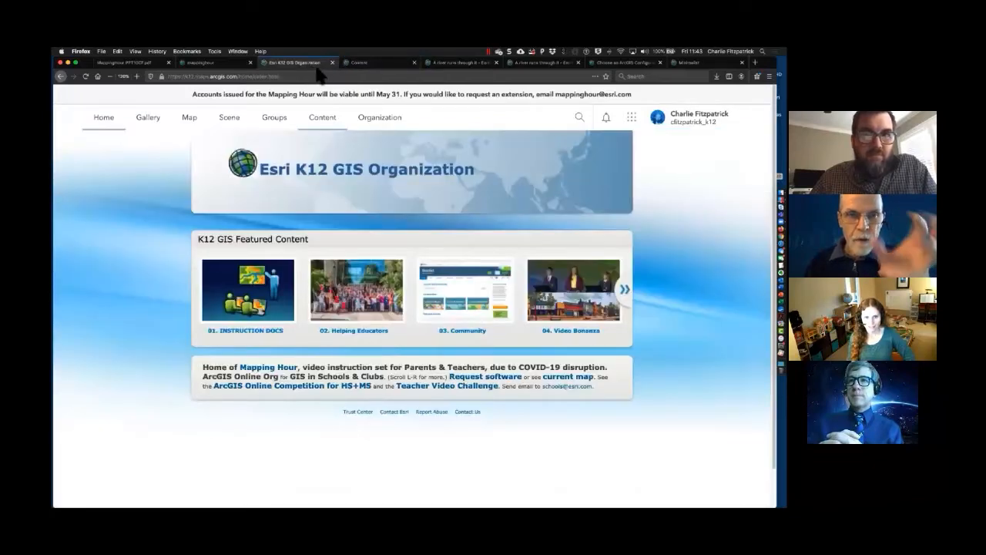
click(359, 62)
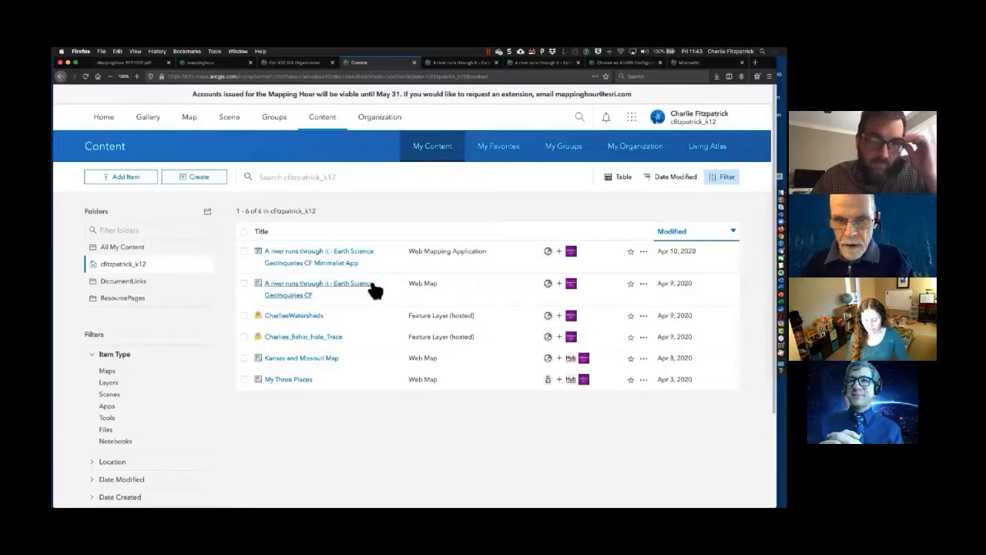
click(643, 284)
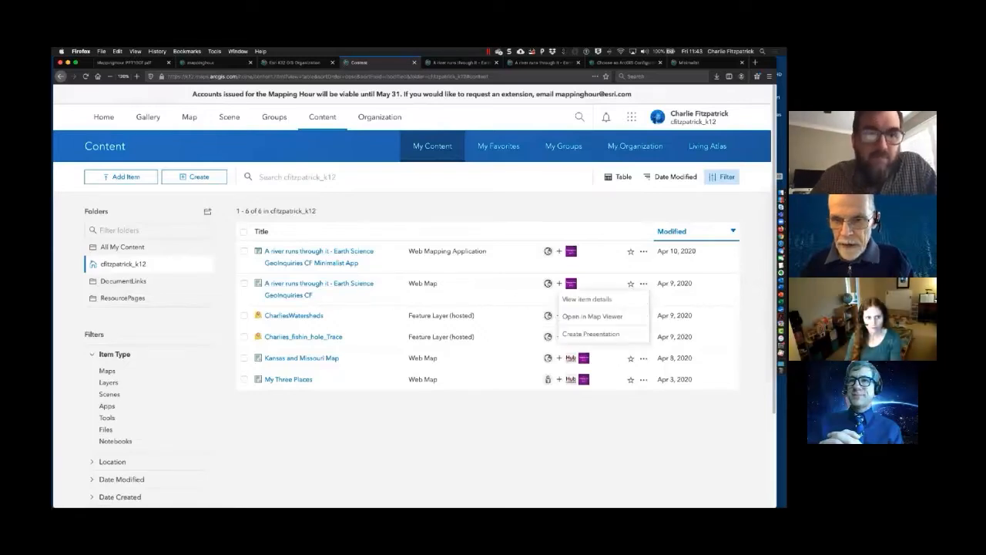
click(591, 317)
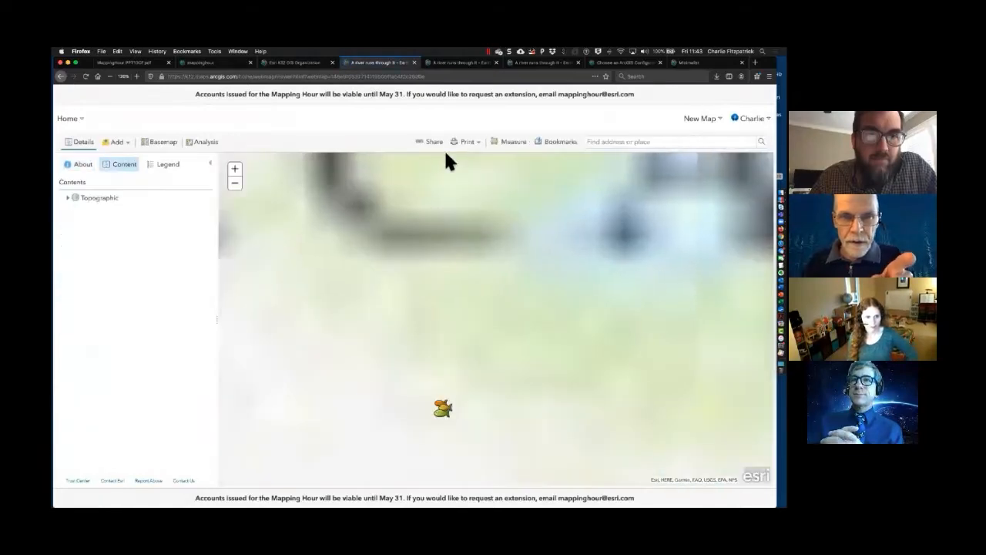
click(434, 141)
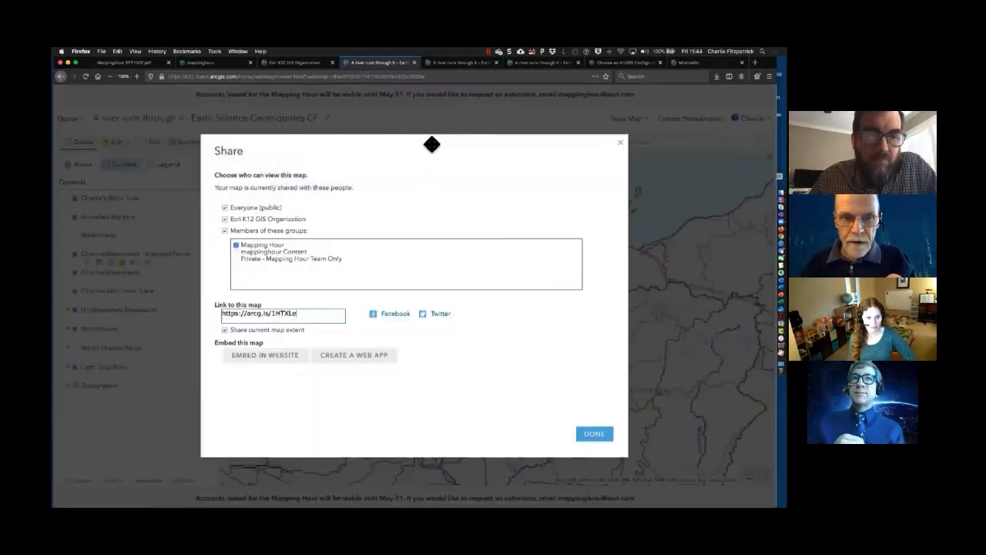
click(359, 359)
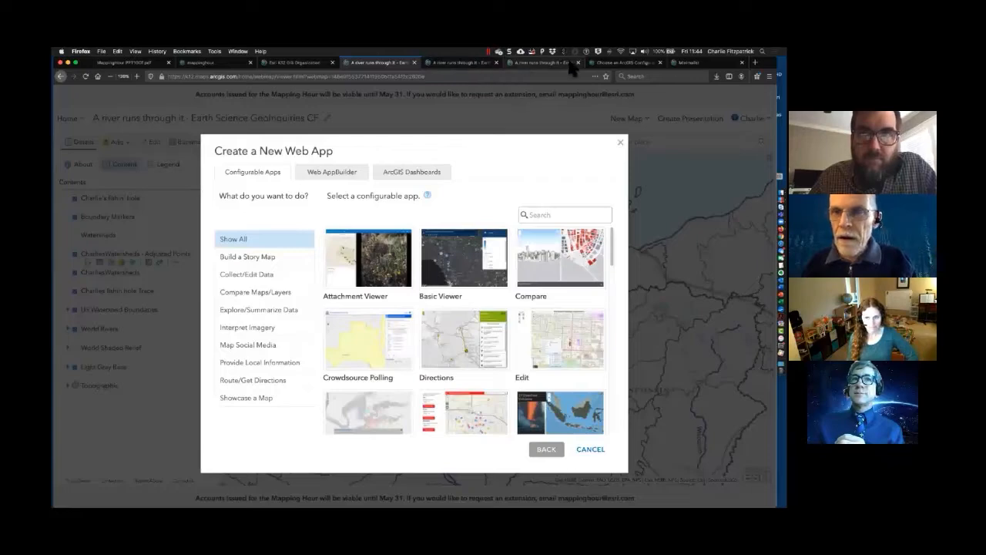
Review the Minimalist template's description and the configurable apps guide's sections on showcasing a map and providing local information.
click(688, 61)
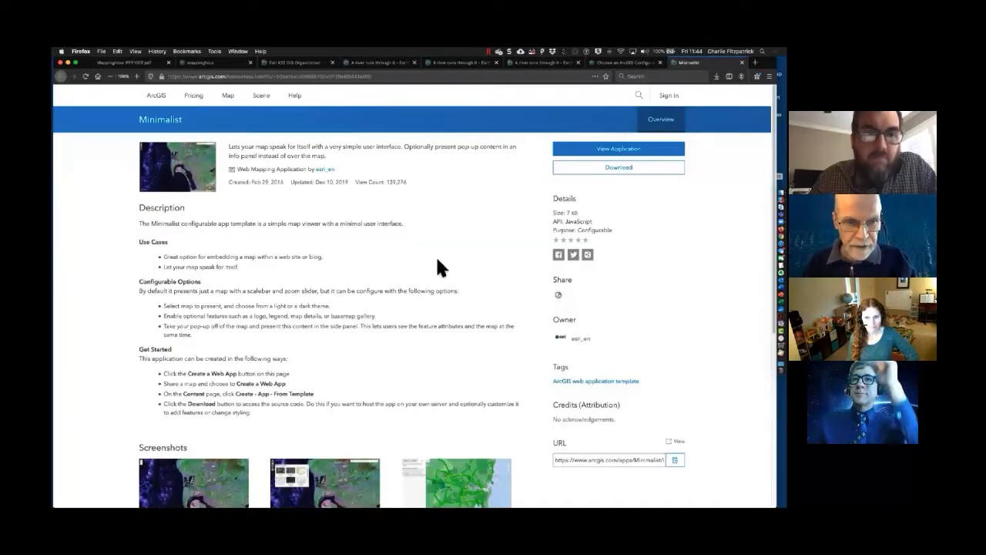
scroll(446, 245, down, 2)
scroll(454, 255, down, 5)
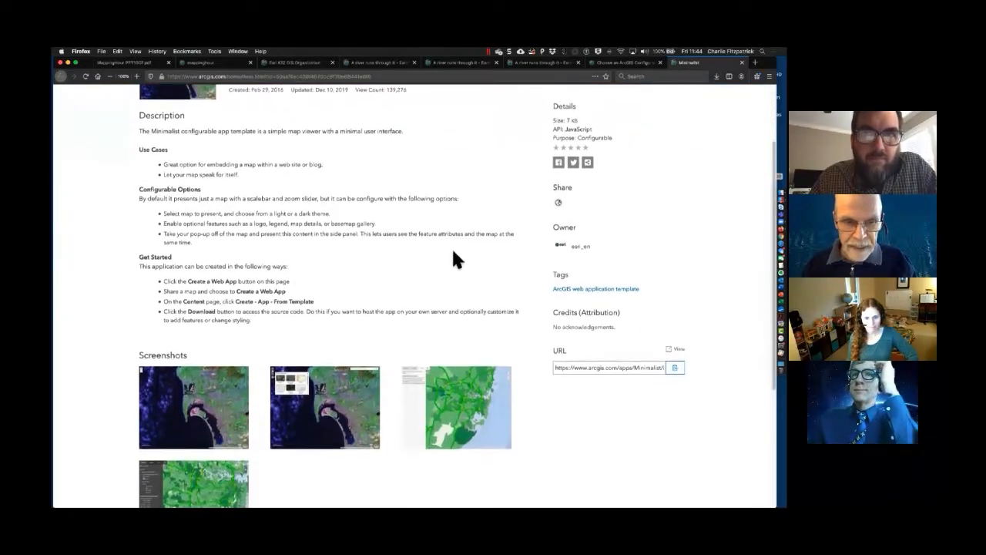
scroll(452, 247, up, 7)
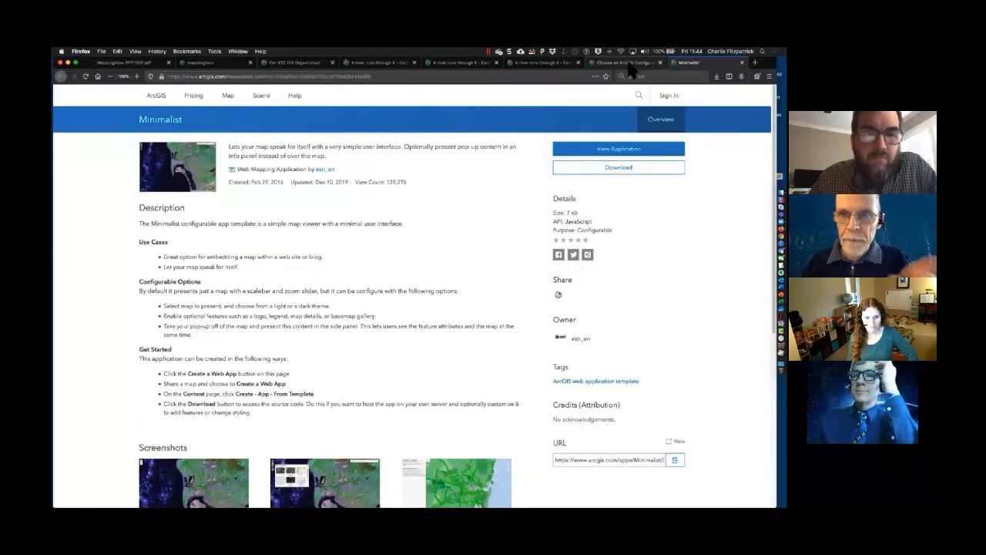
click(626, 62)
scroll(520, 293, up, 7)
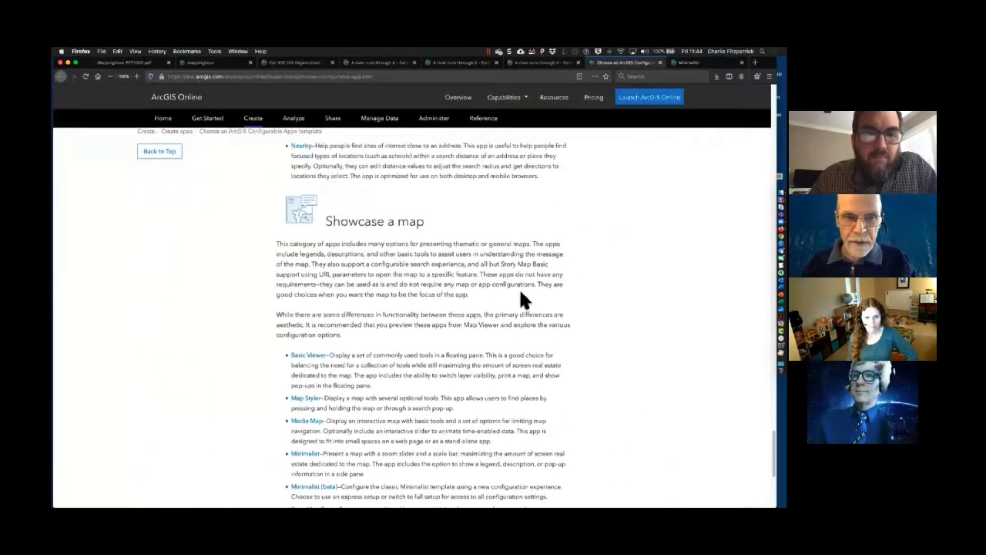
scroll(522, 282, up, 15)
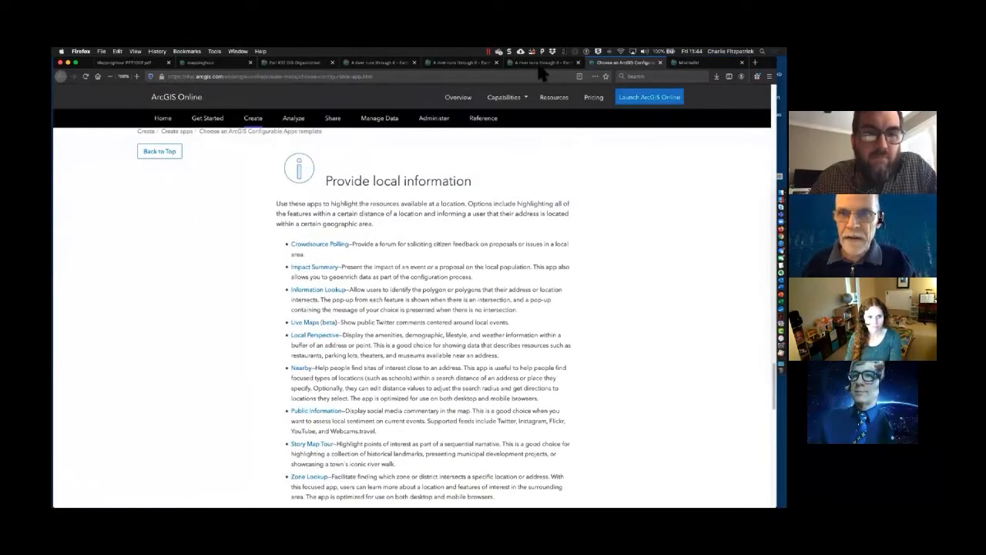
Search the configurable apps for "minimal" in the Create a New Web App dialog and return to the running river app.
click(541, 63)
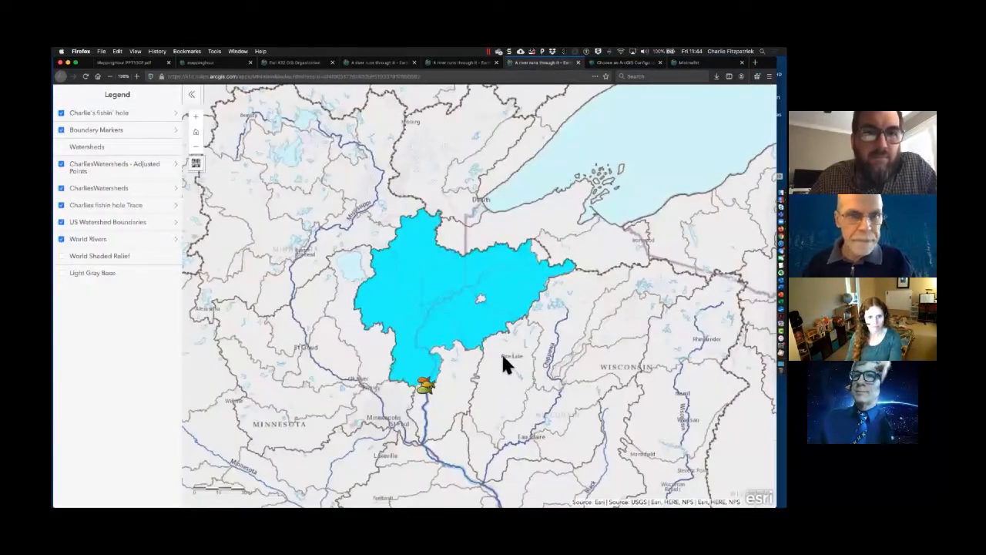
click(458, 63)
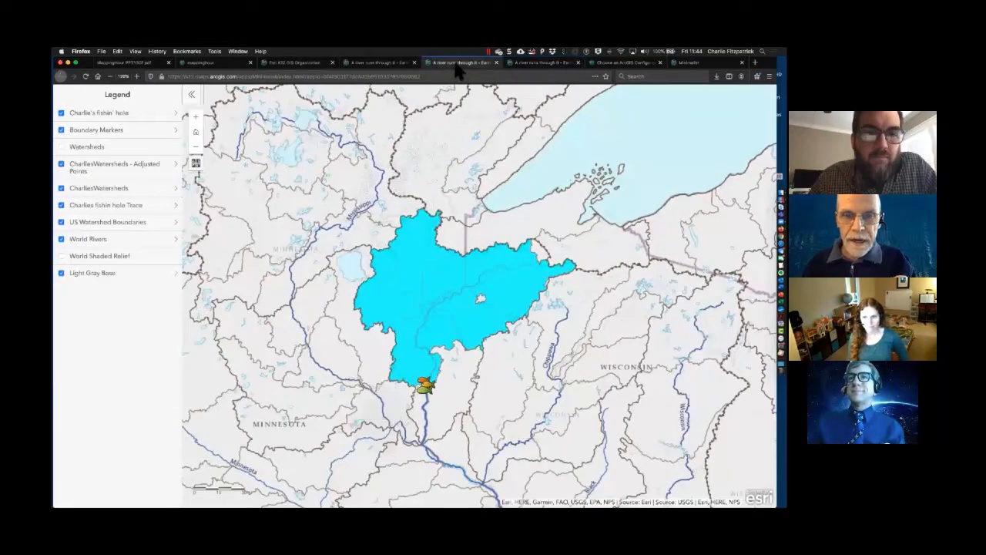
click(381, 62)
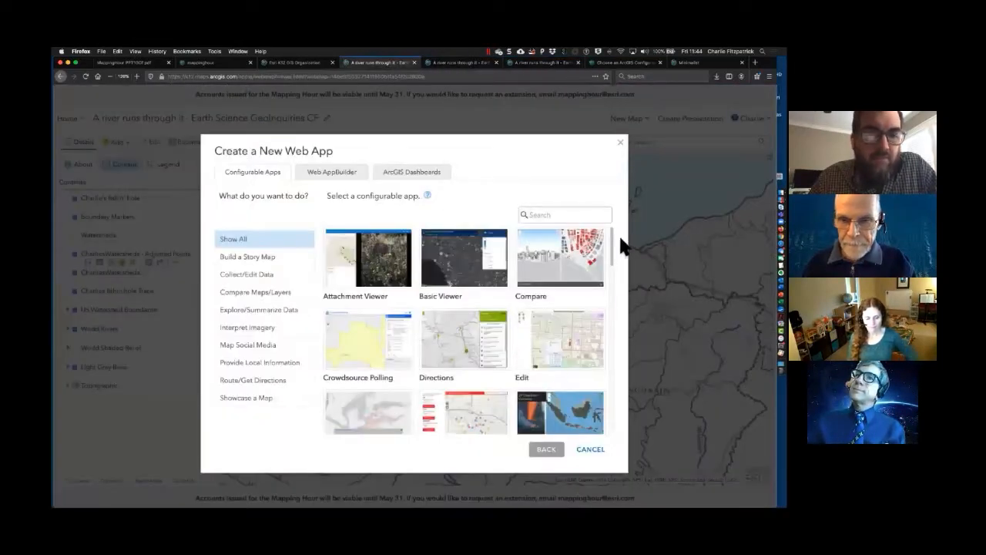
click(565, 216)
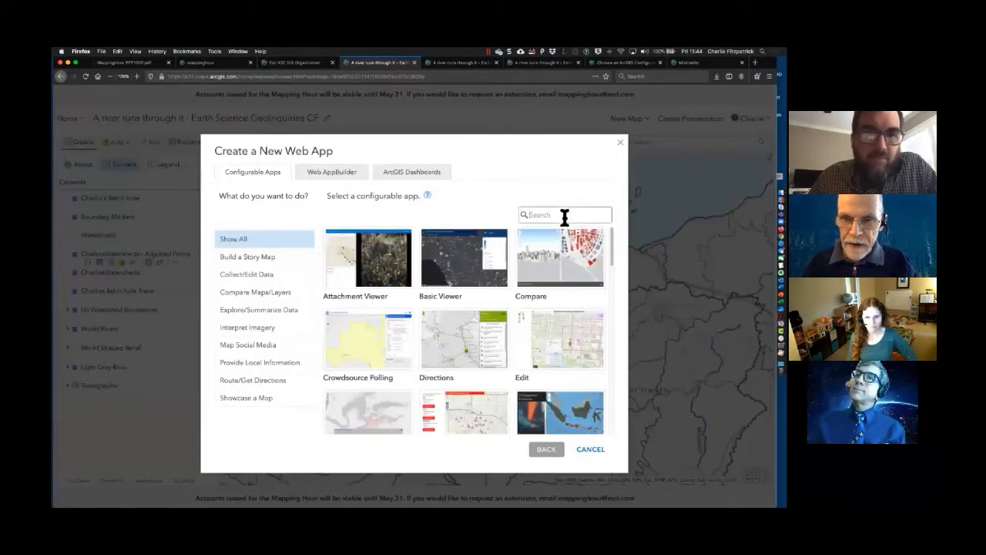
text(minimal)
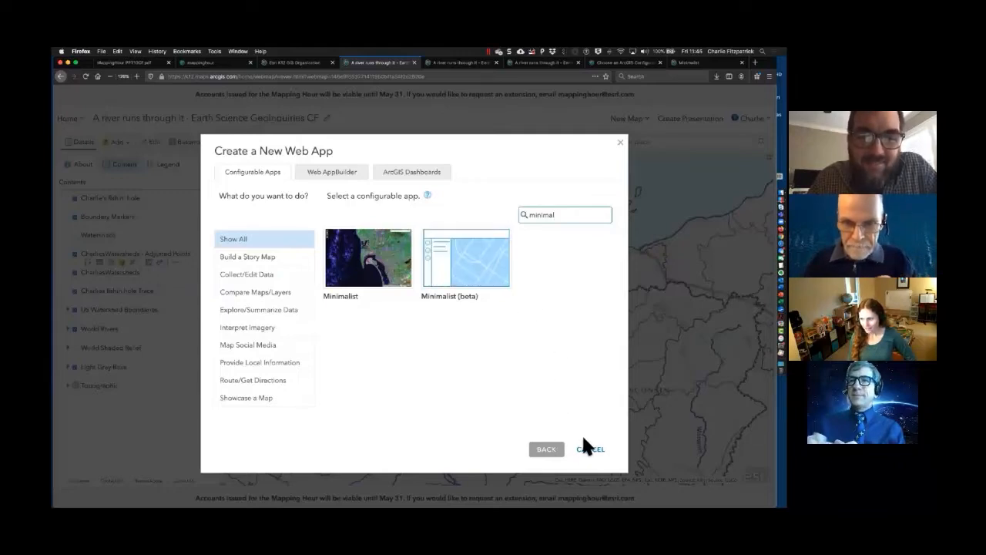
click(470, 64)
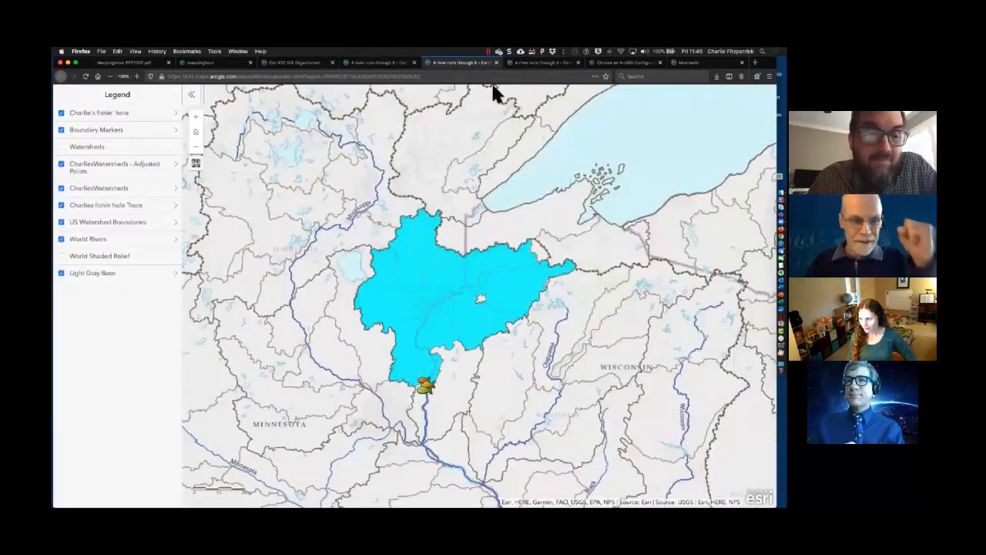
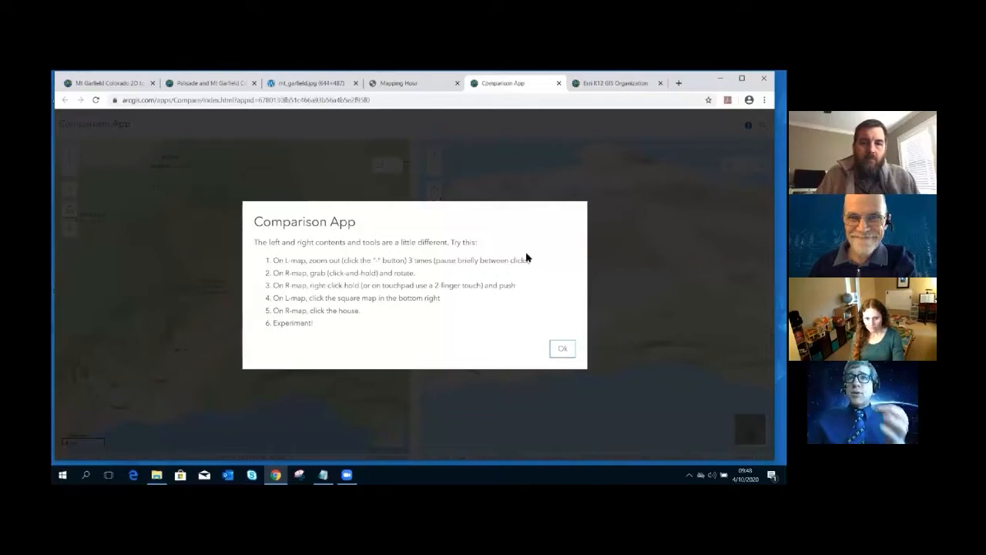
Dismiss the Comparison App's instructions and change the viewing angle of its 3D map.
click(563, 350)
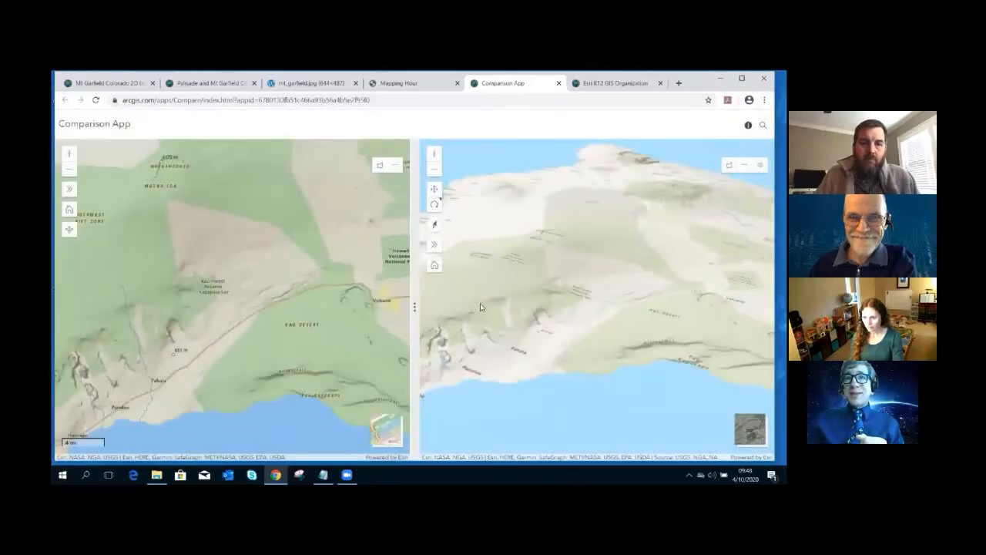
drag(497, 295, 540, 282)
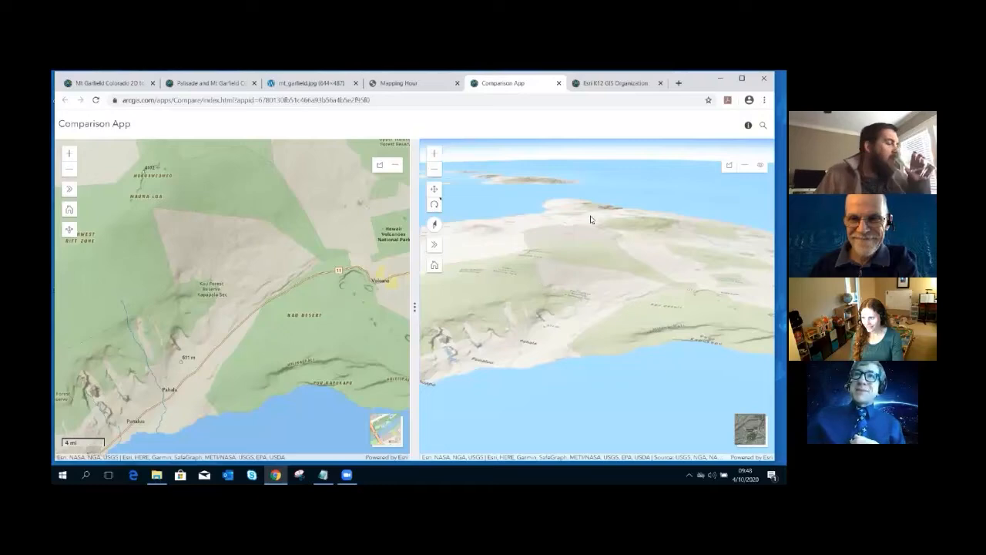
Open a new map from the Esri K12 GIS Organization site and search it for "mt garfield, co".
click(615, 84)
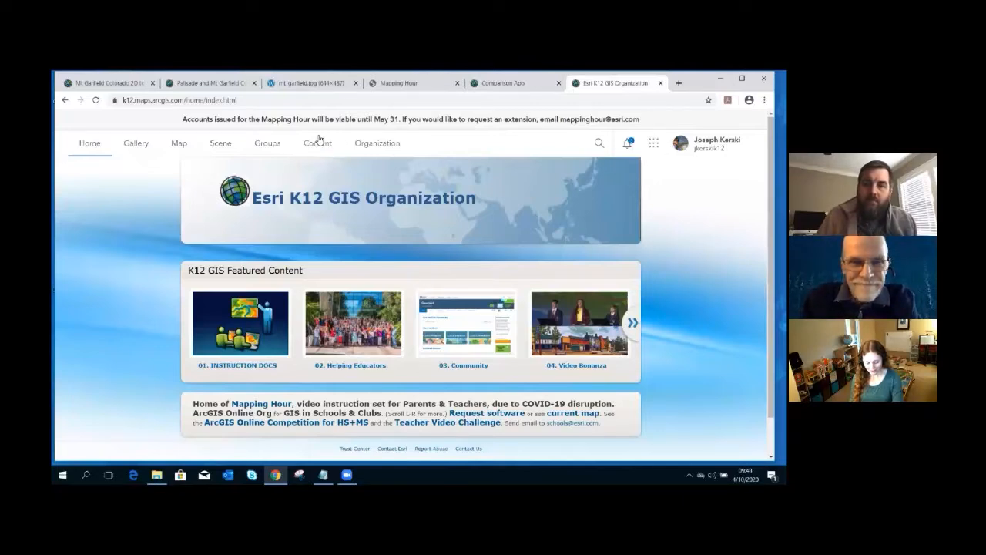
click(178, 143)
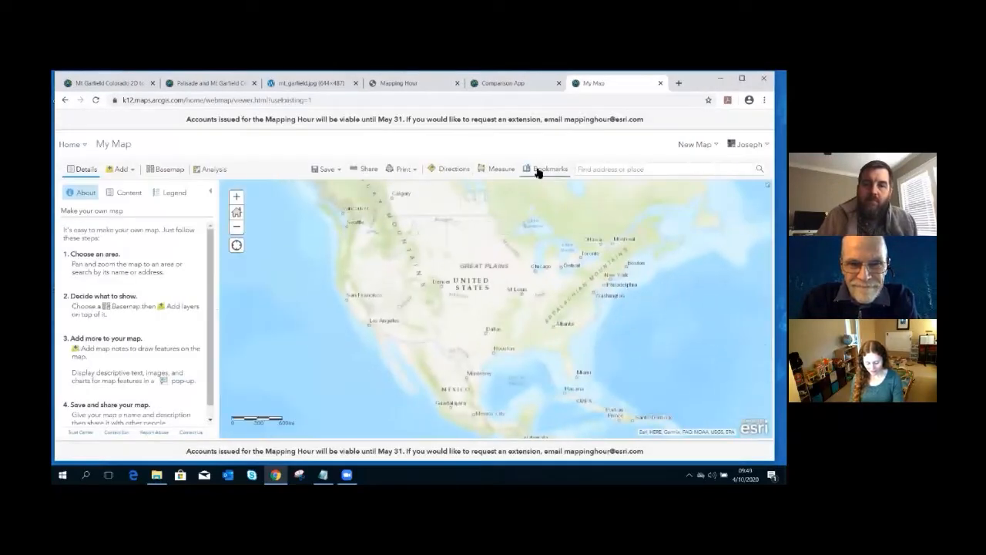
click(605, 170)
text(mt g)
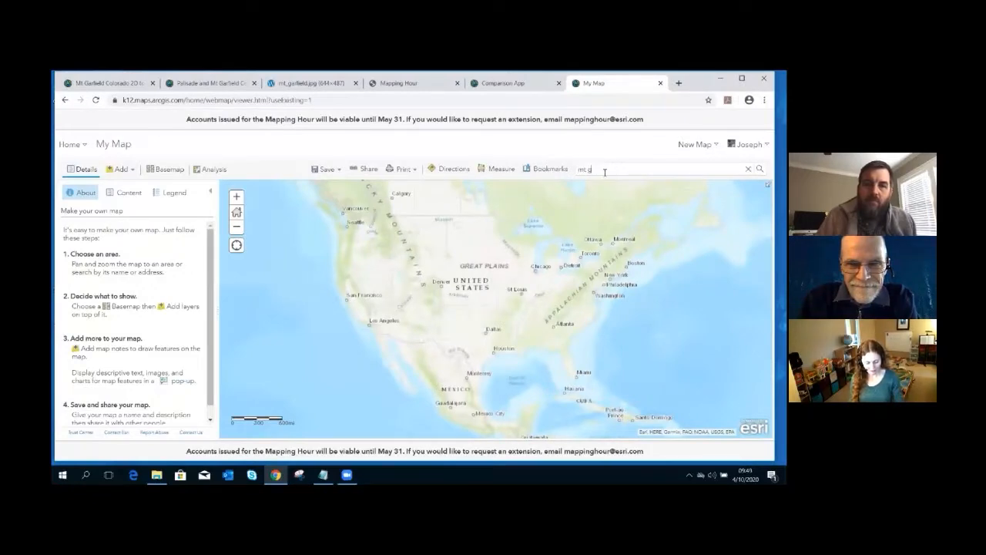
text(arfield, co)
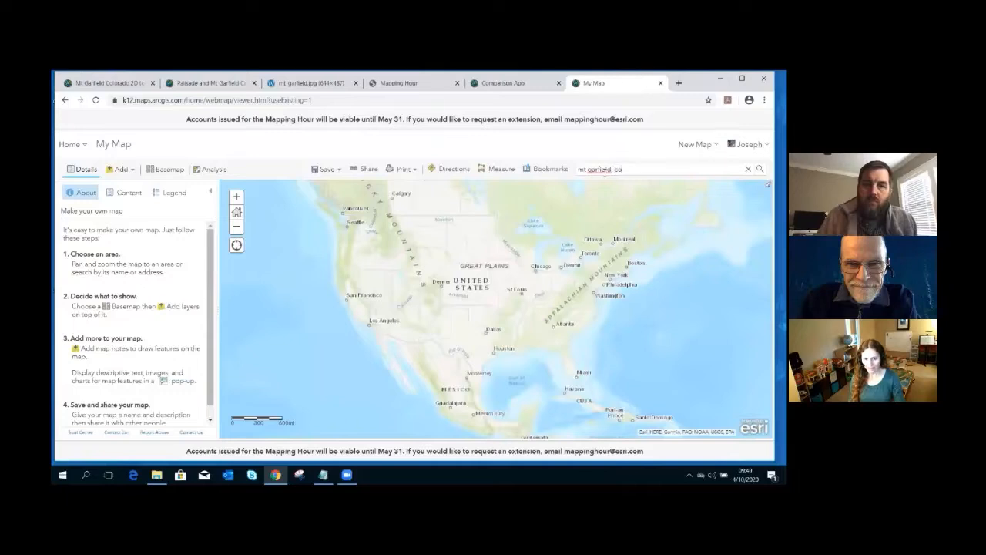
key(Return)
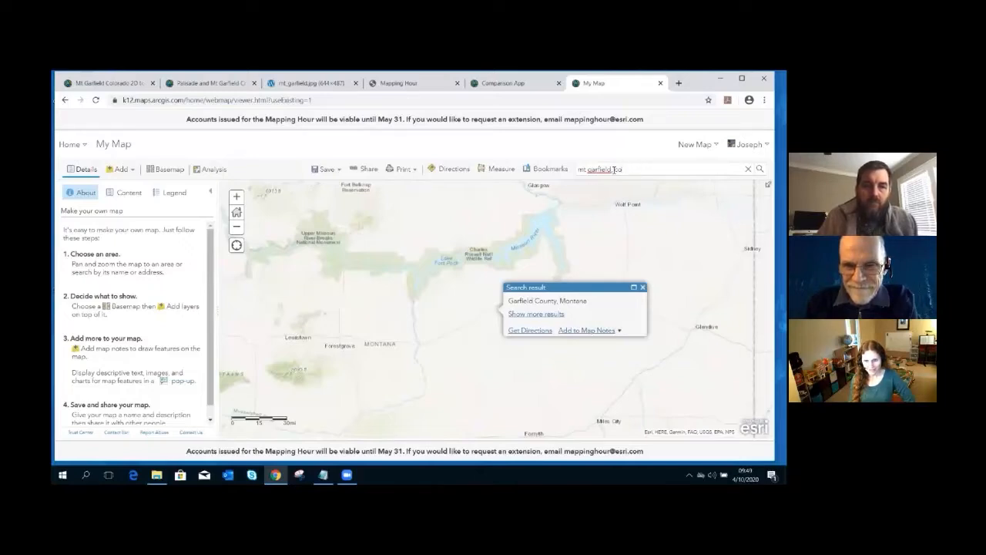
Search the map for "palisade, co", frame Mount Garfield together with Palisade, and close the search result.
drag(626, 169, 572, 172)
text(palisade)
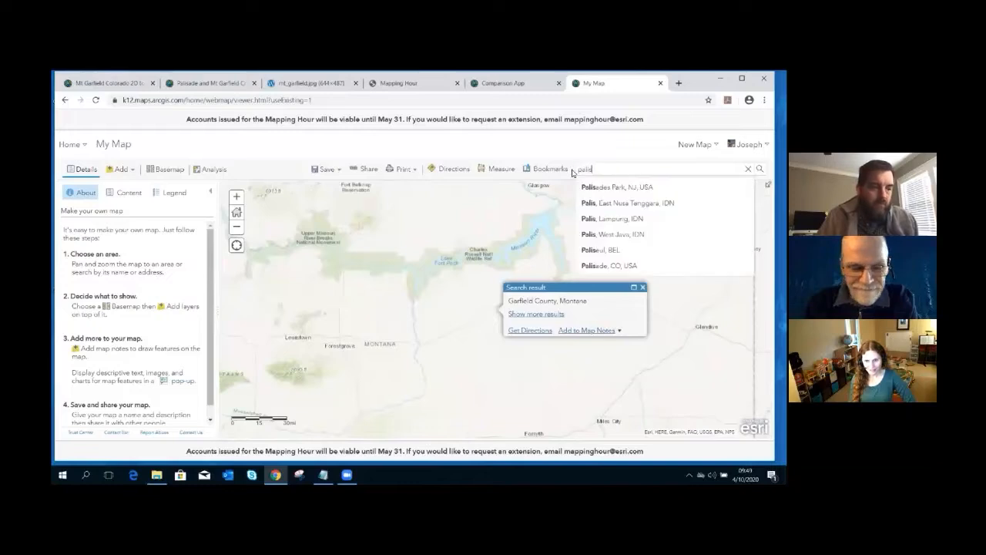
key(Return)
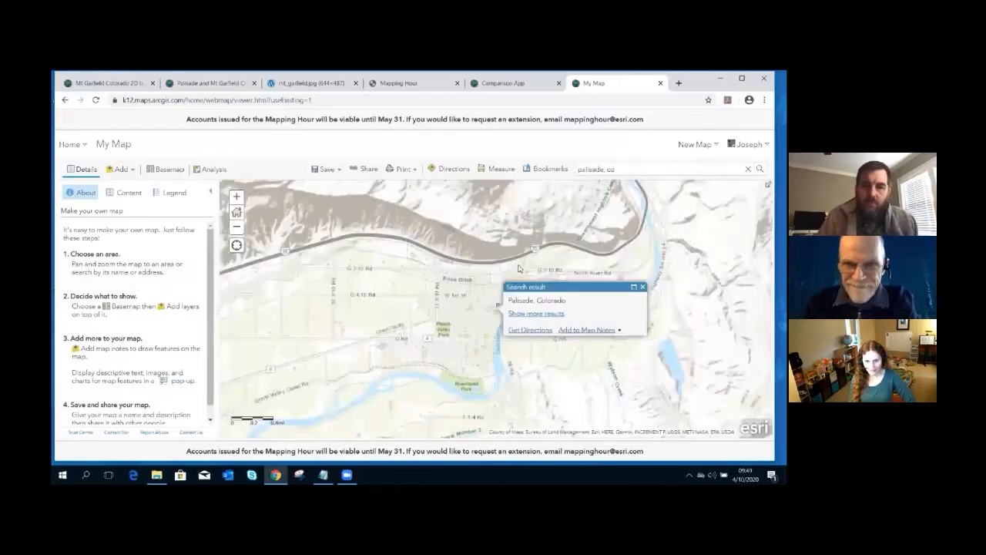
drag(401, 258, 574, 254)
drag(416, 212, 486, 294)
scroll(504, 287, down, 1)
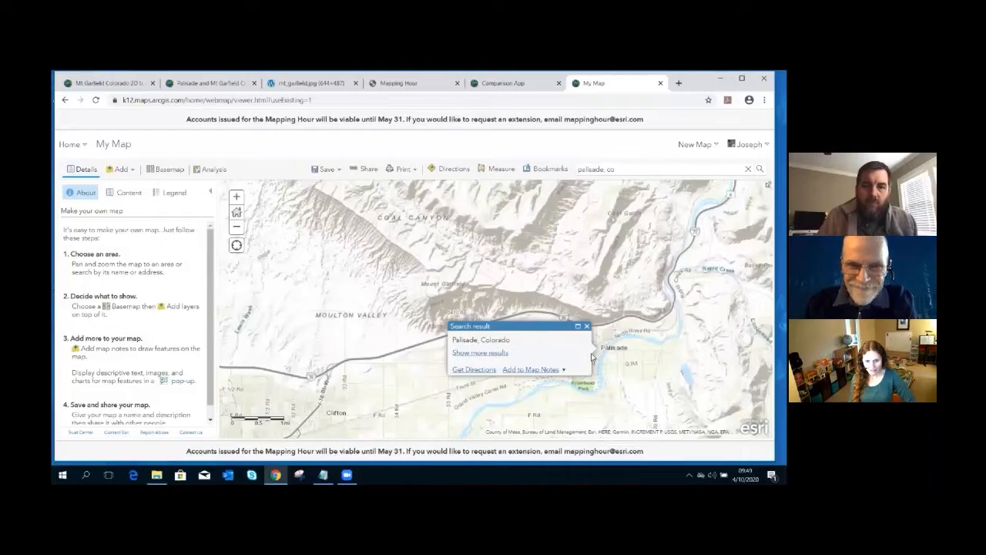
click(586, 326)
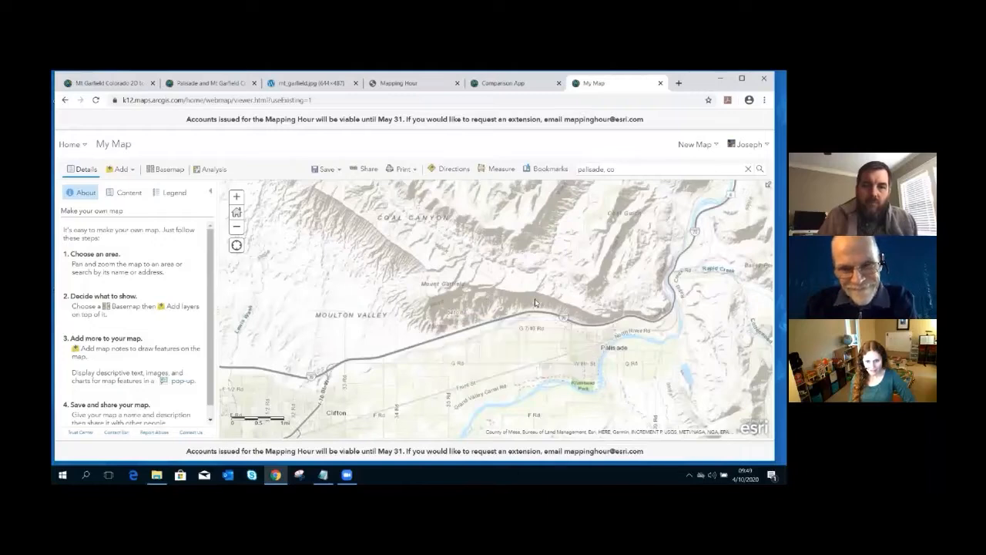
Add a Map Notes layer with the default name and template, and place a pushpin at Mount Garfield.
click(121, 169)
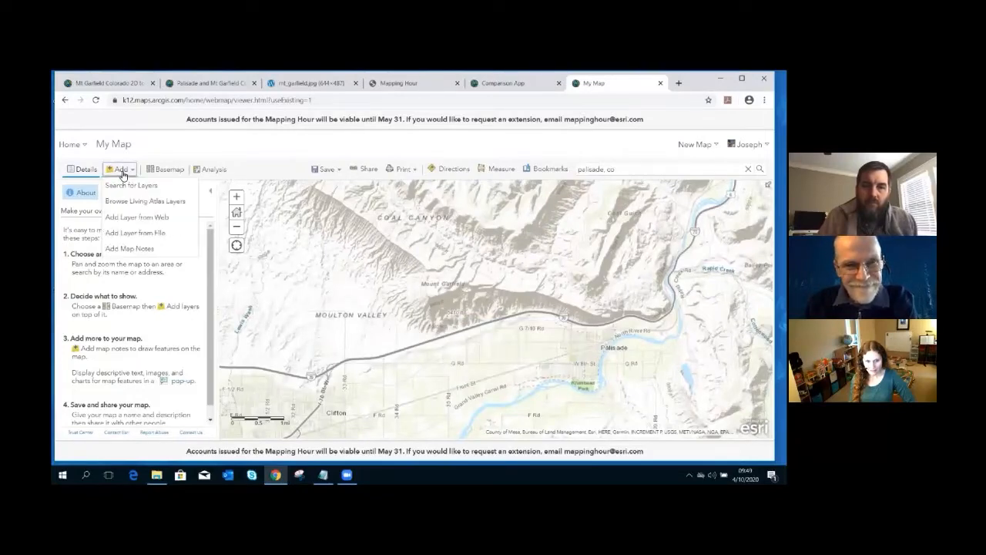
click(139, 248)
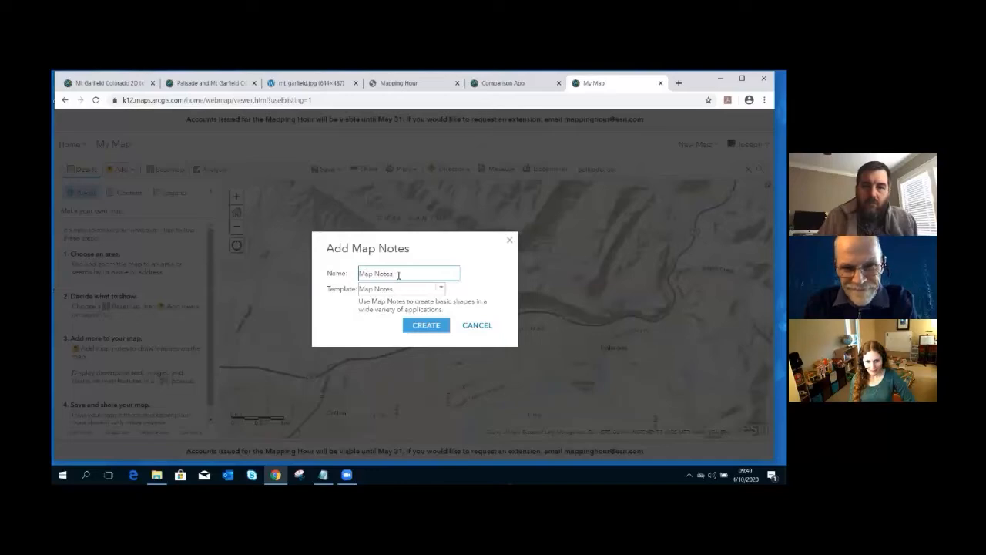
click(430, 326)
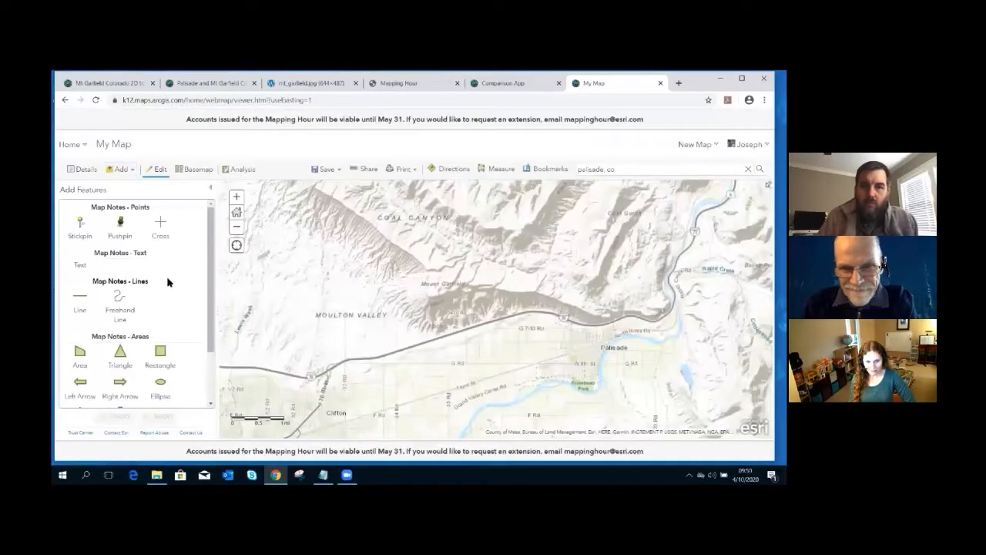
click(120, 225)
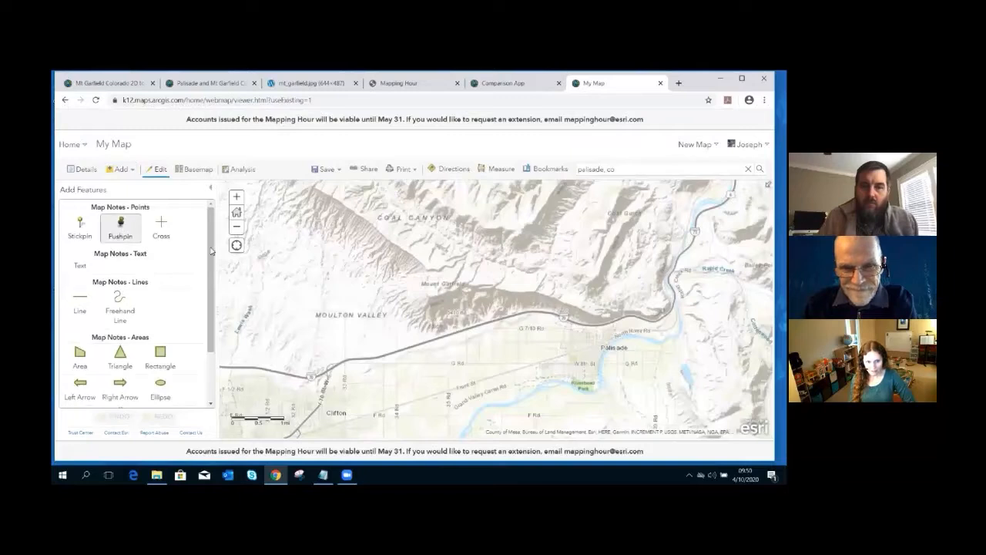
click(429, 284)
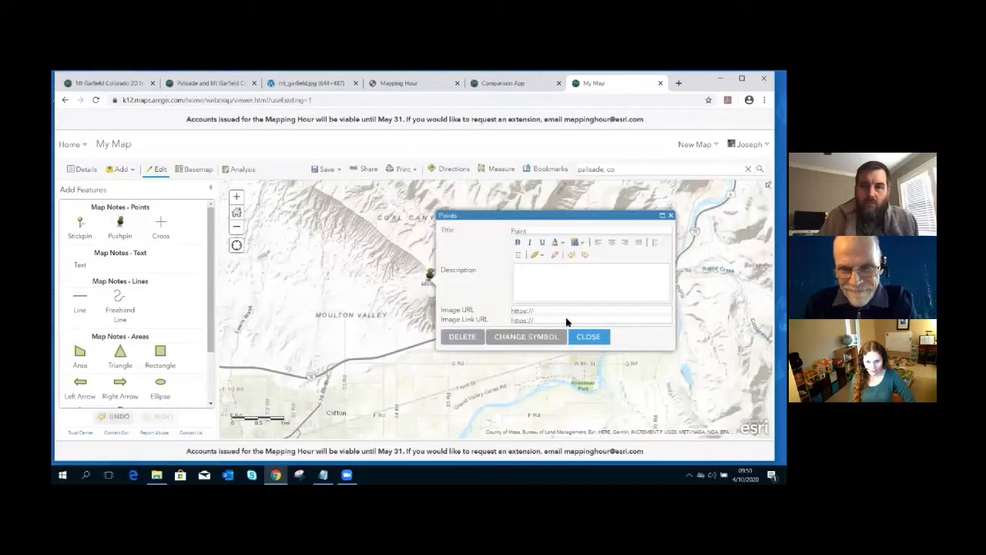
Copy the mt_garfield.jpg web address from mapping_hour_notes.txt in Notepad and set it as the pushpin's image URL.
click(323, 474)
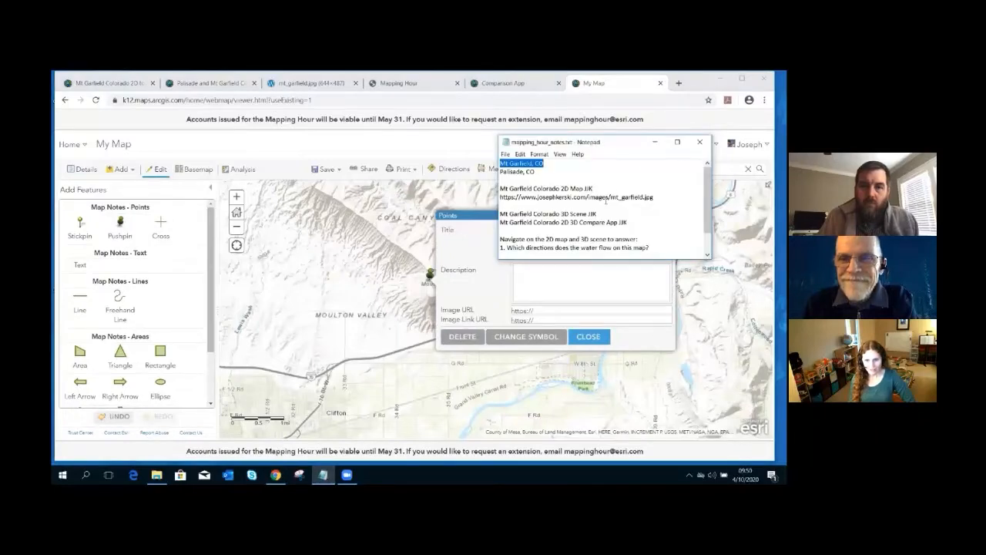
drag(501, 197, 652, 198)
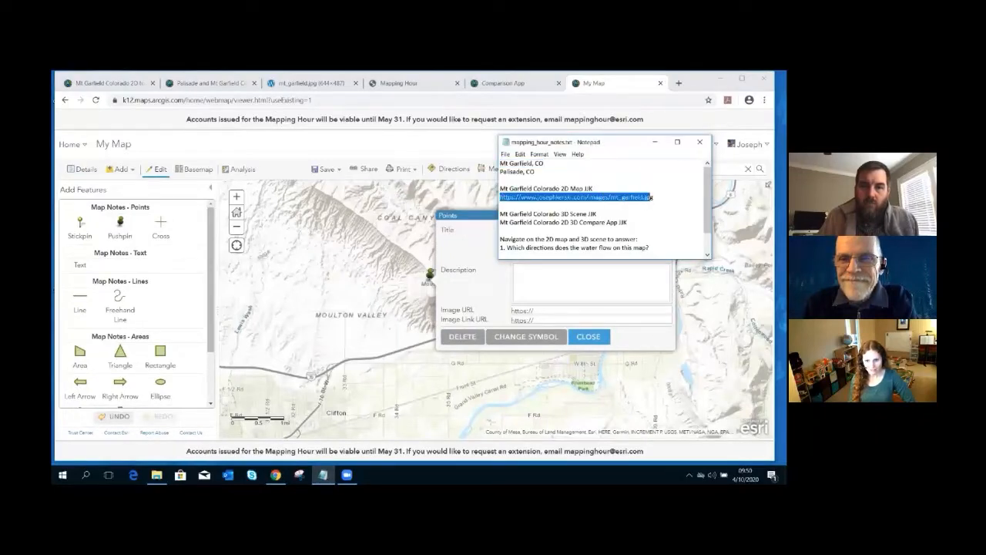
click(509, 270)
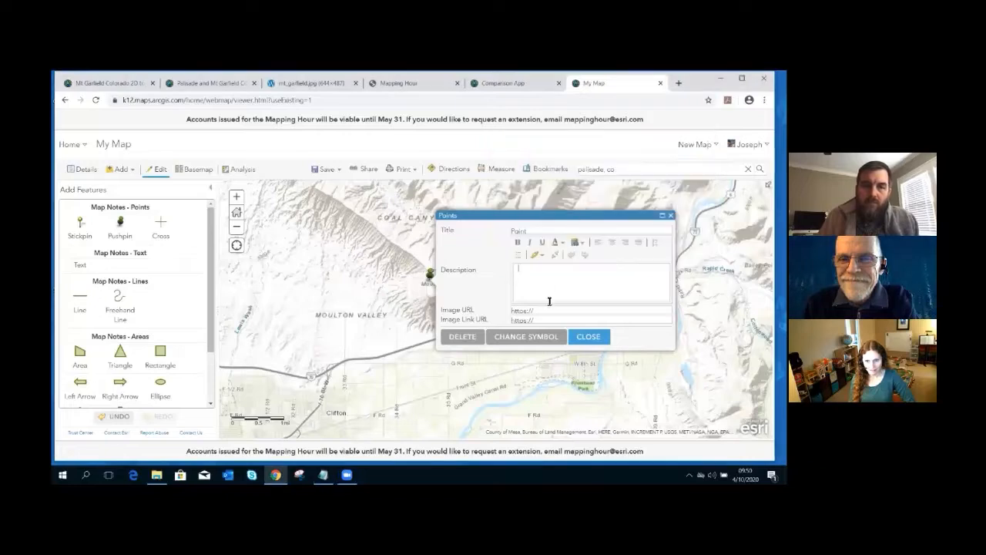
click(520, 312)
text(https://www.josephkerski.com/images/mt_garfield.jpg)
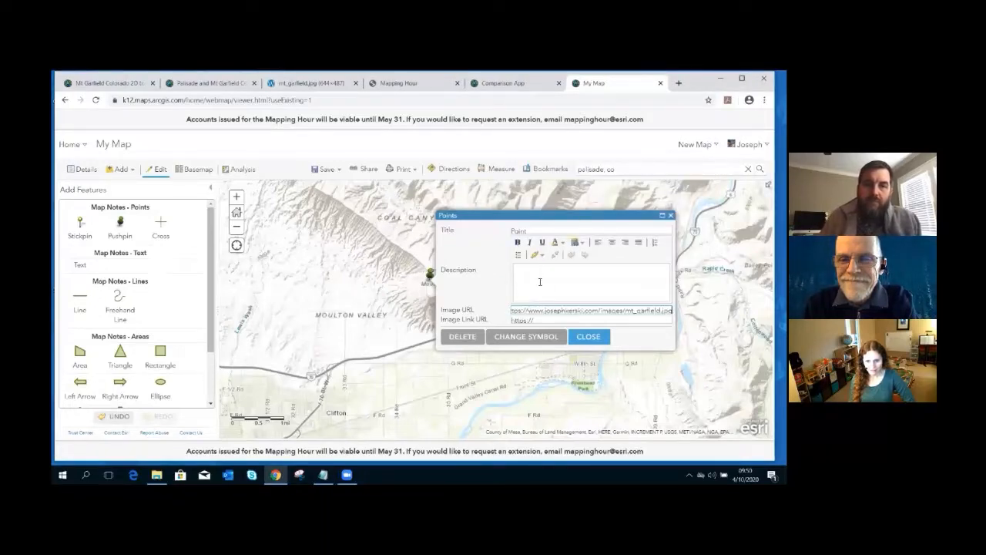
Title the pushpin "Mt Garfield" and close its attribute form.
double_click(522, 230)
text(m)
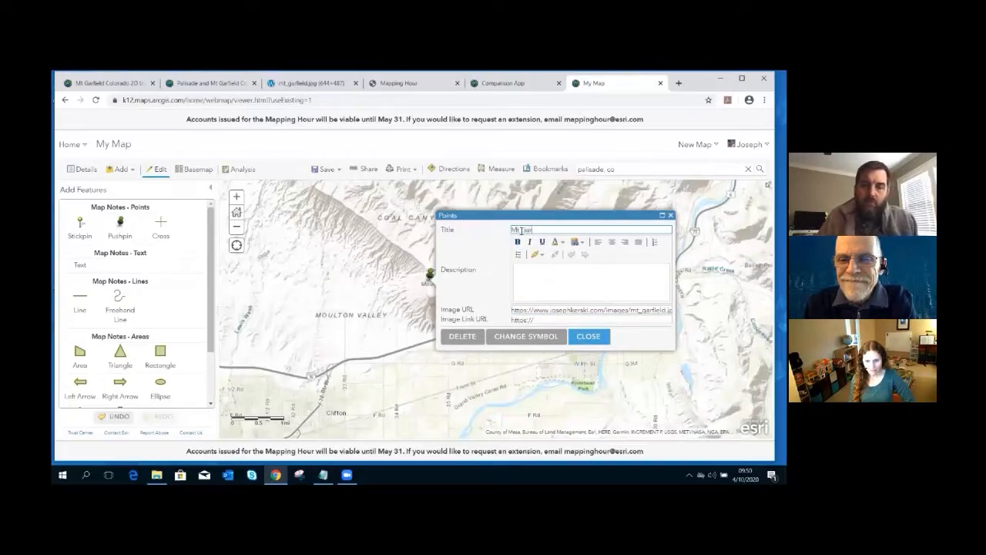
click(587, 336)
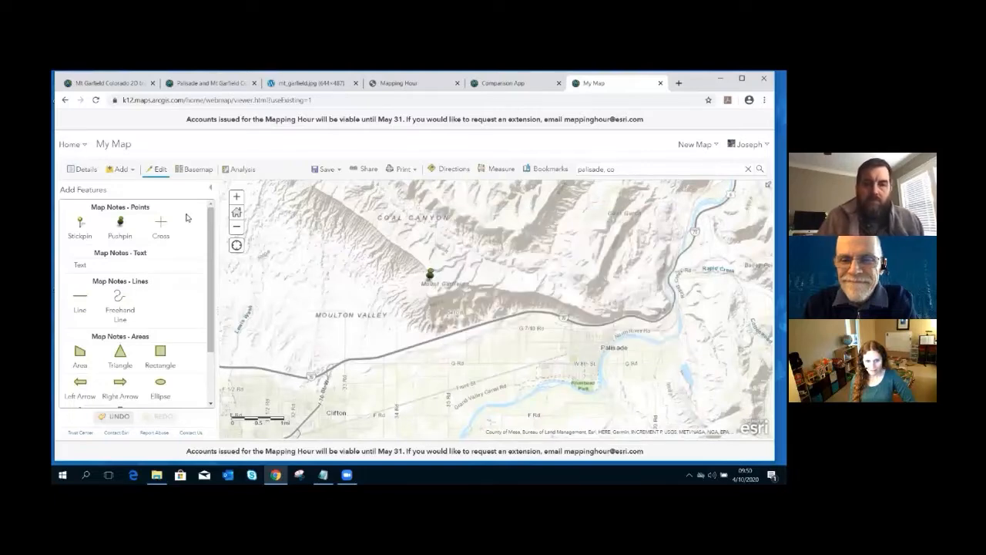
Leave edit mode and check the pushpin's pop-up on the map.
click(156, 169)
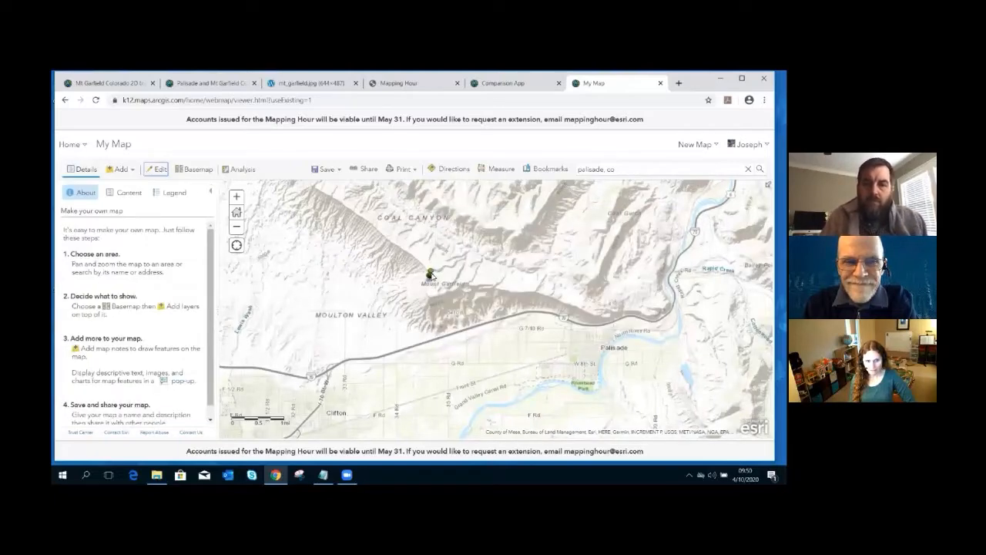
click(430, 275)
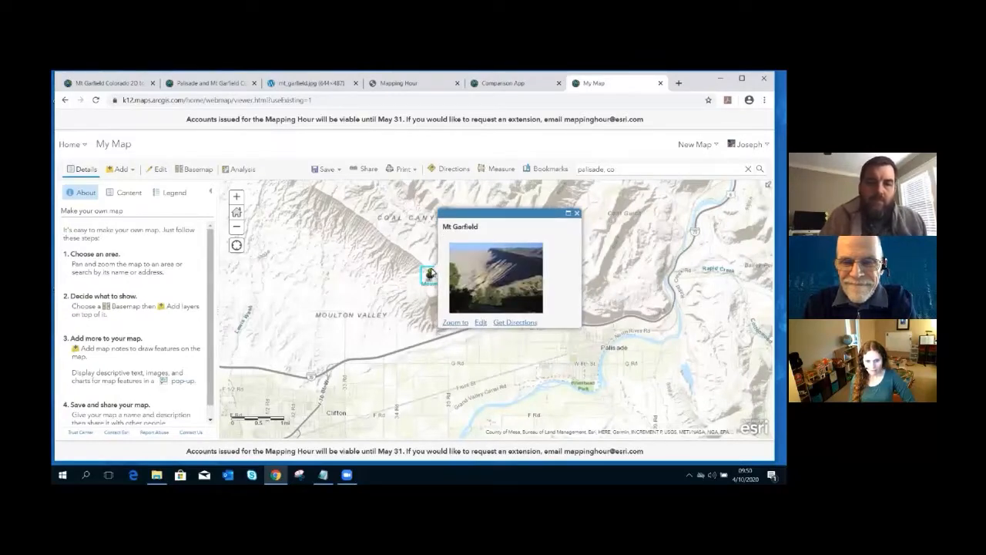
click(576, 213)
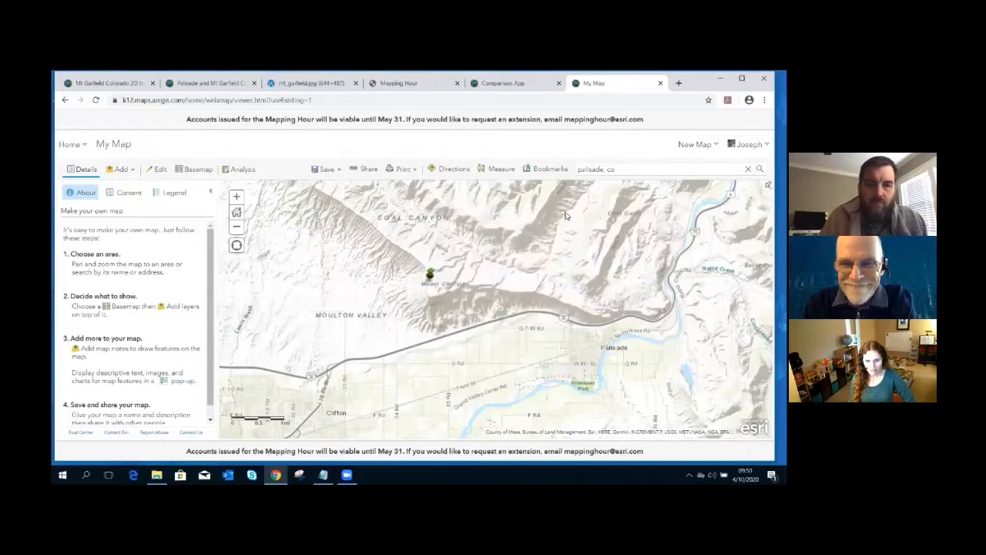
Start saving the map and title it "Mt Garfield Colorado 2D Map JJK", copying the text from the Notepad notes.
click(326, 169)
click(331, 187)
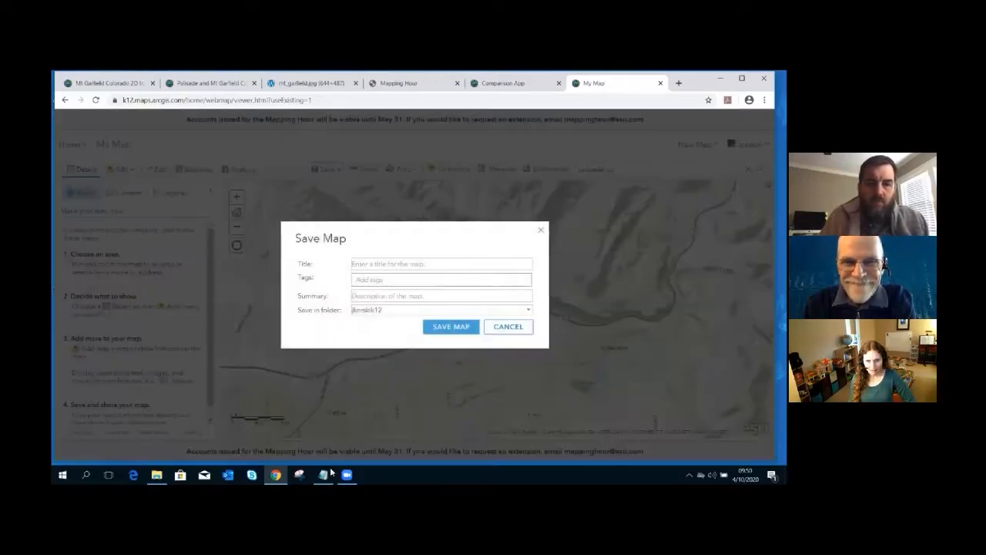
click(324, 474)
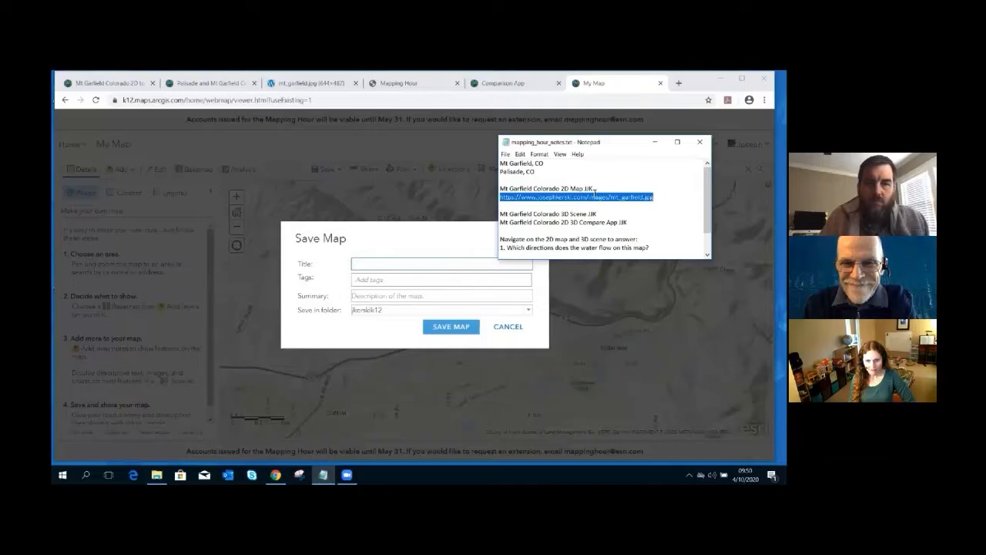
double_click(589, 188)
drag(560, 189, 498, 189)
key(ctrl+c)
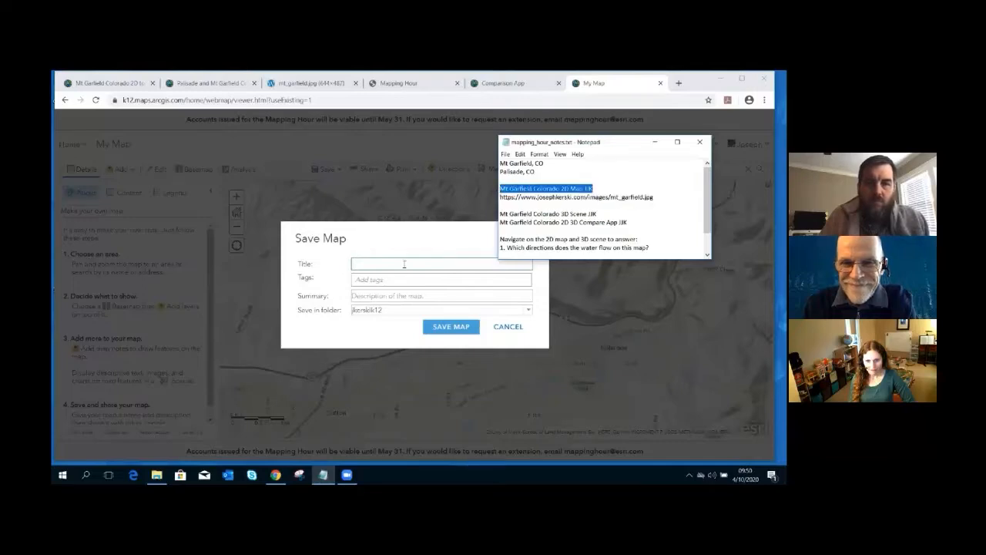
click(403, 264)
key(ctrl+v)
Use "Mt Garfield Colorado 2D Map JJK" as the map's tag and summary as well, and save the map.
click(418, 280)
key(ctrl+v)
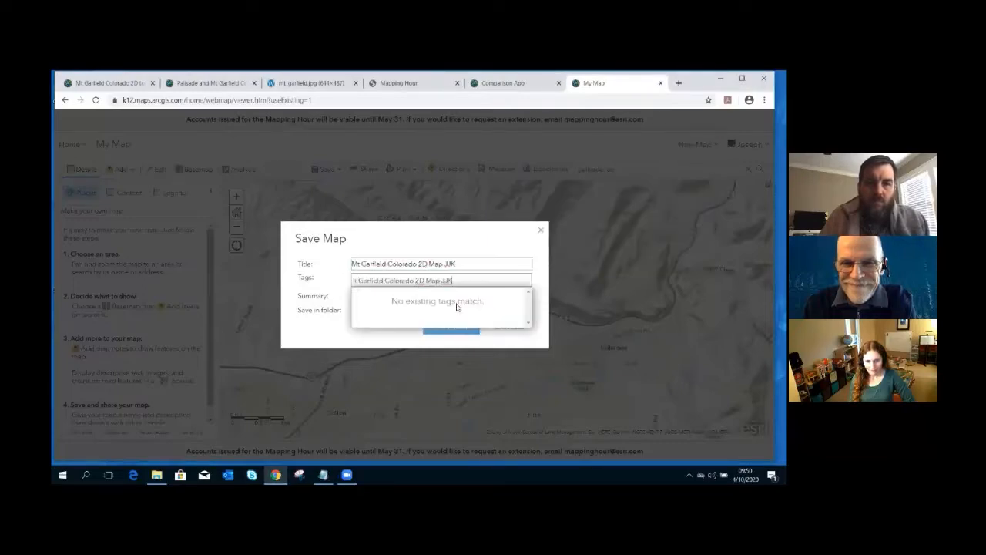
key(Return)
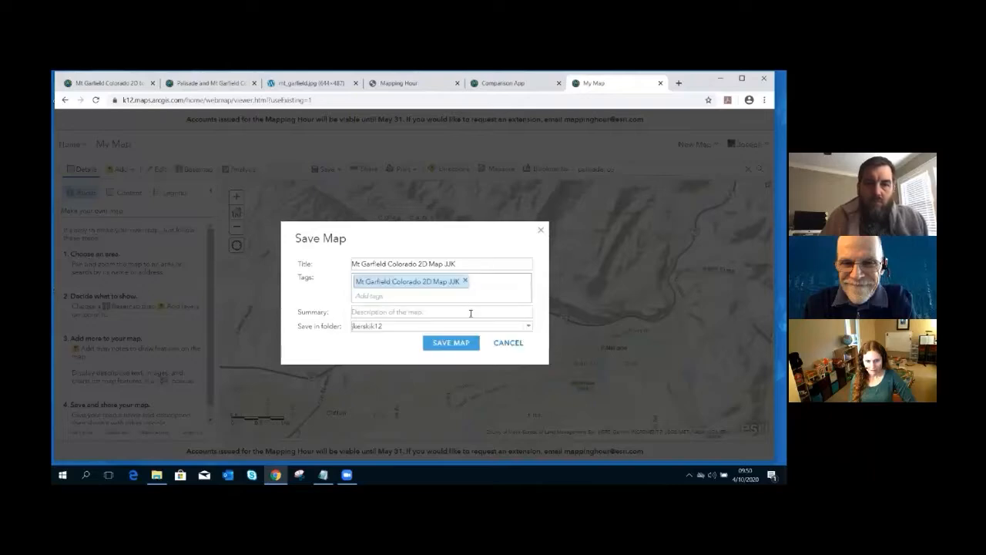
click(470, 312)
key(ctrl+v)
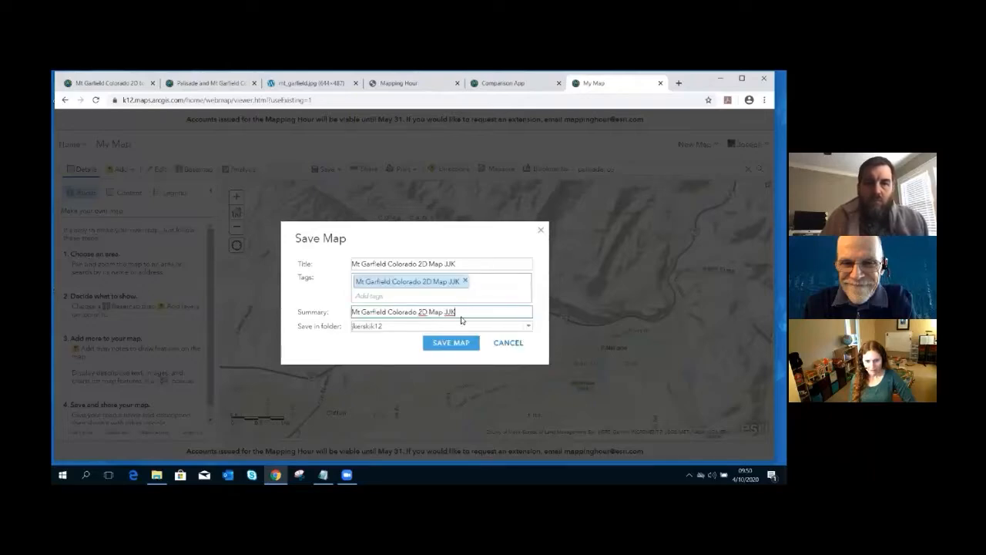
click(446, 343)
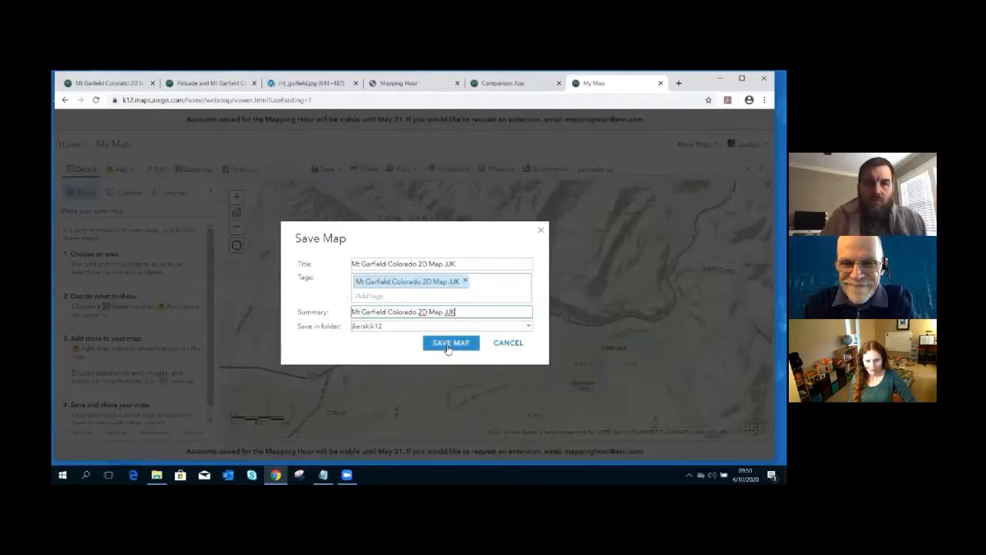
click(447, 345)
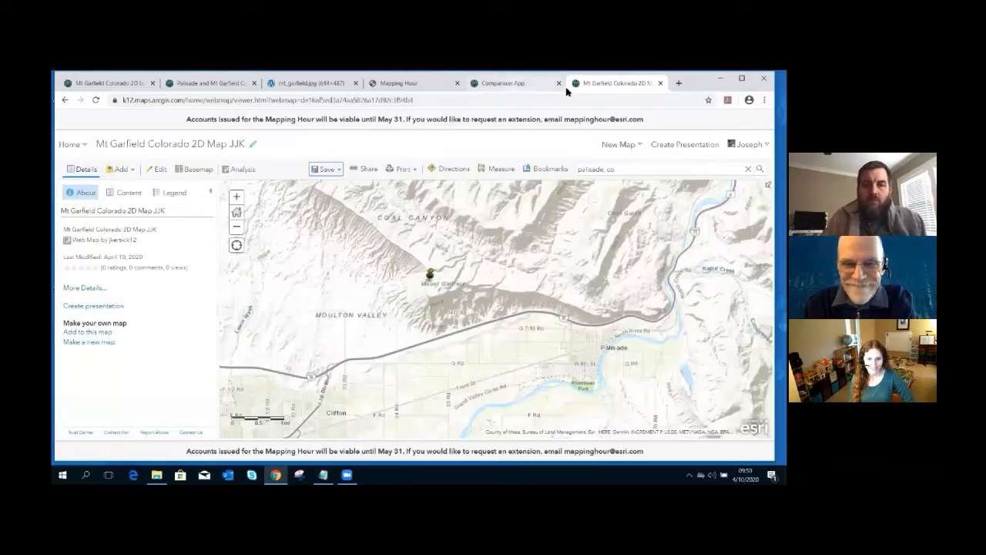
Go to My Content and share Mt Garfield Colorado 2D Map JJK with everyone (public).
click(65, 101)
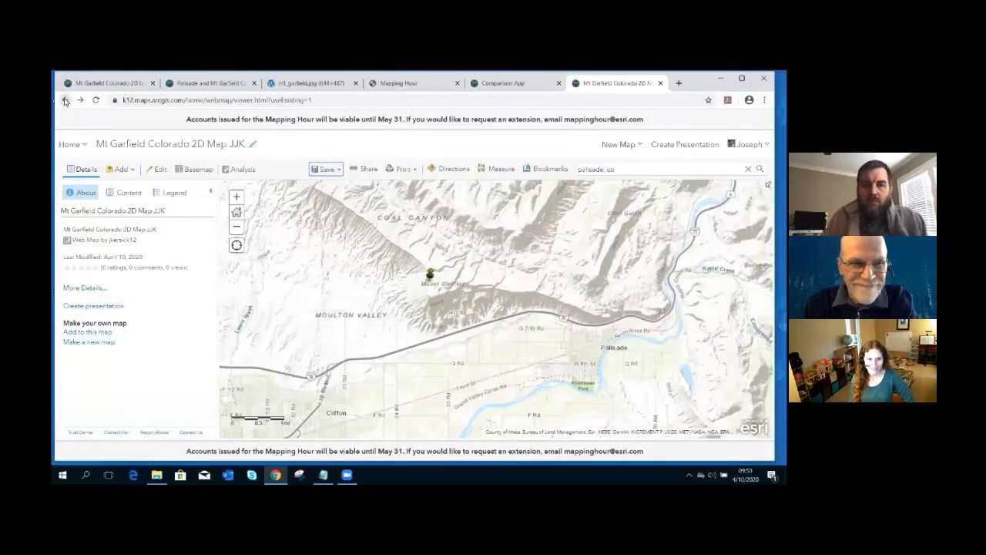
click(70, 145)
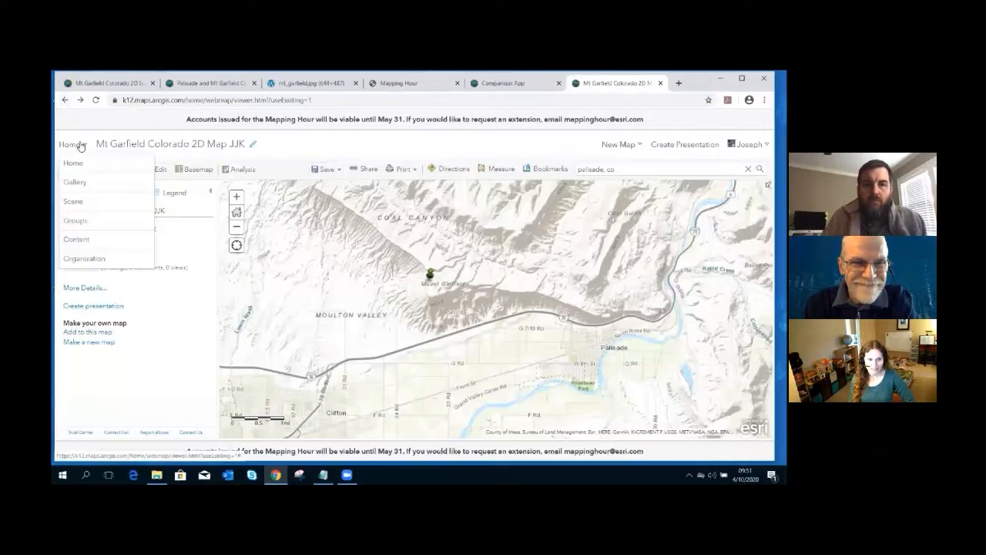
click(83, 239)
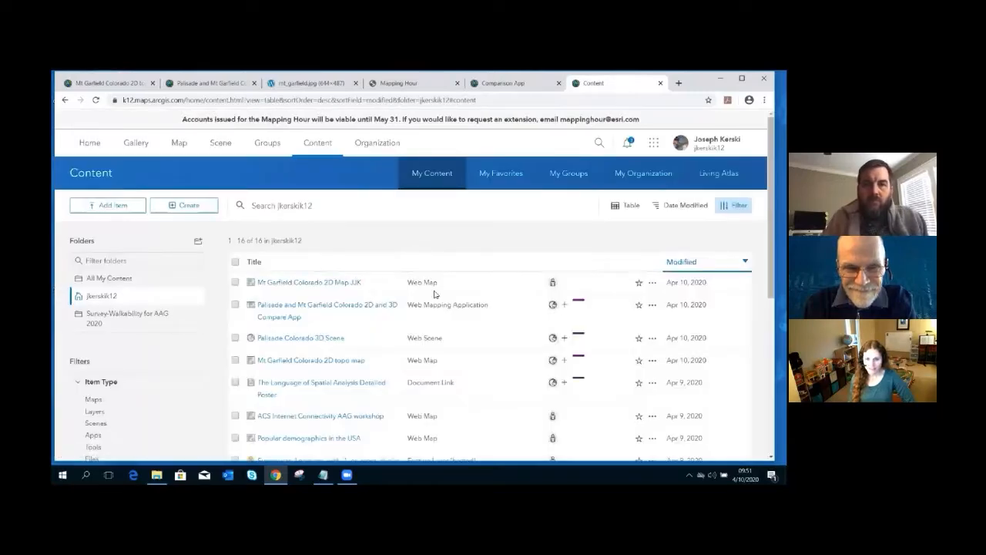
click(553, 284)
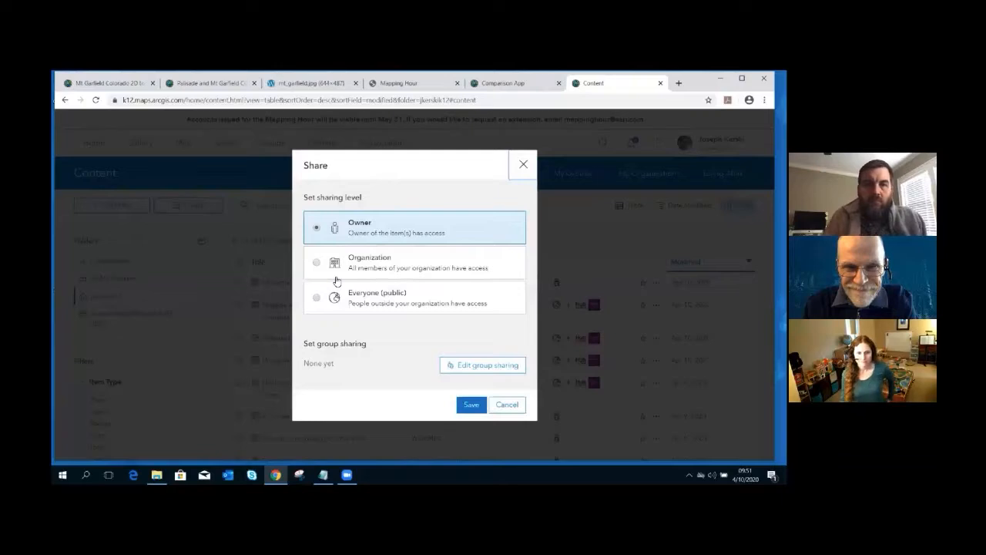
click(318, 299)
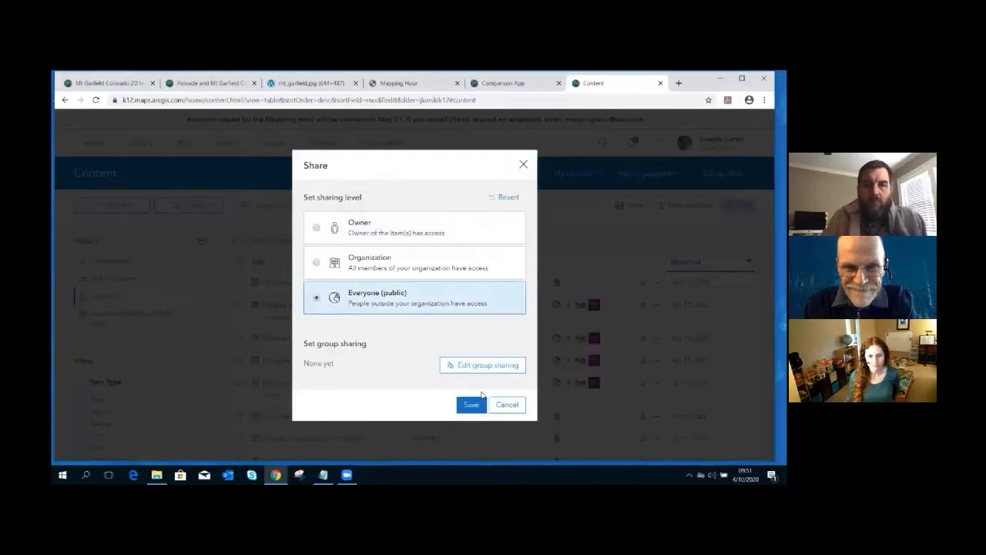
click(471, 405)
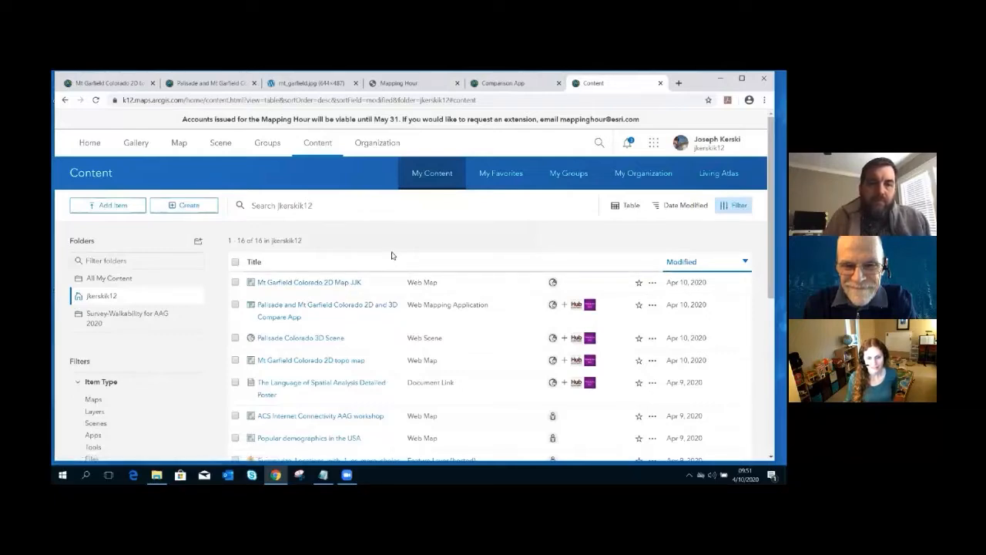
Create a new scene in Scene Viewer and go to "Palisade, co" with a place search.
click(220, 147)
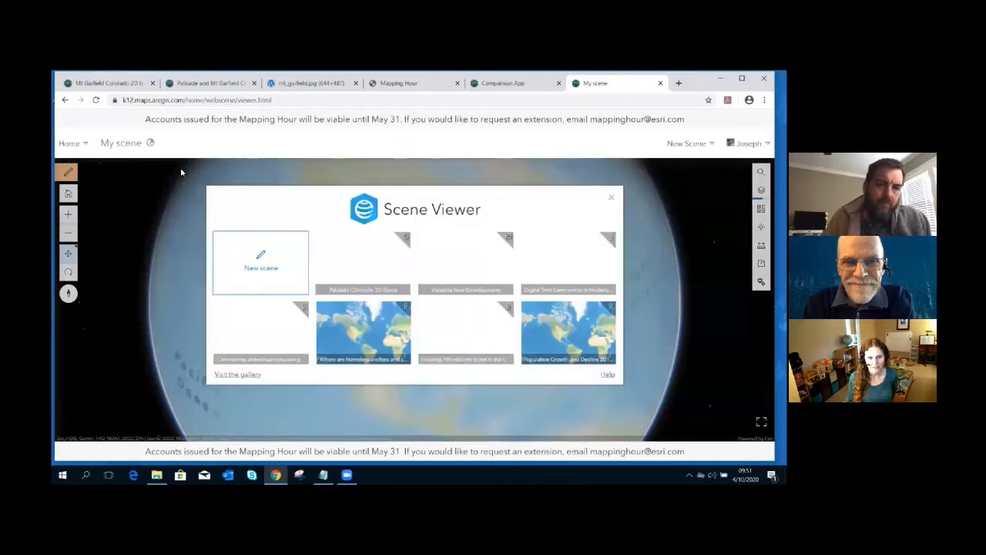
click(264, 258)
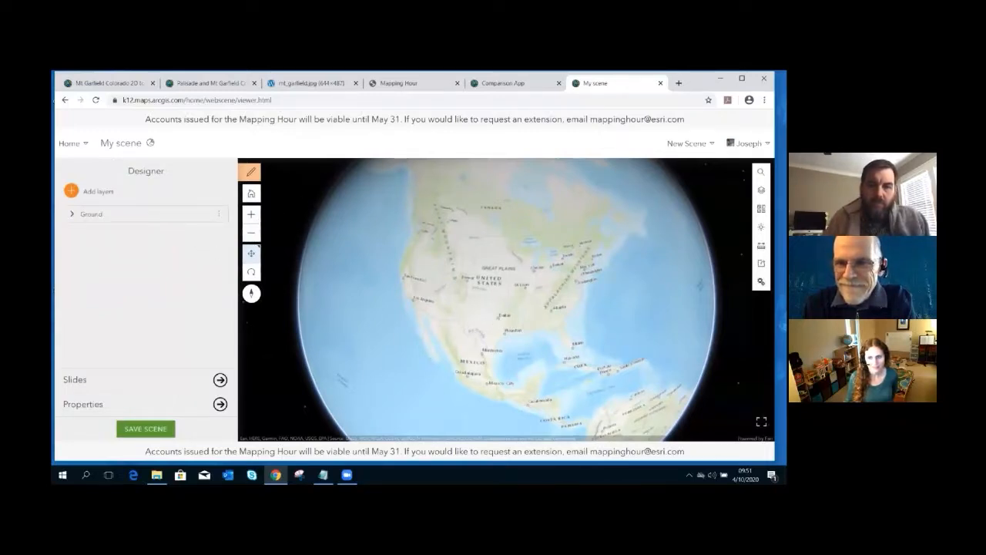
click(761, 172)
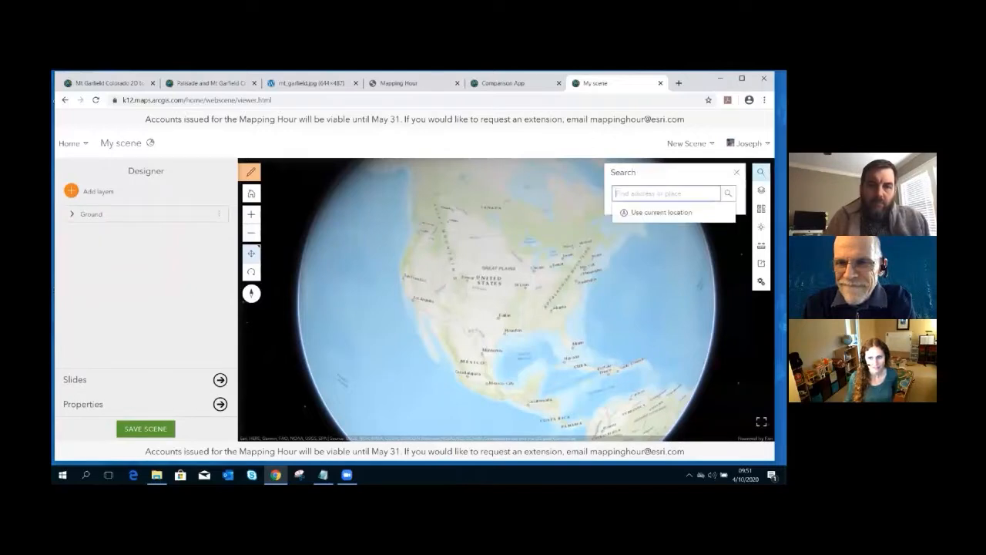
text(Palisa)
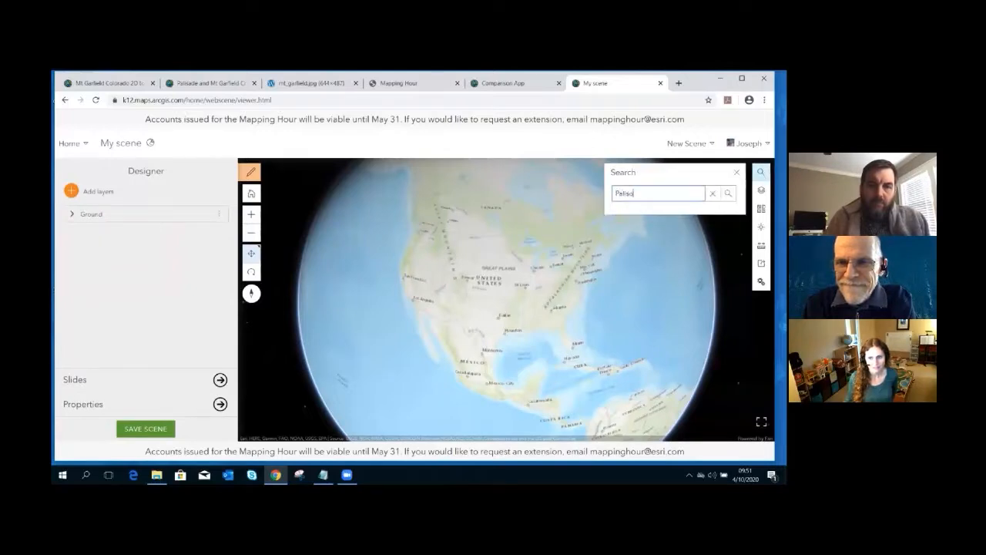
text(de, co)
key(Return)
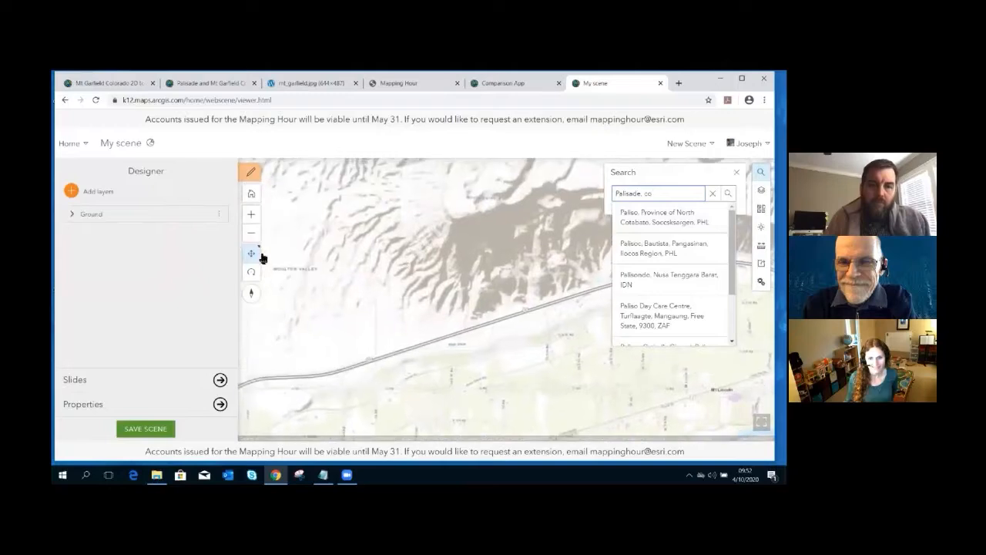
Rotate, tilt and zoom the scene to a close 3D view of Mt Garfield and its cliffs.
click(252, 271)
drag(436, 263, 509, 222)
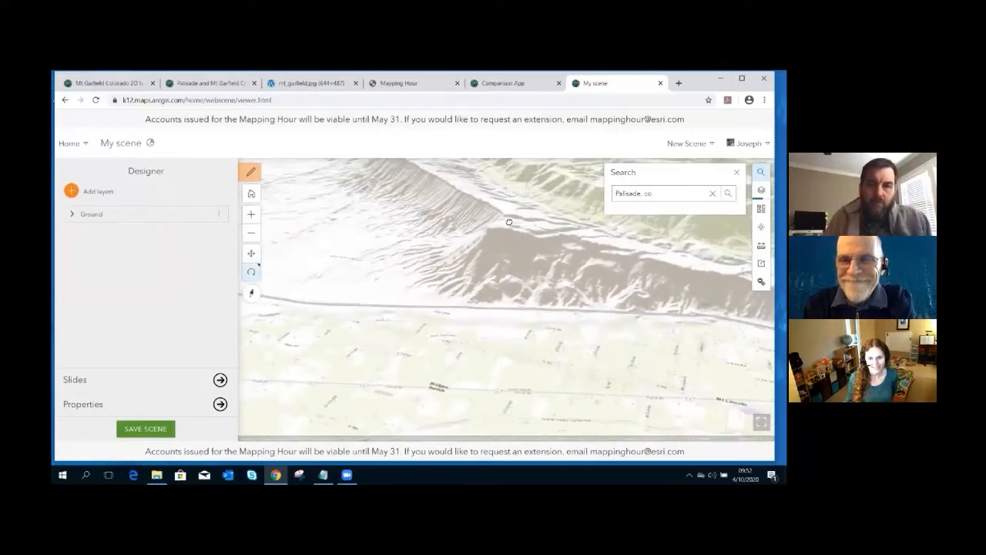
scroll(509, 222, up, 5)
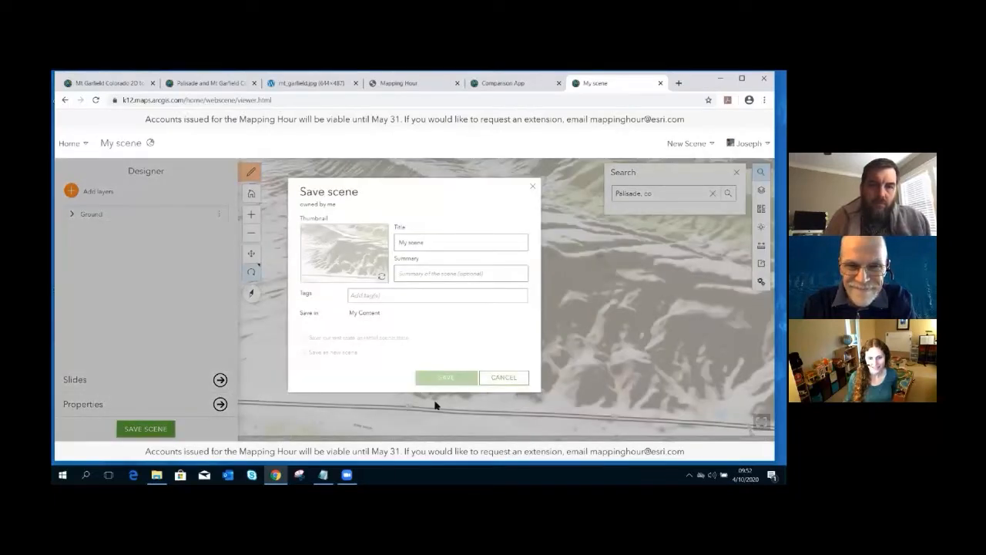
Start saving the scene and insert "Mt Garfield Colorado 3D Scene JJK", copied from the Notepad notes, into its title.
click(322, 476)
drag(603, 216, 494, 214)
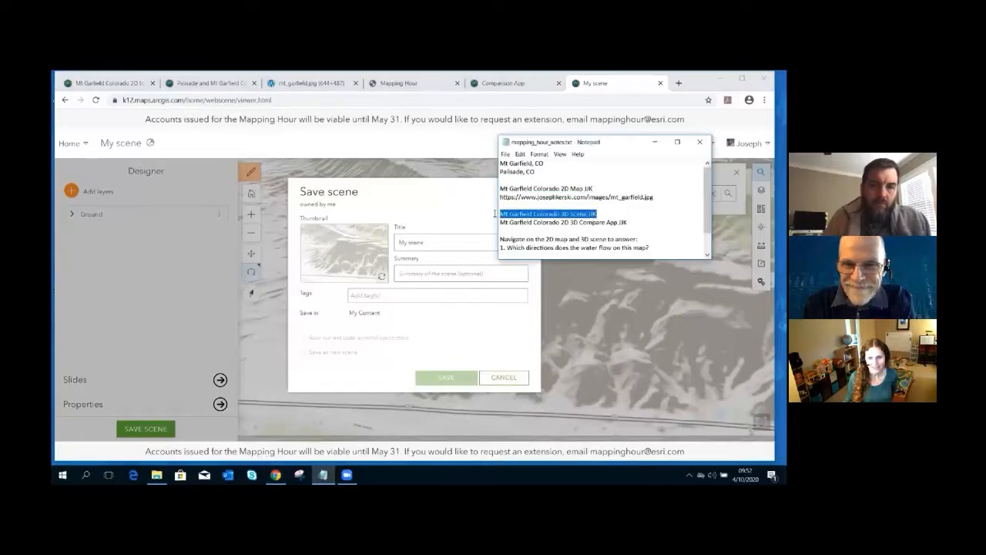
key(ctrl+c)
click(425, 242)
key(ctrl+v)
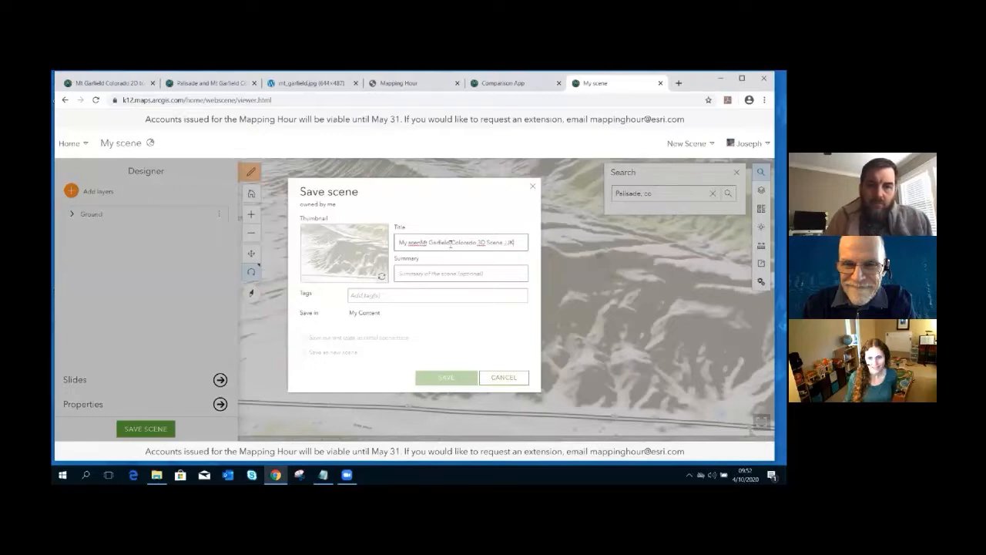
Use "Mt Garfield Colorado 3D Scene JJK" as the summary, add the tag "3D scene", and save the scene.
click(462, 273)
key(ctrl+v)
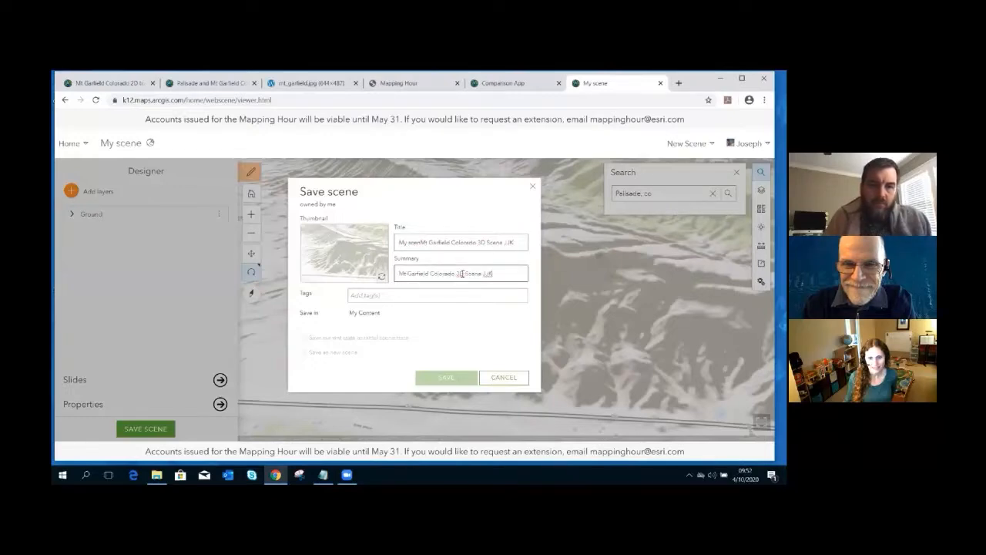
click(429, 295)
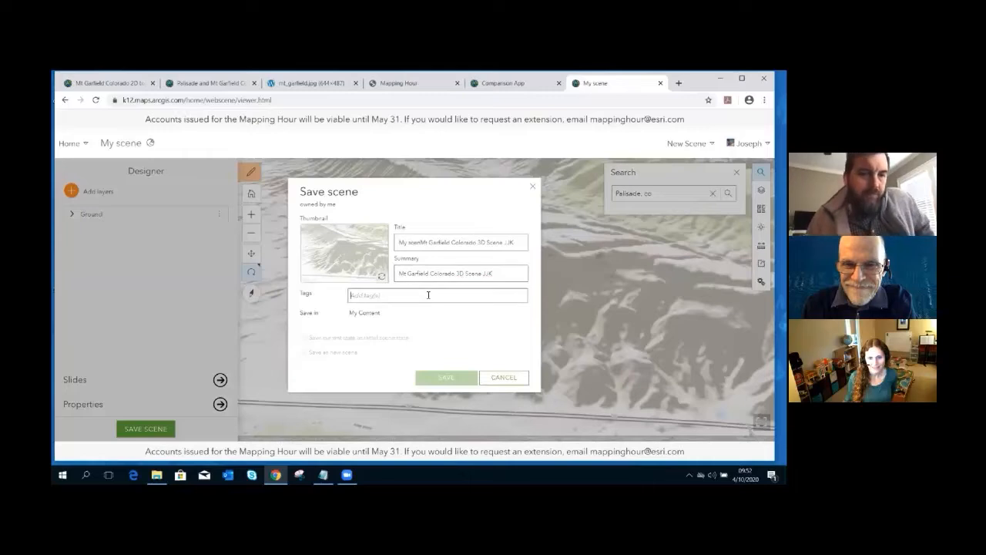
text(3D scene)
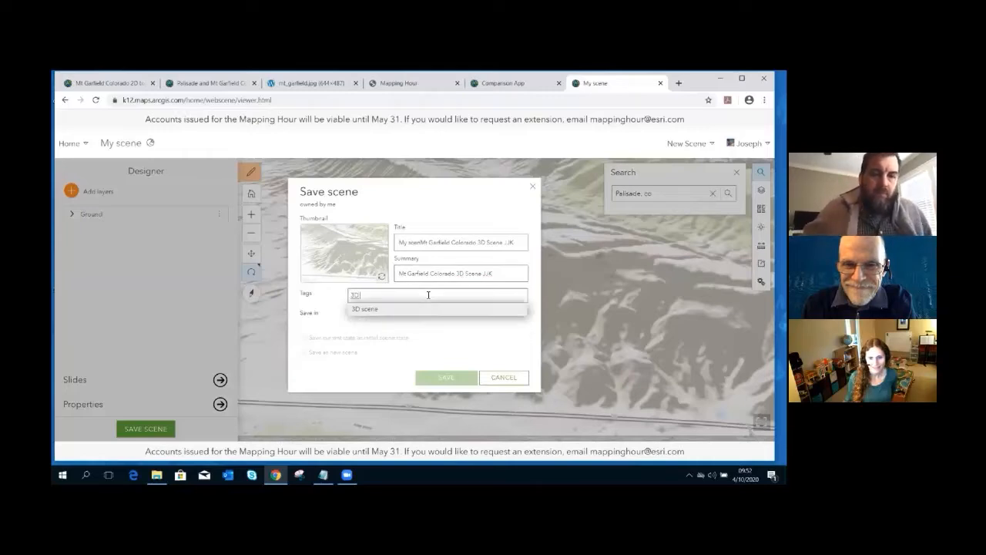
key(Return)
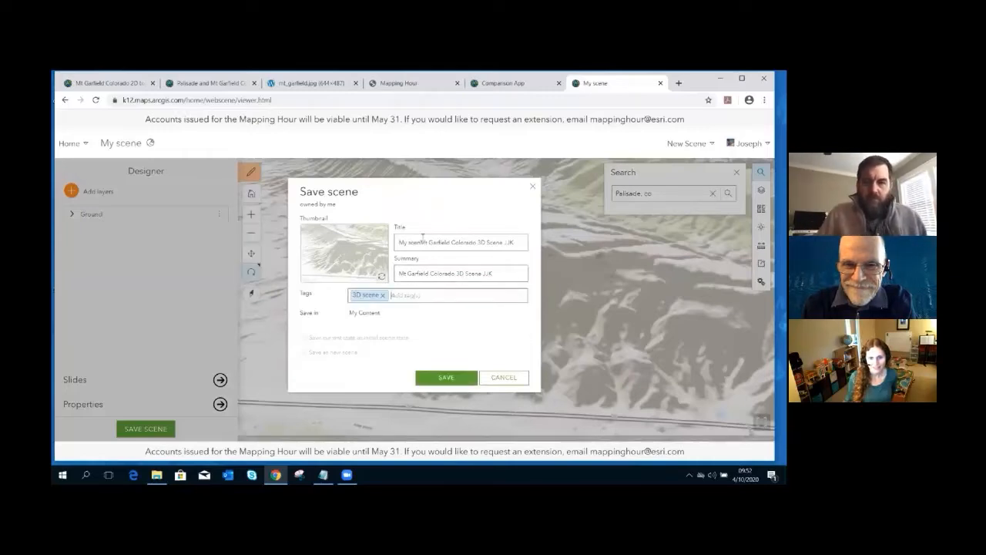
triple_click(416, 190)
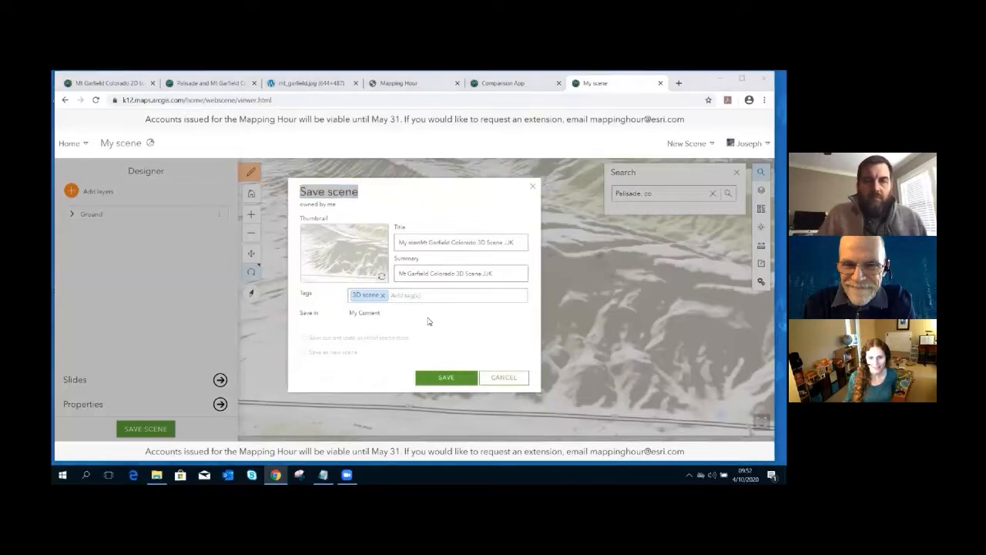
click(433, 379)
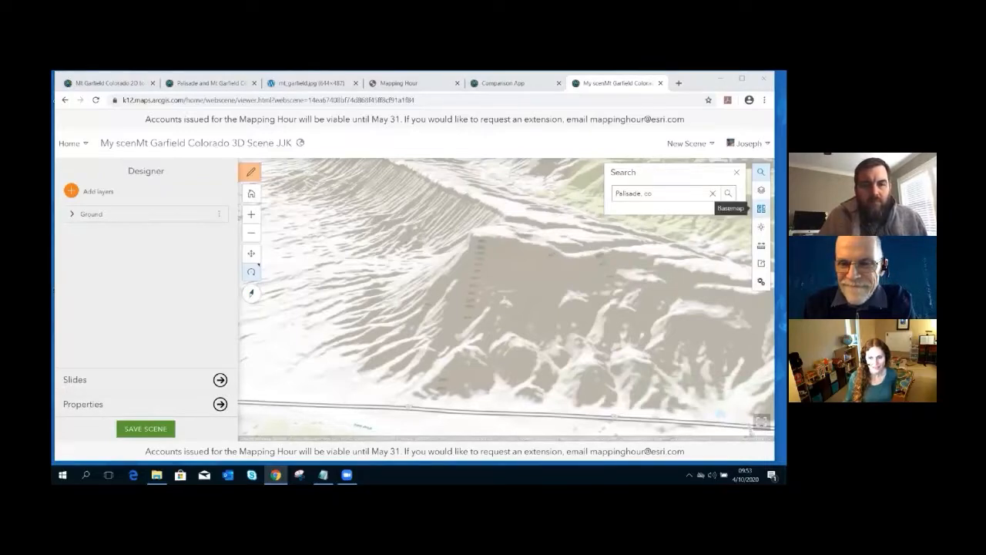
Change the scene's basemap to USA Topo Maps and save the scene with the current state as its initial state.
click(761, 208)
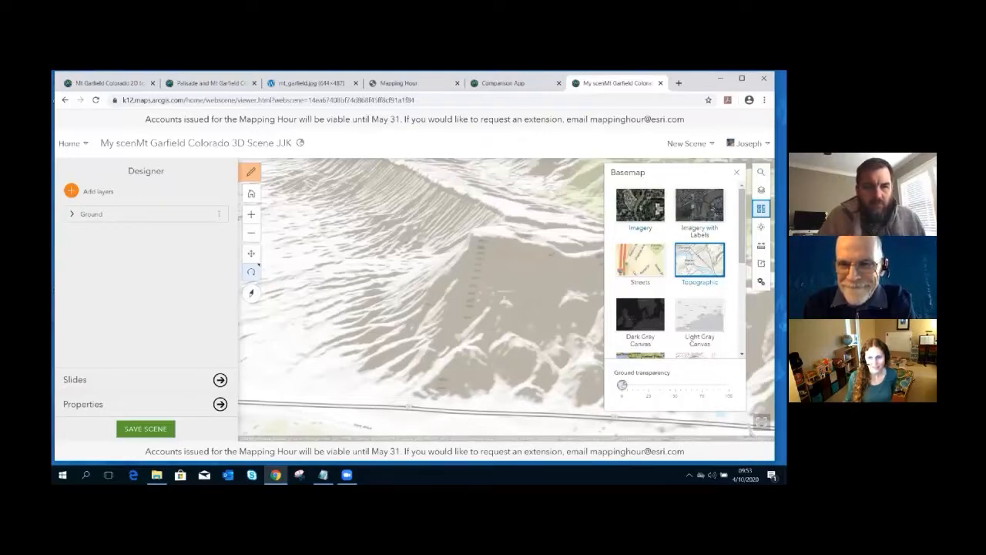
scroll(678, 265, down, 5)
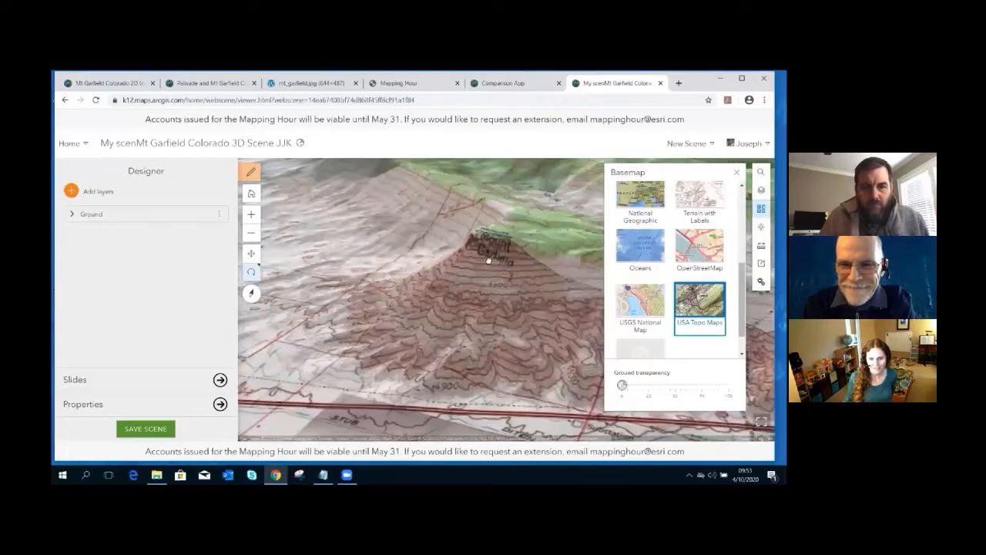
drag(495, 269, 517, 283)
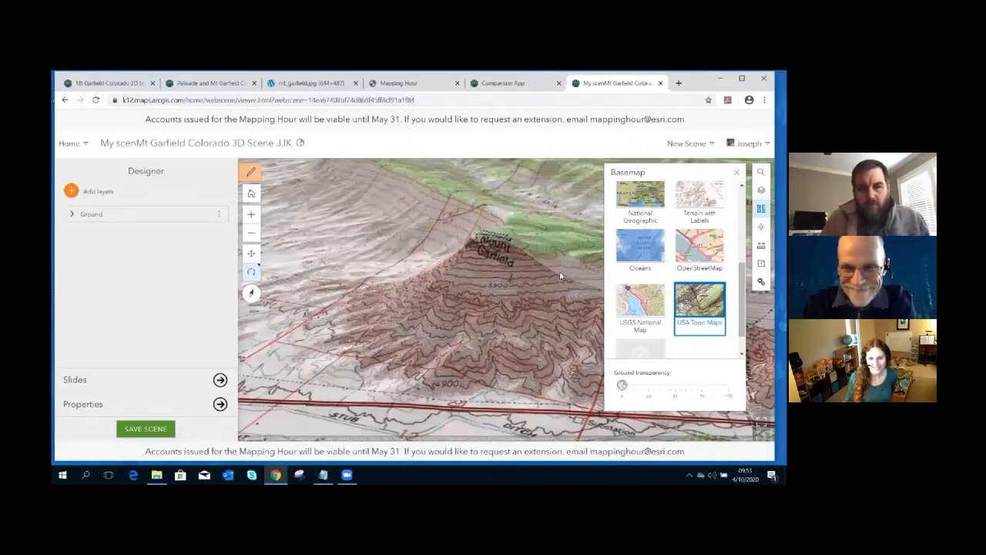
drag(555, 275, 510, 252)
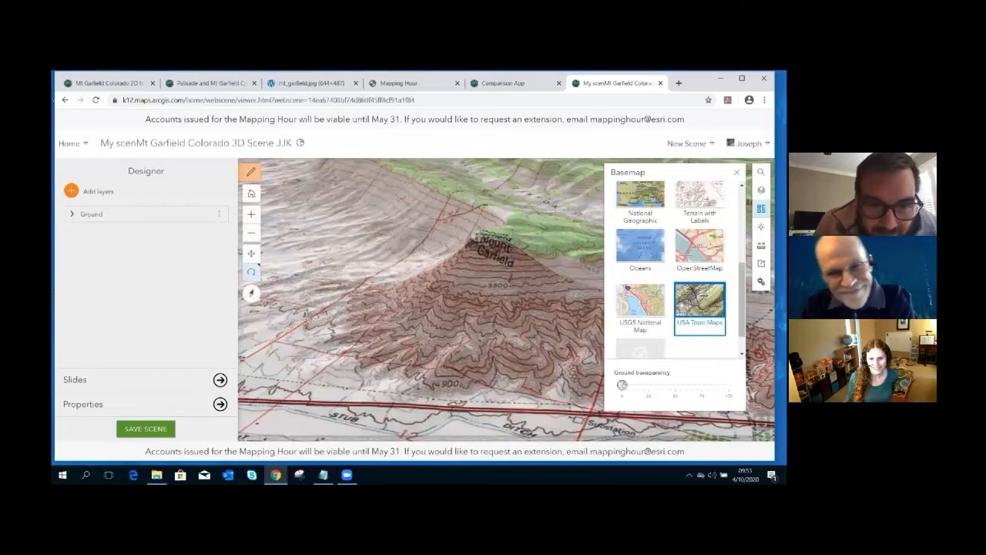
click(736, 173)
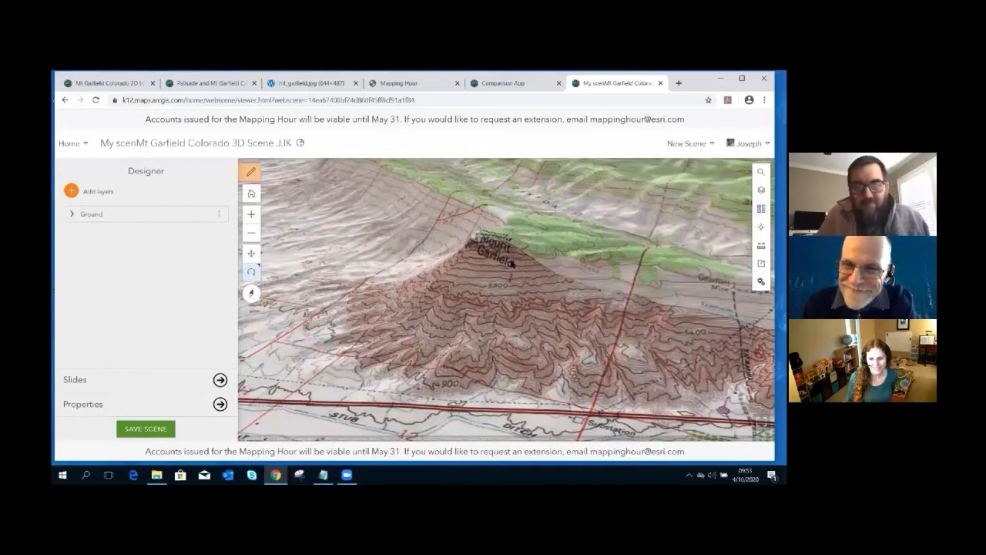
click(154, 428)
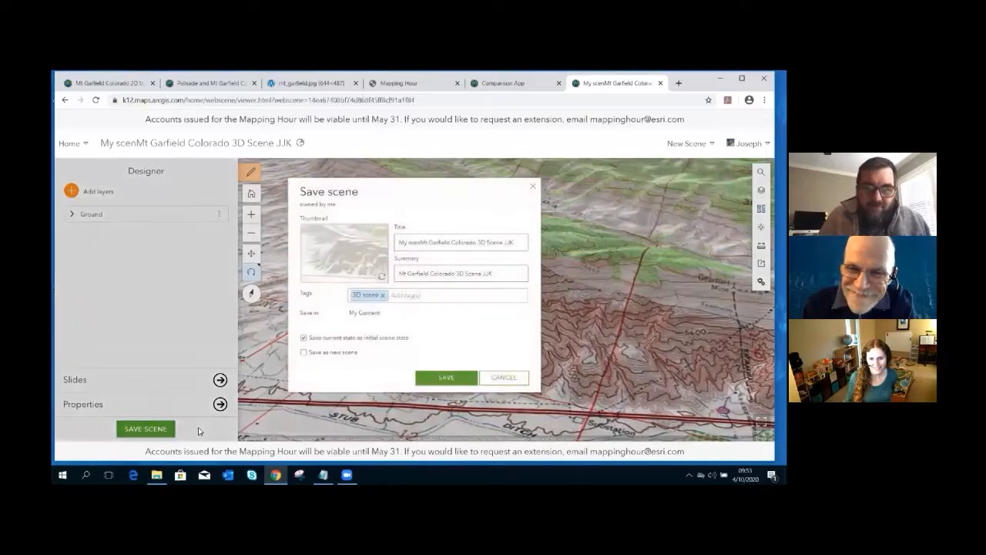
click(447, 378)
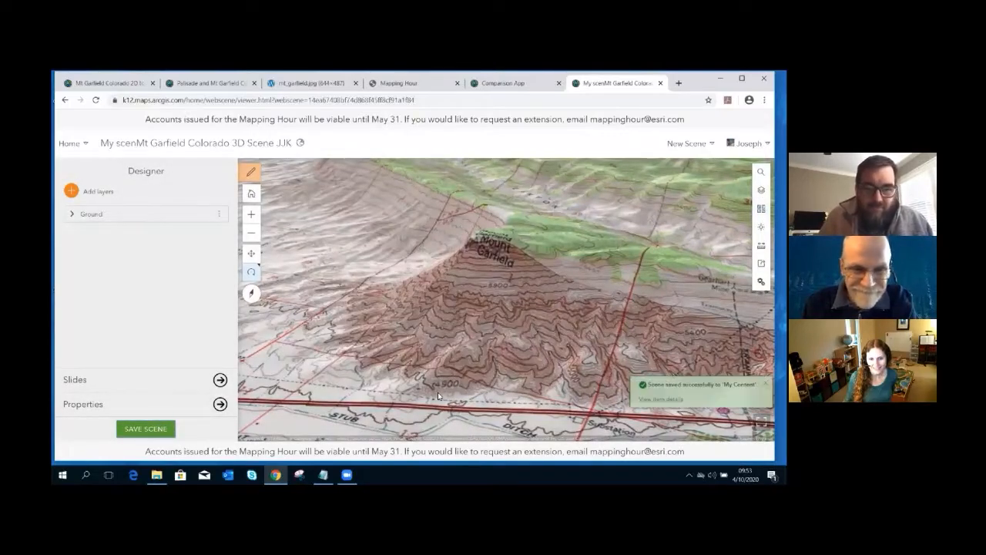
Capture the current topographic view of Mt Garfield as a slide named "Topo".
click(88, 385)
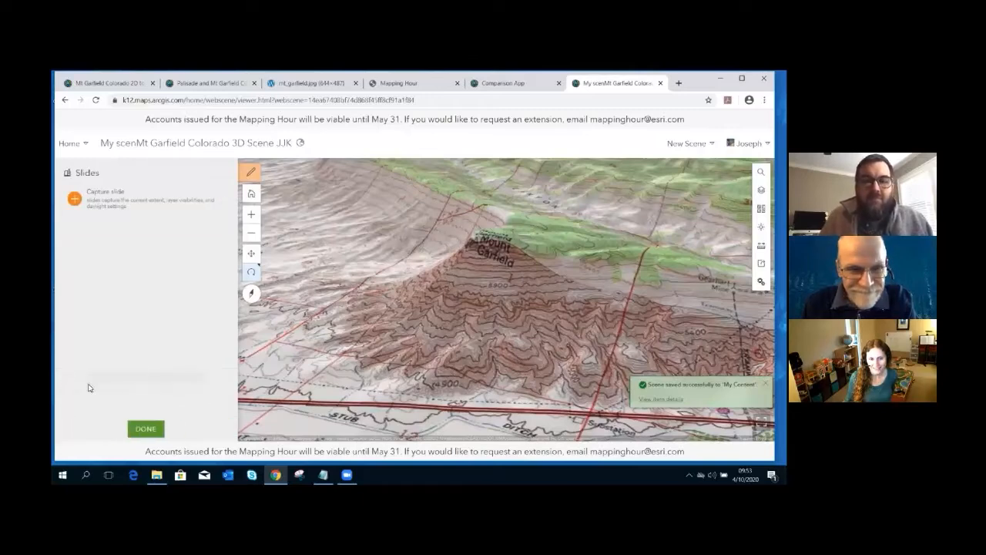
click(72, 201)
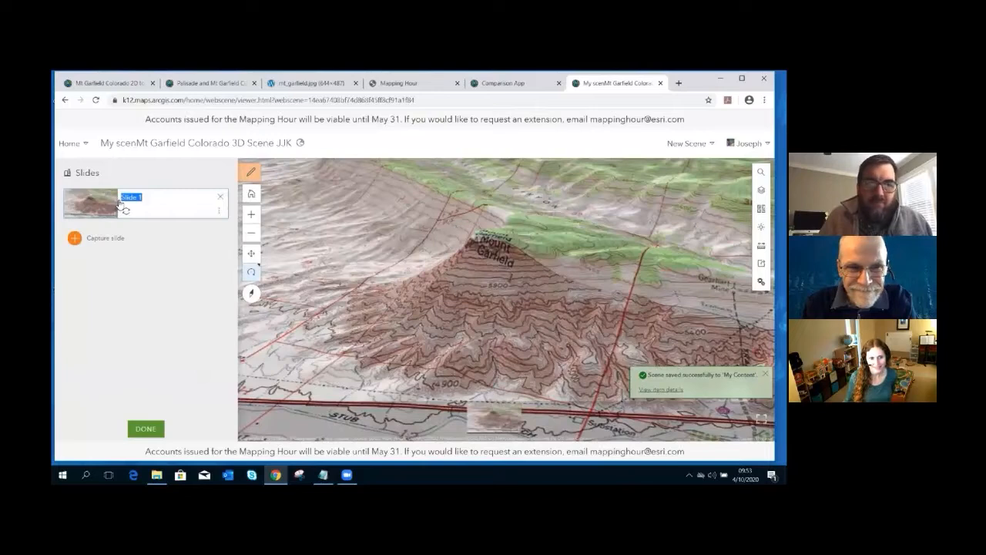
text(Top)
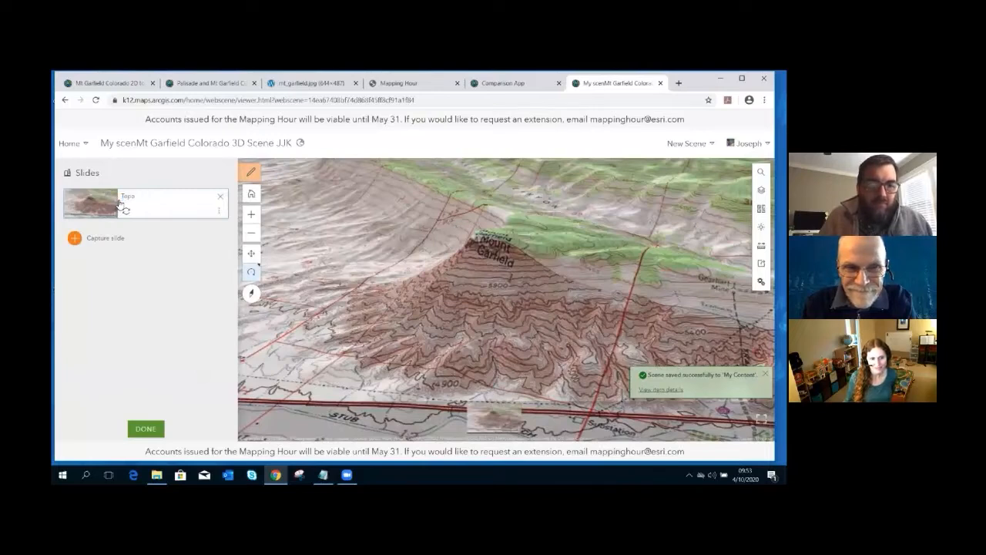
text(o)
click(146, 428)
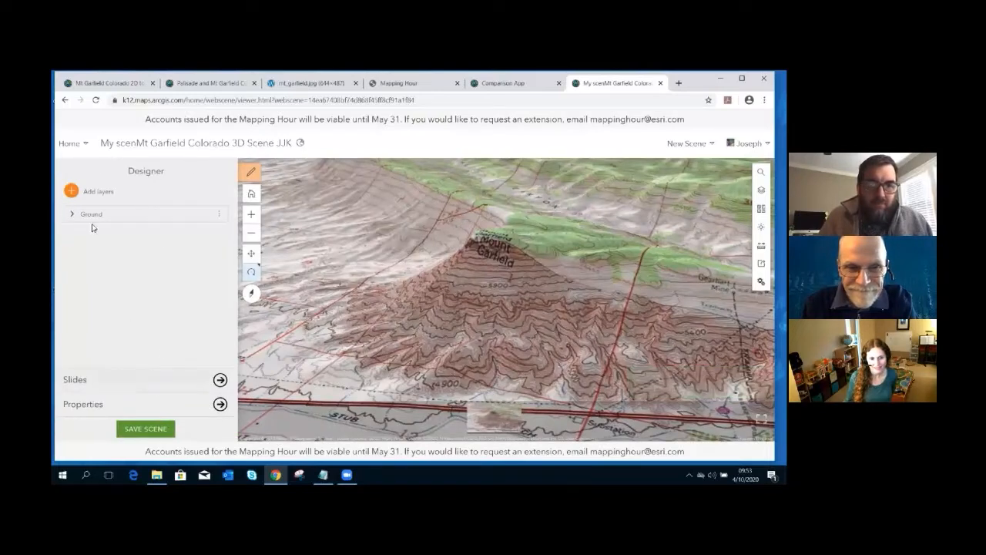
Return to the slides and set up a closer view of Mt Garfield's summit on the Imagery basemap.
click(115, 385)
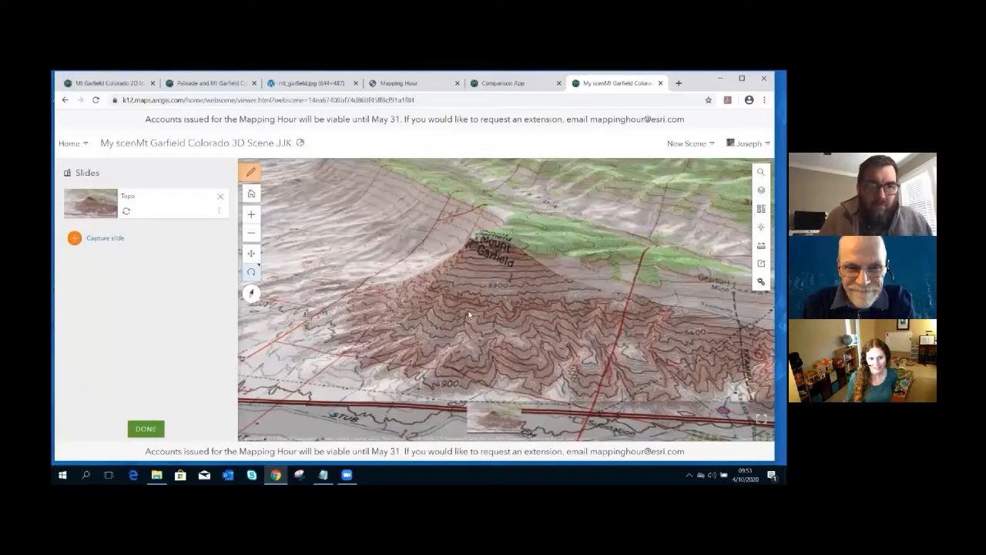
drag(463, 319, 493, 306)
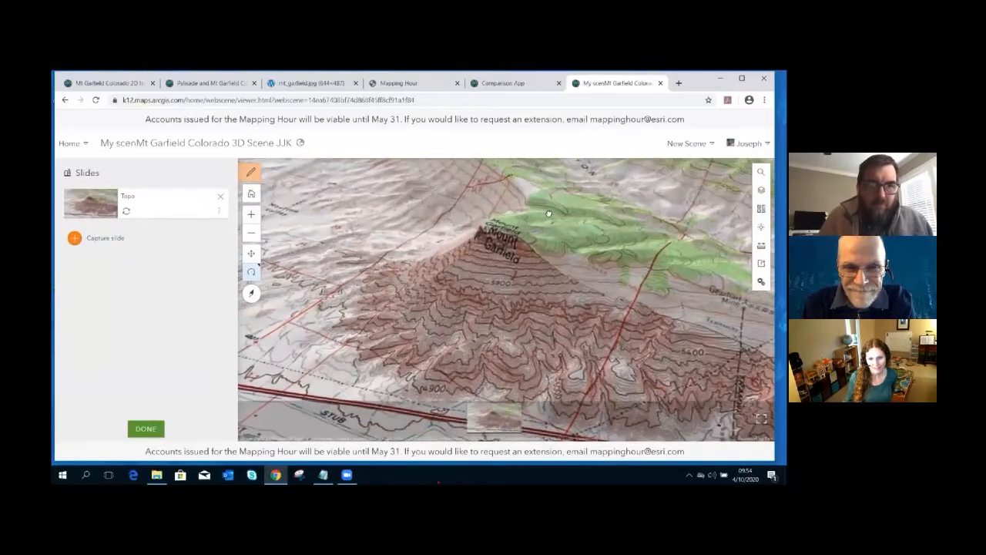
scroll(524, 313, up, 3)
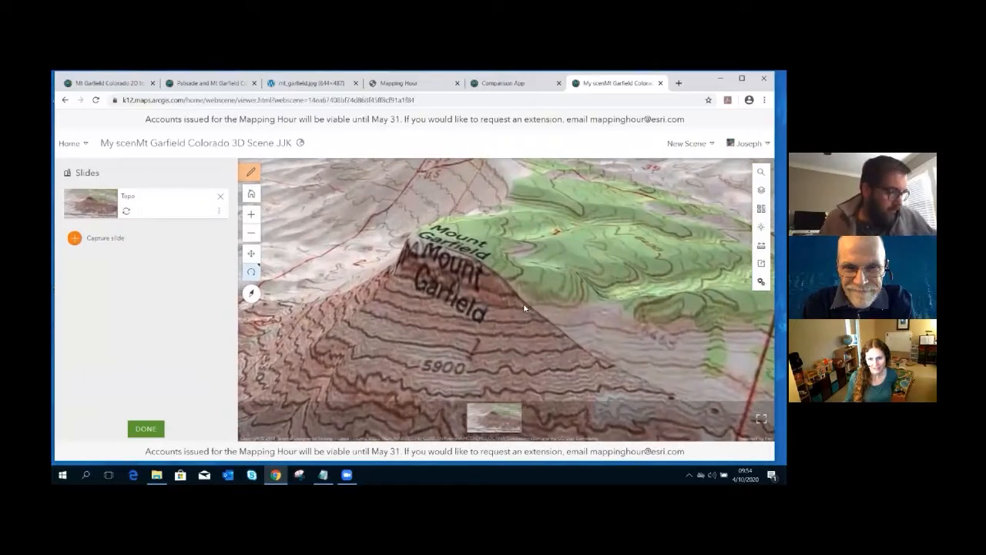
drag(527, 316, 506, 320)
click(761, 208)
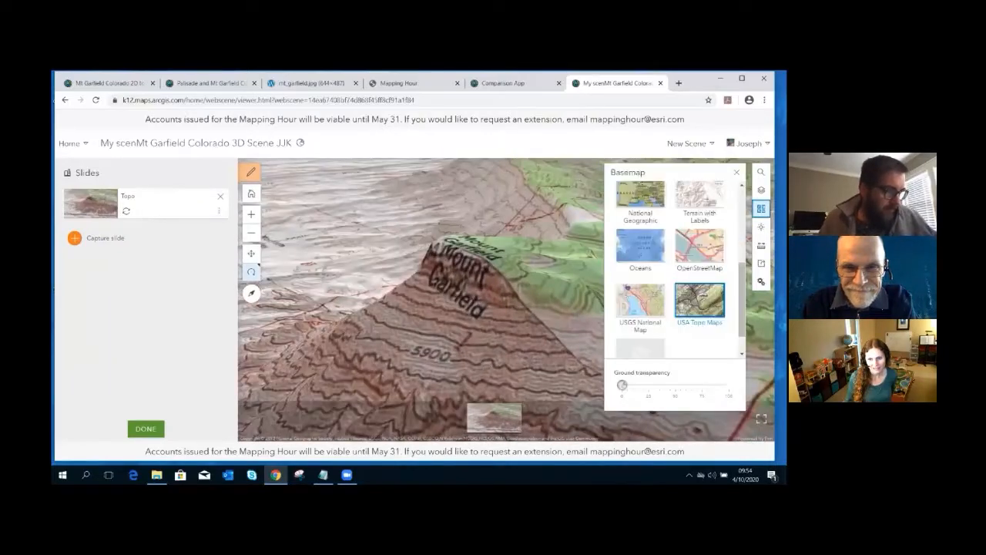
scroll(670, 270, up, 5)
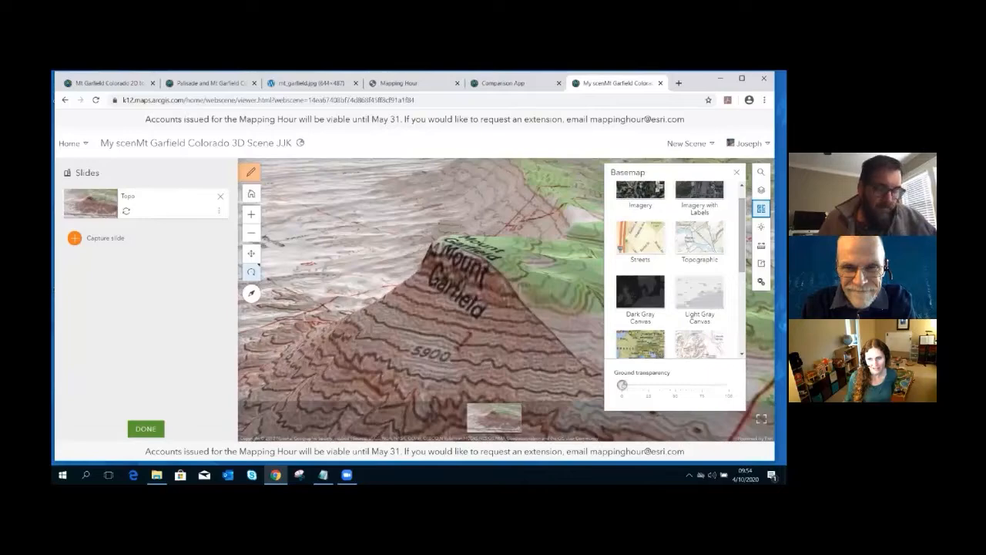
click(640, 197)
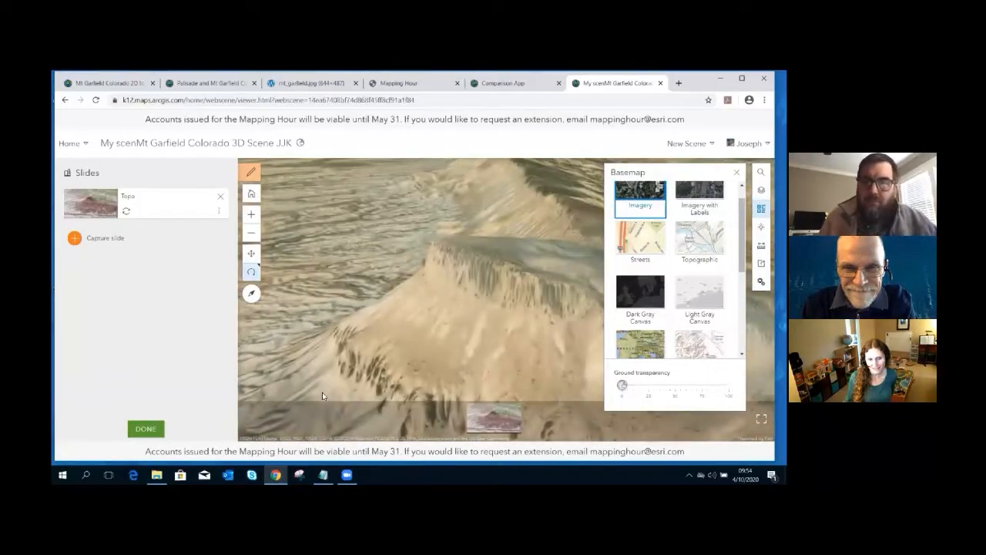
Capture the view as a second slide named "Imagery" and finish editing the slides.
click(105, 238)
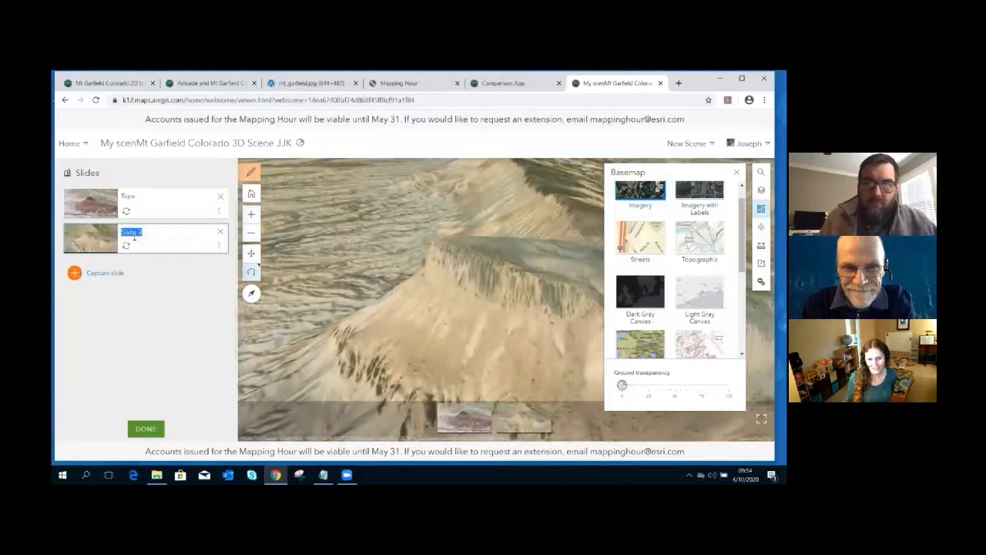
text(Imagery)
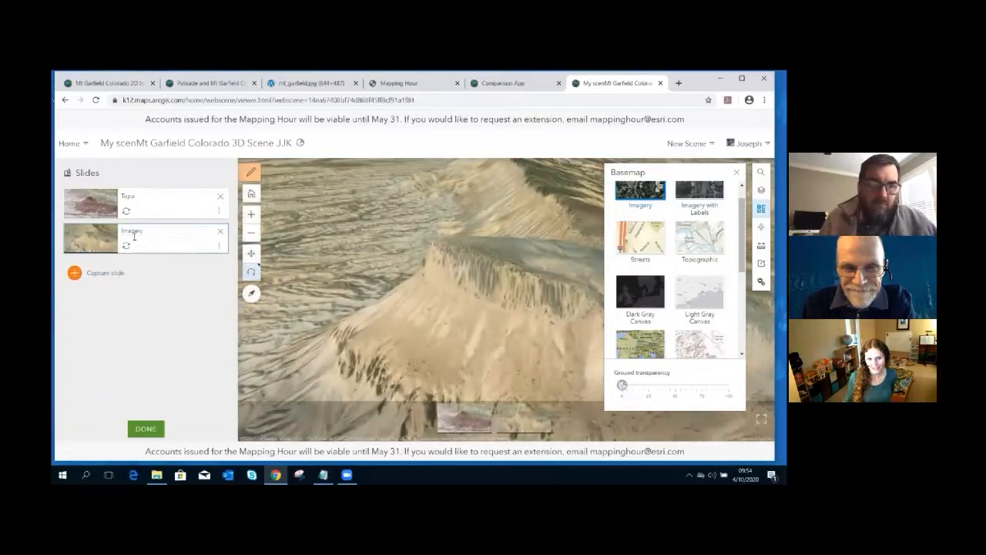
click(148, 428)
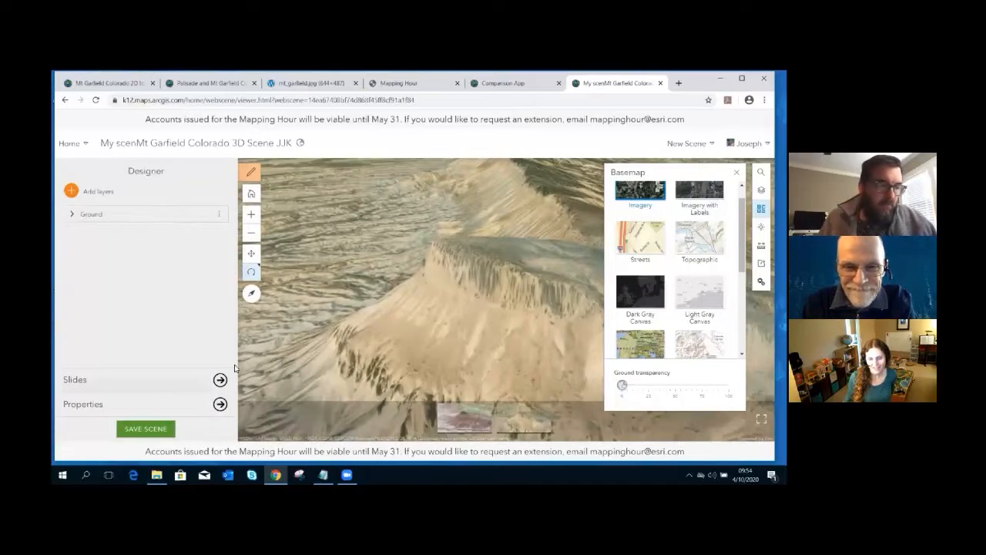
Save the scene with the current state as its initial state and compare its view with the mt_garfield.jpg photo.
click(147, 430)
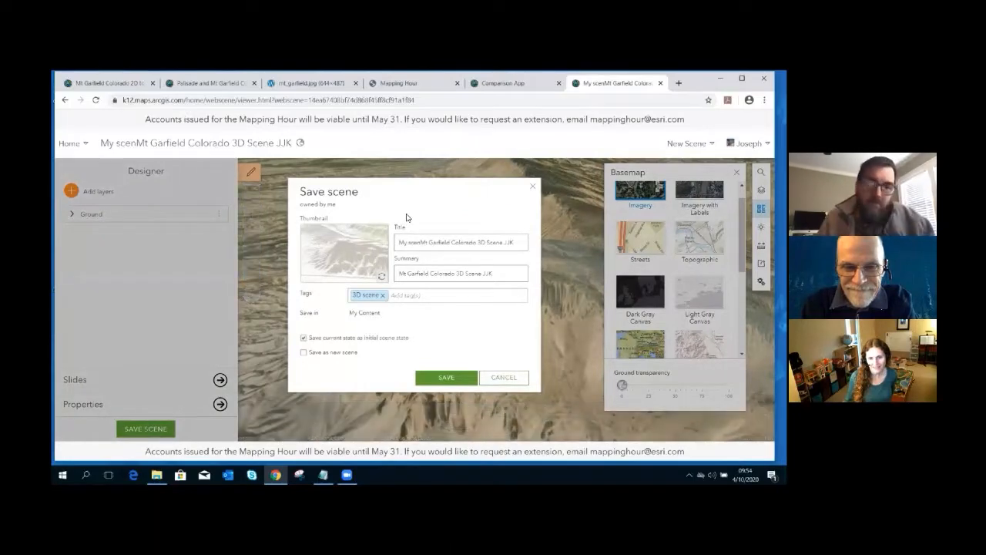
click(447, 376)
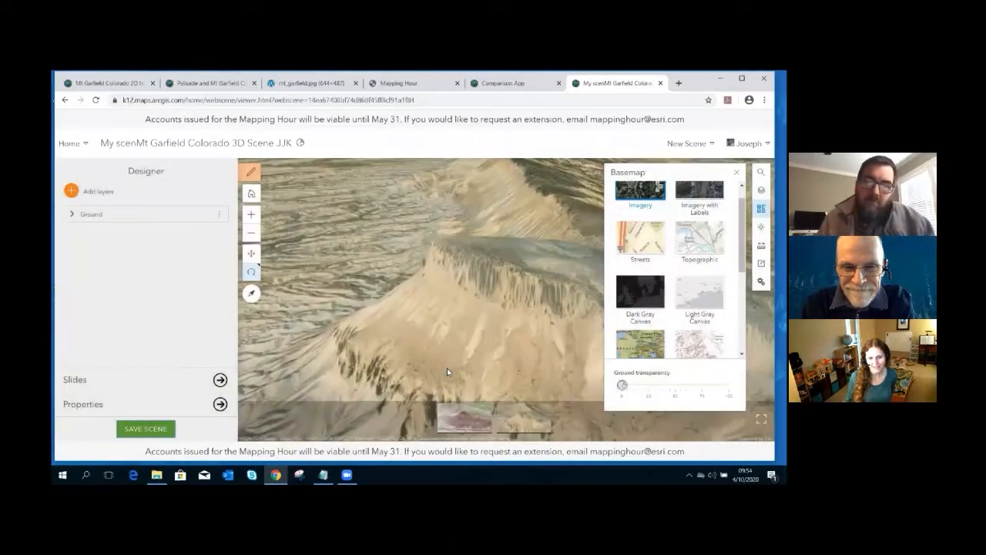
drag(489, 207, 517, 209)
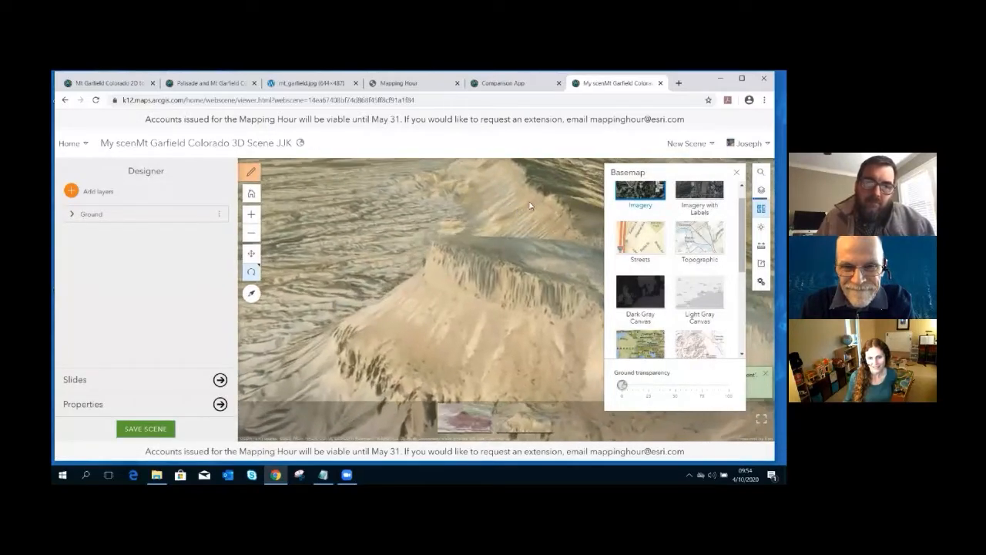
click(336, 87)
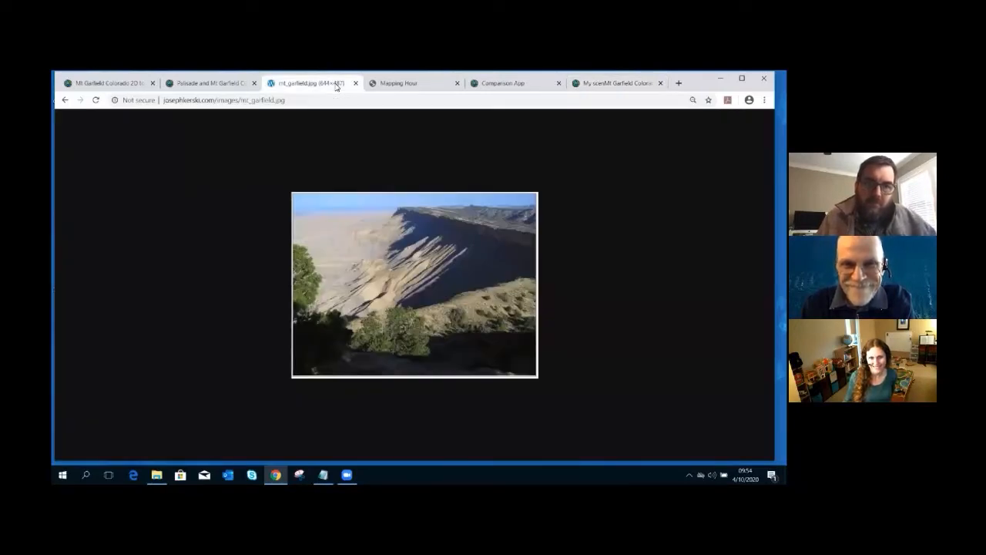
click(599, 85)
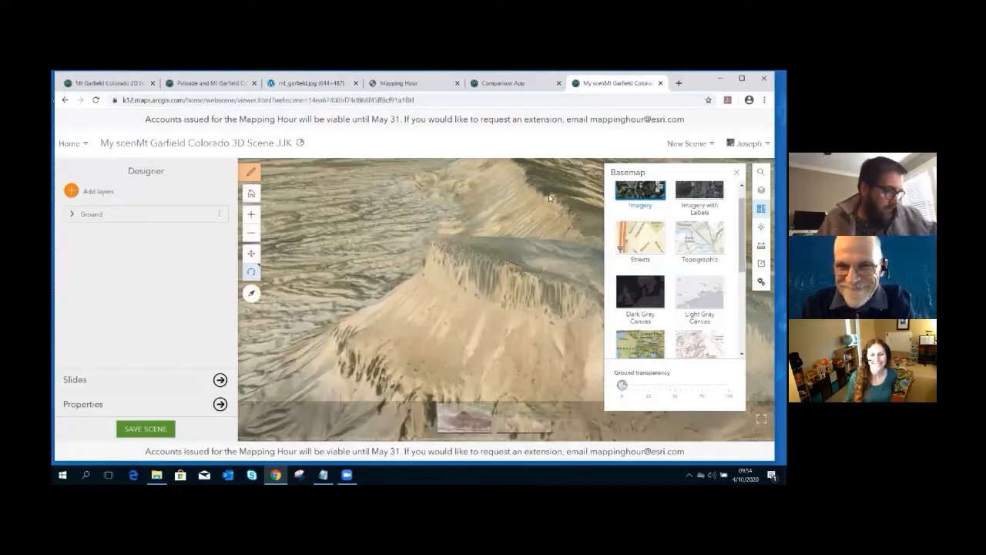
Go to the content list and share the Mt Garfield Colorado 3D scene with everyone (public).
mouse_move(402, 168)
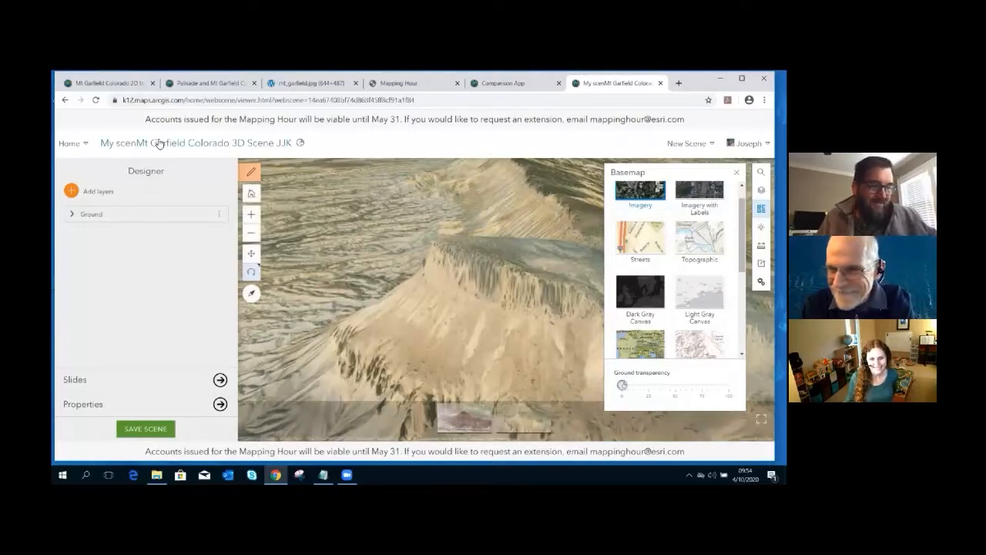
click(83, 145)
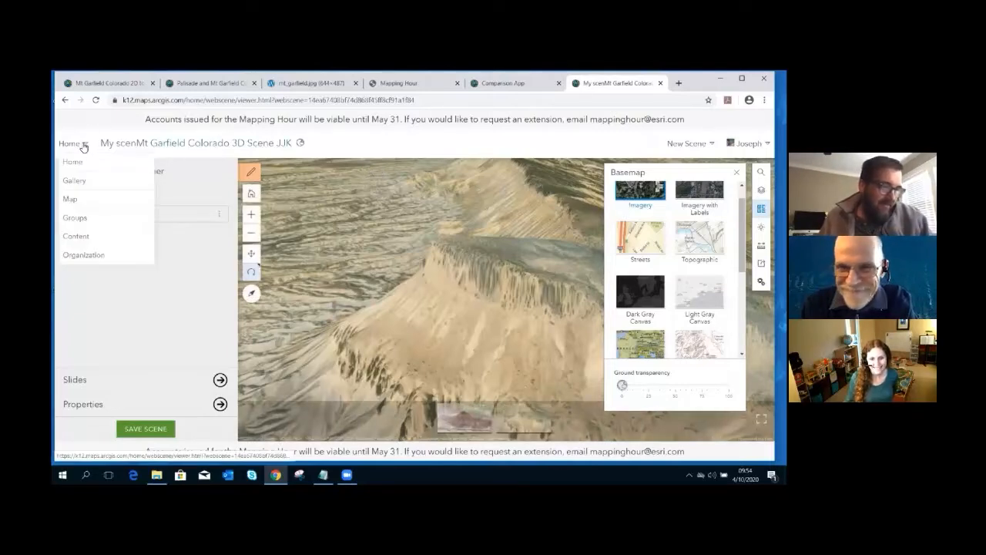
click(77, 236)
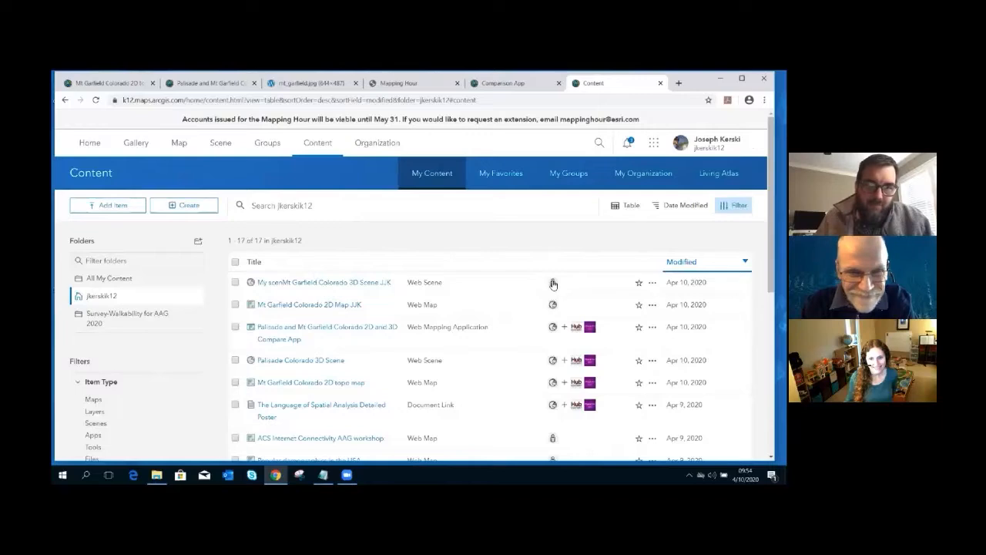
click(552, 282)
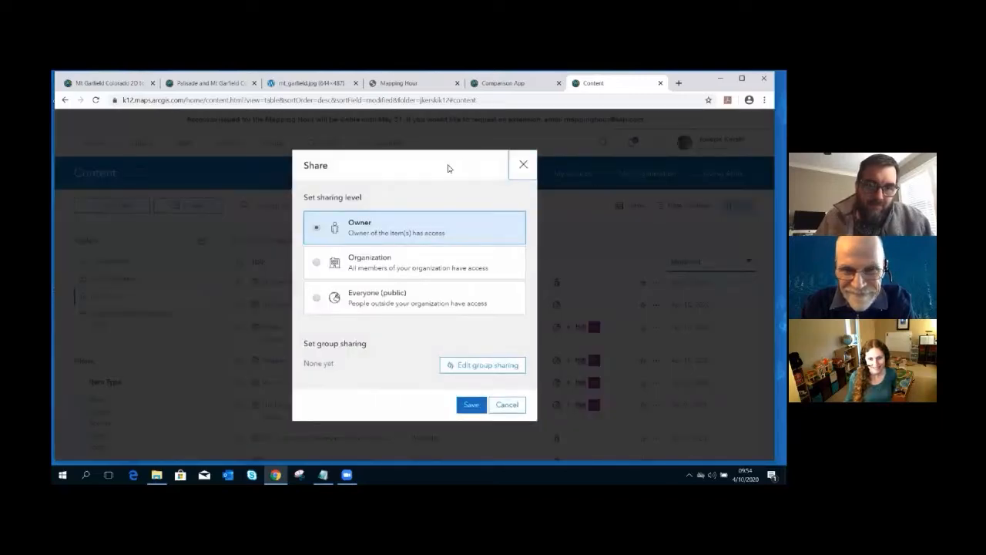
click(320, 300)
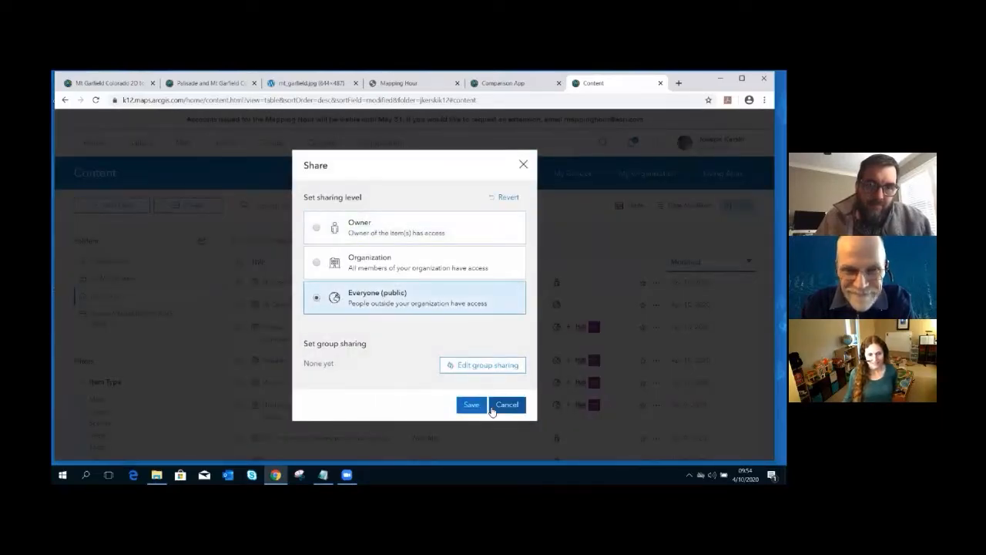
click(471, 405)
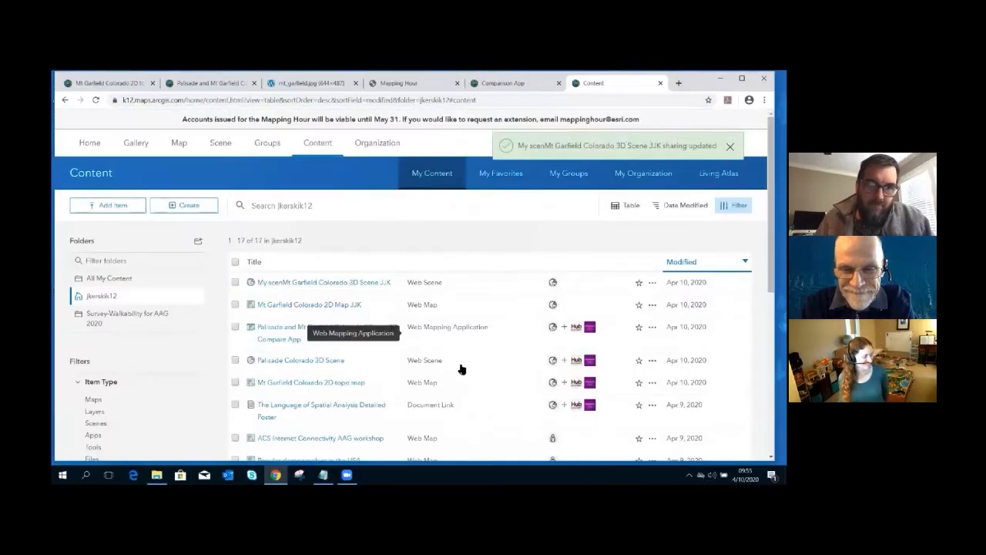
Open the item page of Mt Garfield Colorado 2D Map JJK and start a configurable web app from it with the Compare template.
click(322, 305)
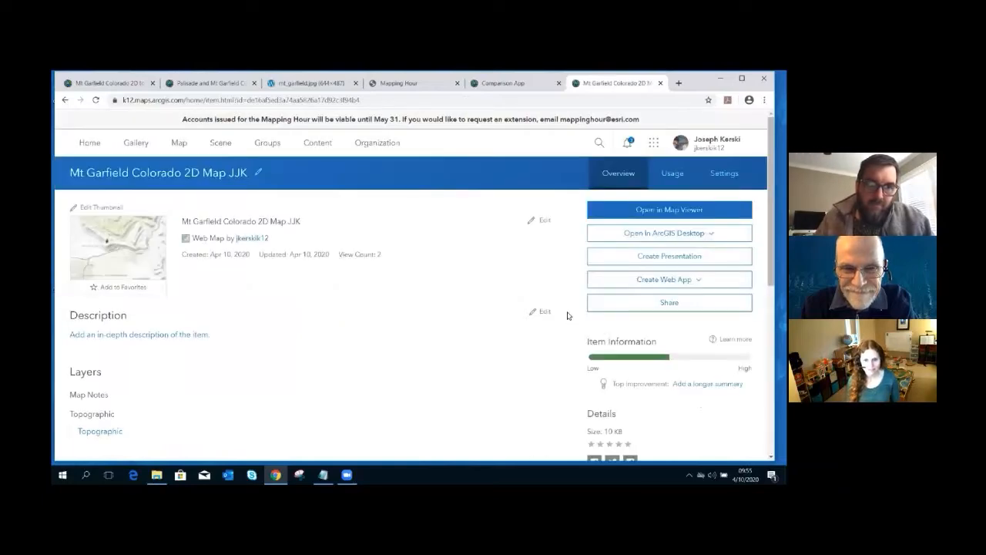
click(644, 280)
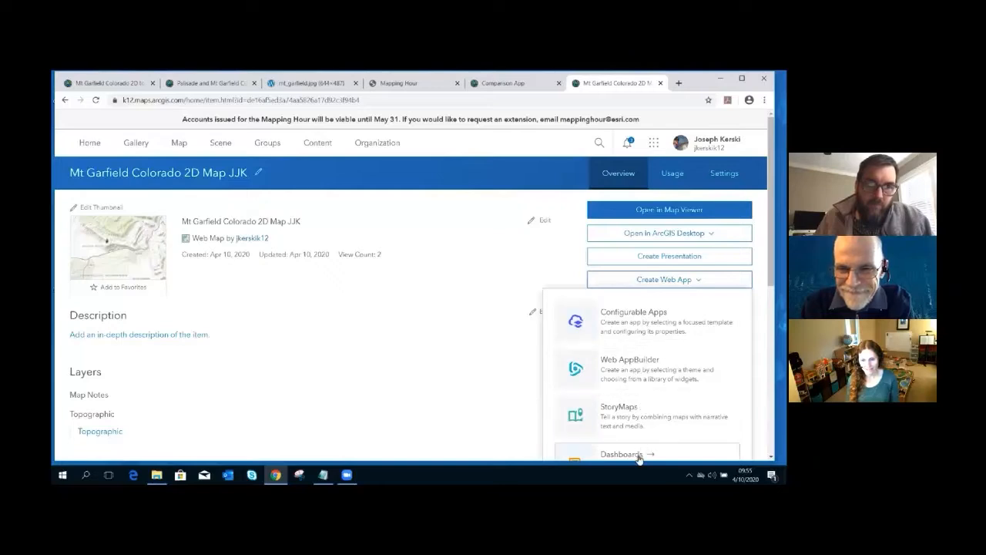
click(639, 320)
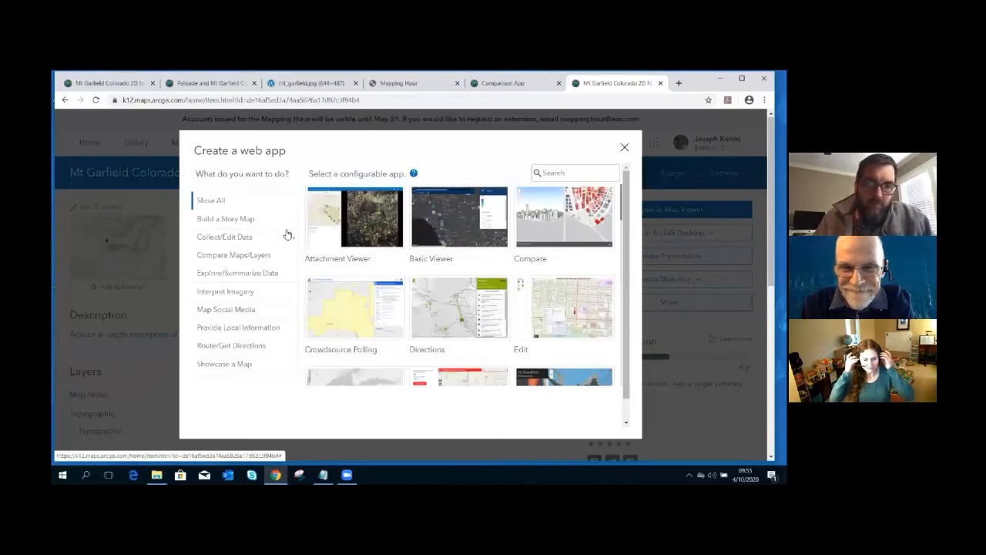
click(553, 173)
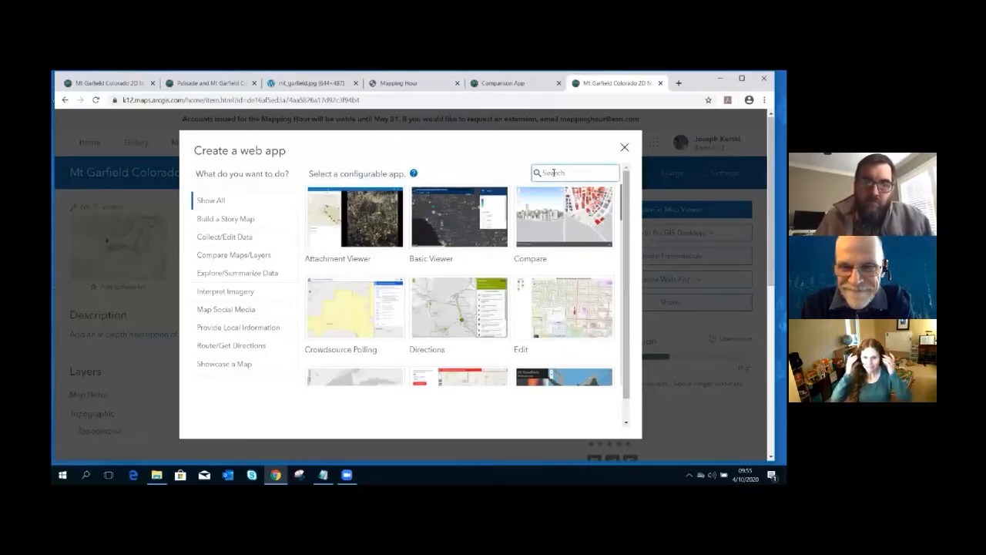
text(dompare)
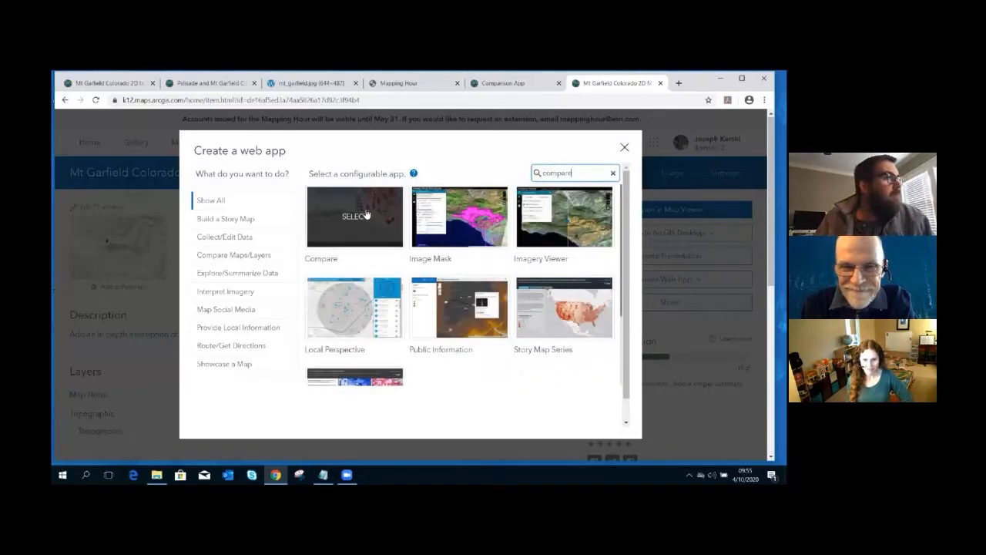
click(218, 259)
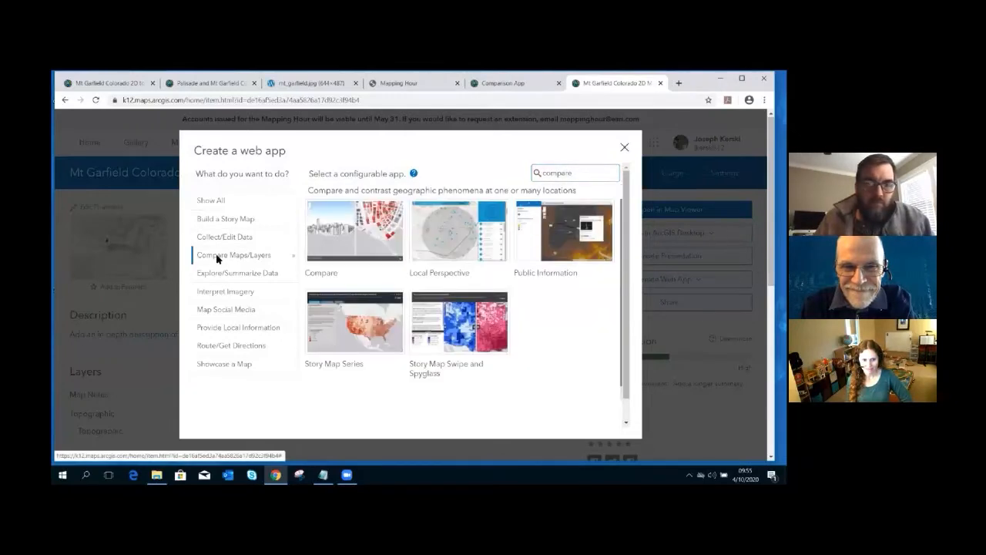
click(355, 233)
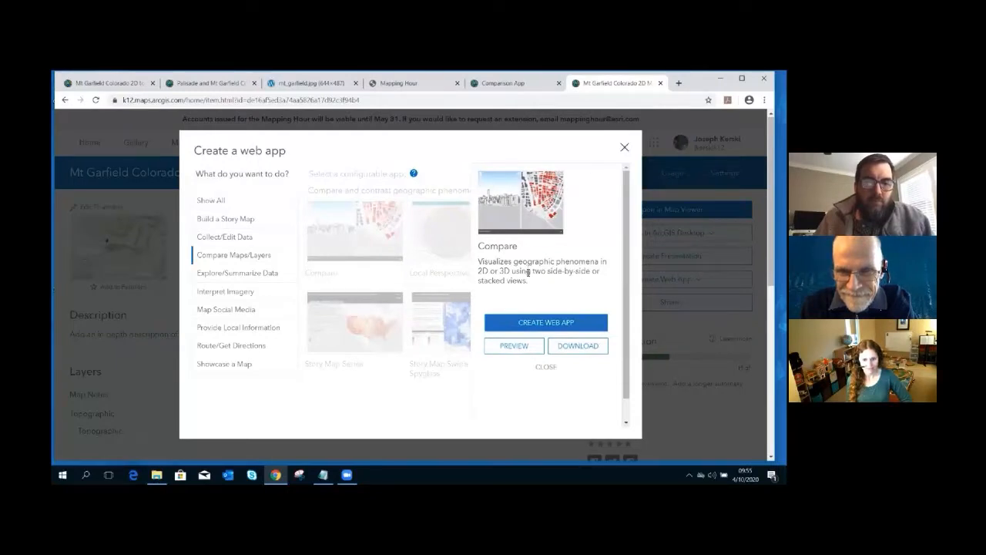
click(545, 324)
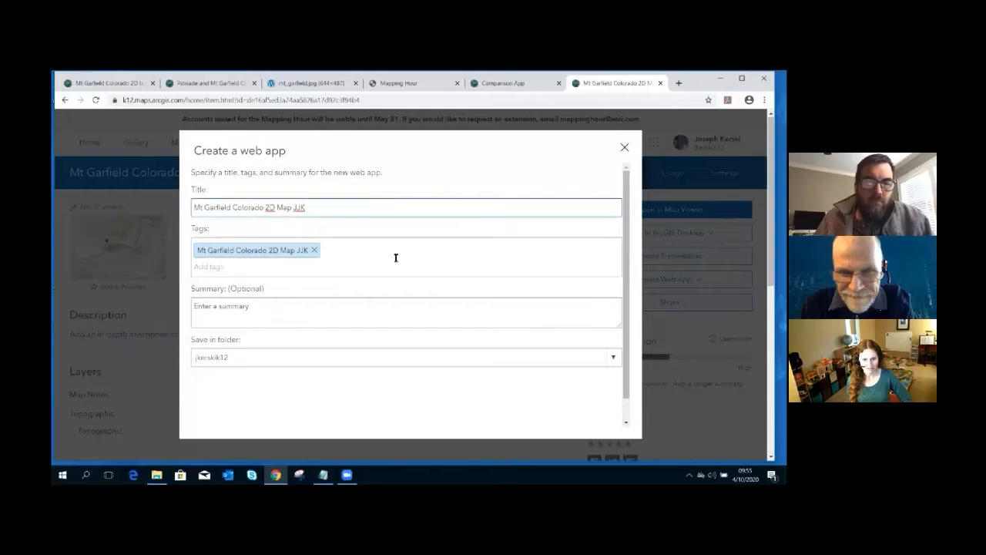
Copy "Mt Garfield Colorado 2D 3D Compare App JJK" from the Notepad notes and use it to replace the web app's title.
click(323, 475)
click(582, 226)
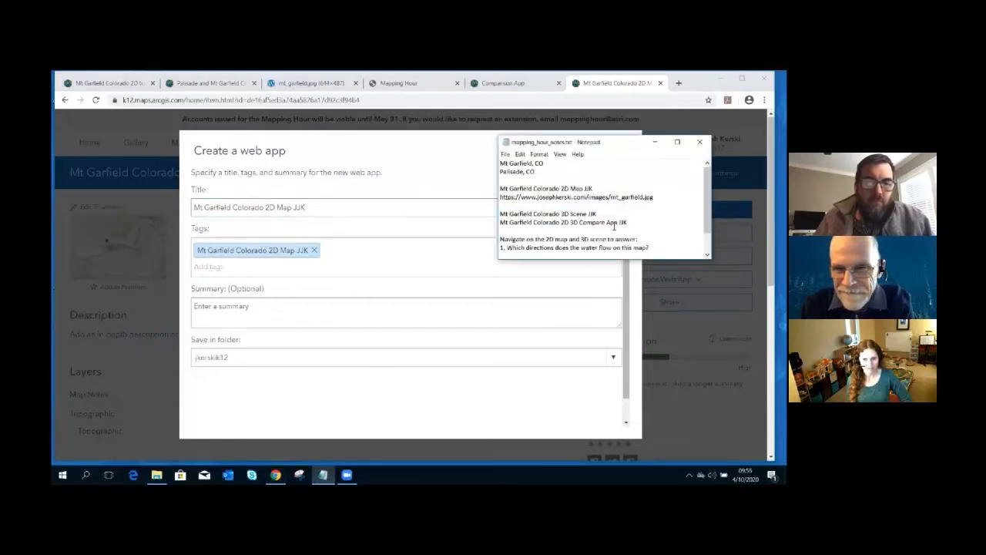
drag(629, 222, 497, 222)
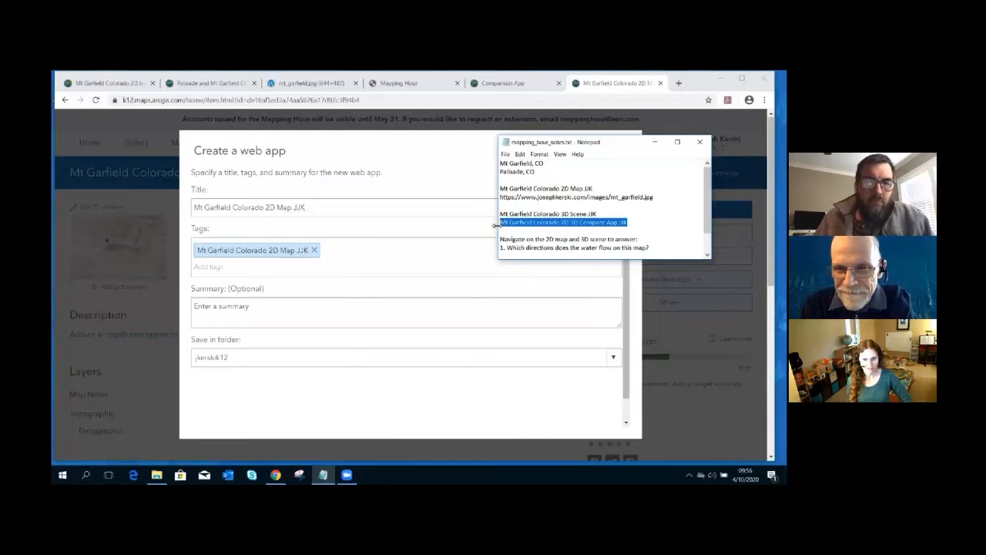
key(ctrl+c)
drag(310, 209, 189, 213)
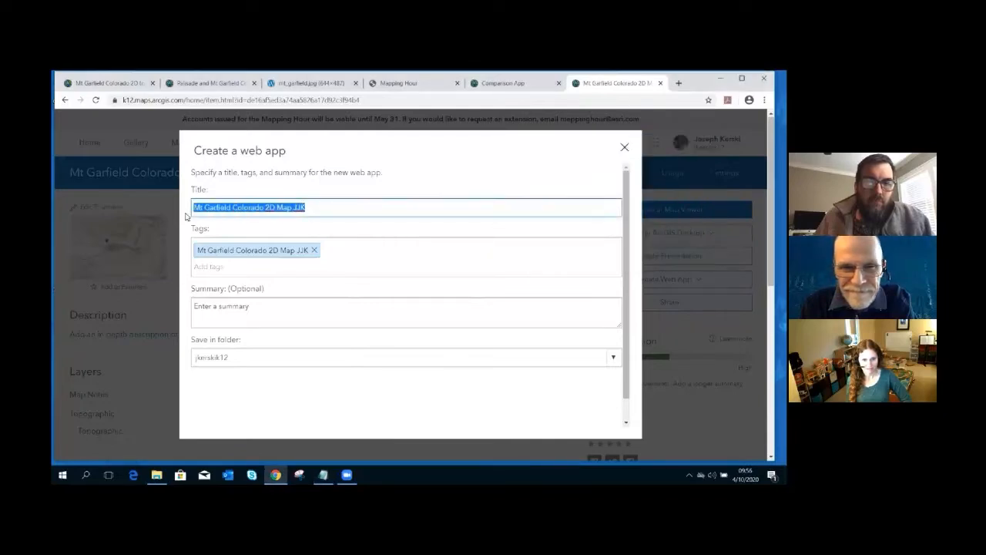
key(ctrl+v)
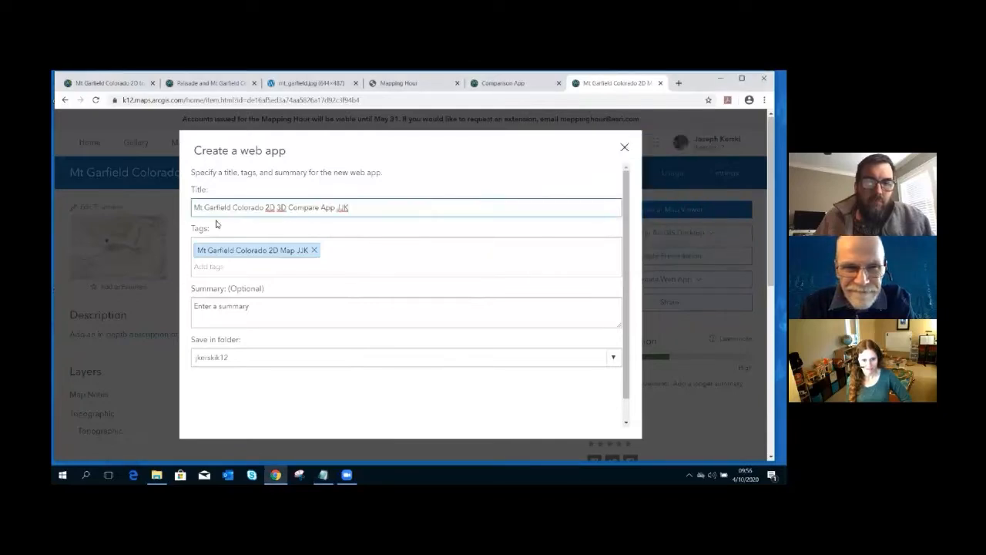
Replace the existing tag and fill the summary with "Mt Garfield Colorado 2D 3D Compare App JJK", and finish creating the web app.
click(314, 249)
key(ctrl+v)
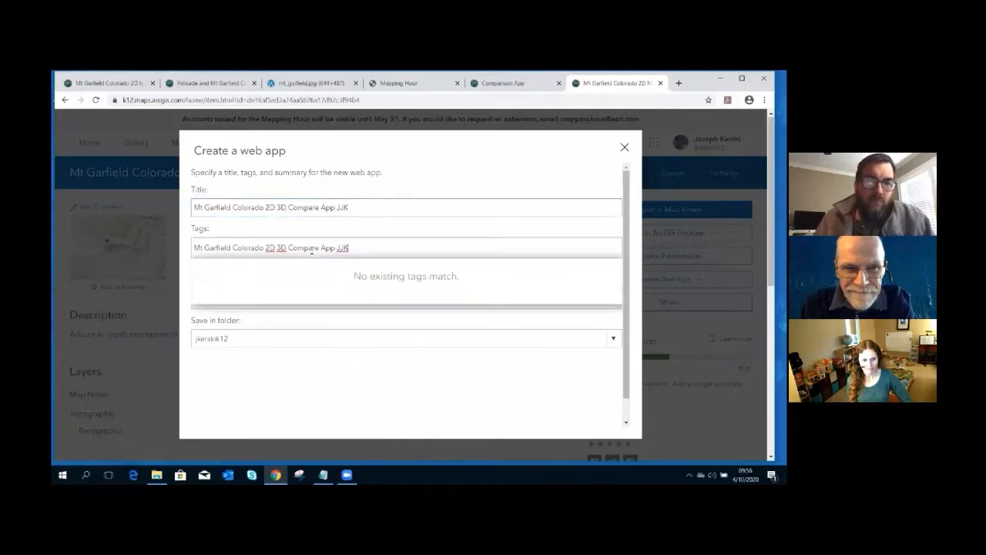
key(Return)
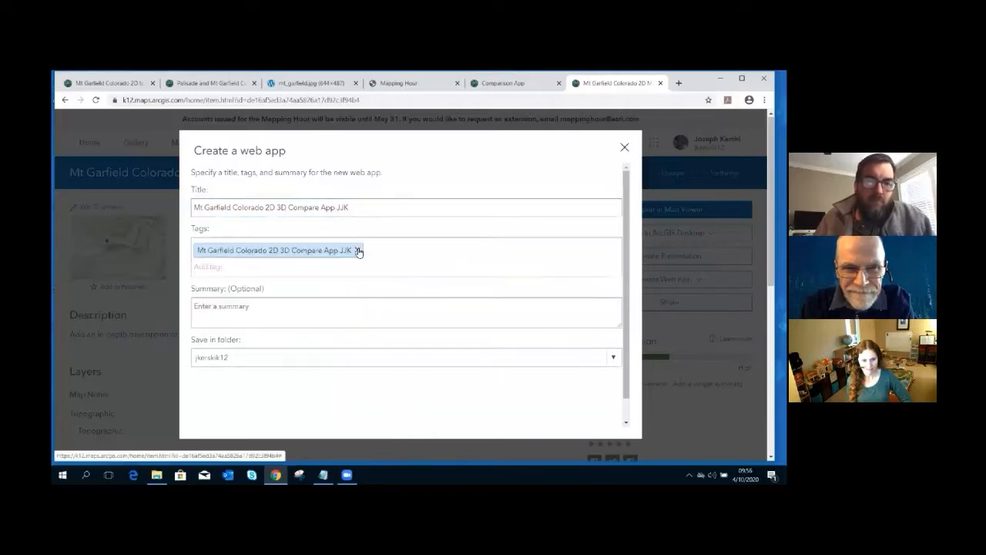
click(271, 303)
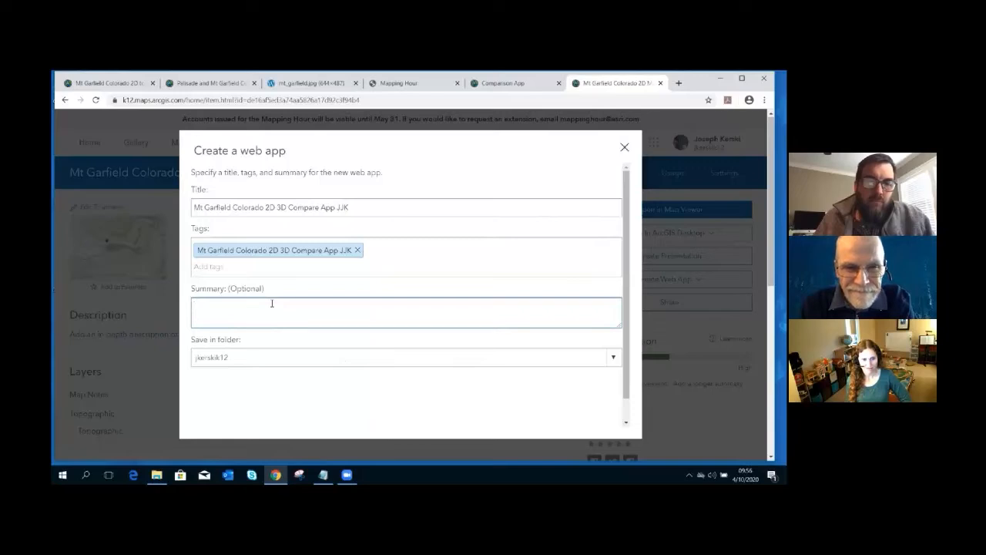
key(ctrl+v)
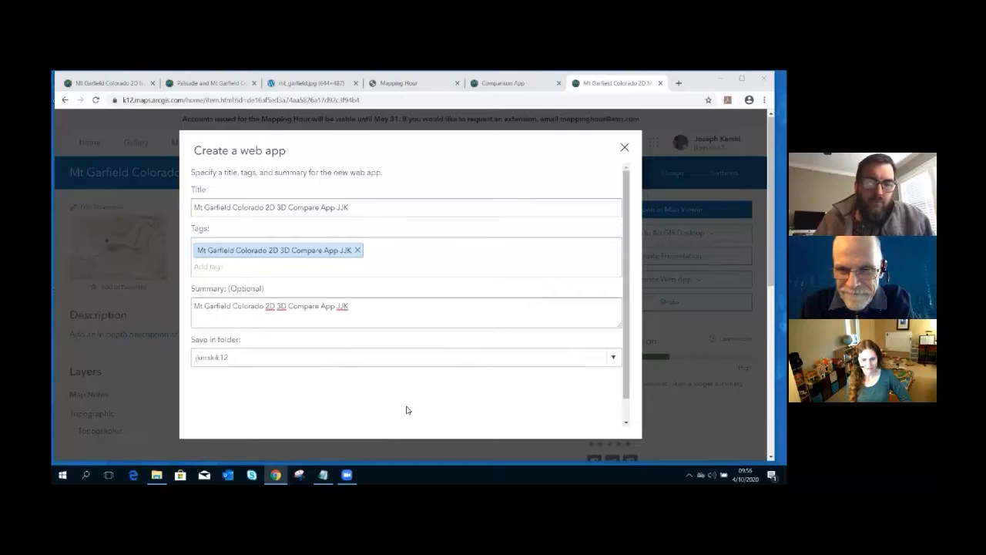
click(626, 422)
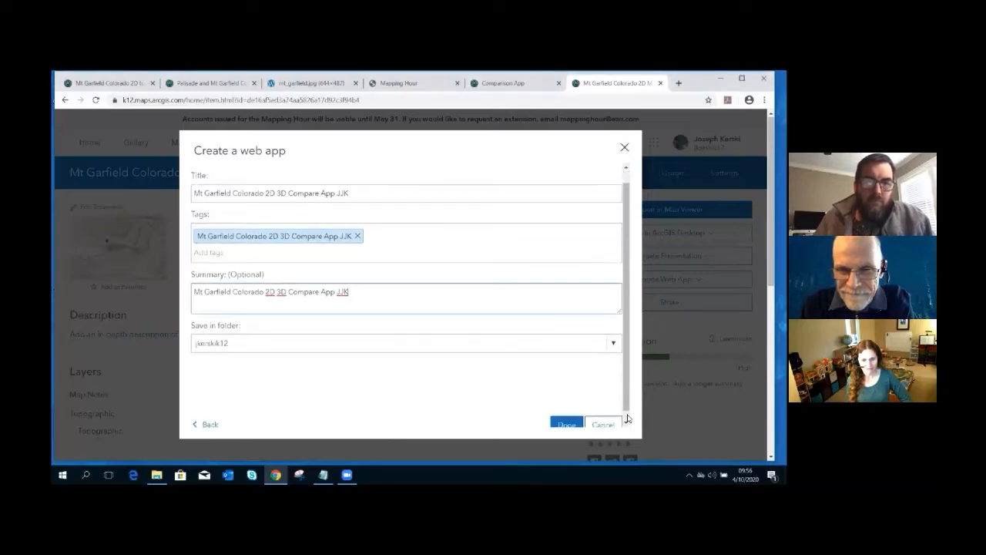
click(570, 417)
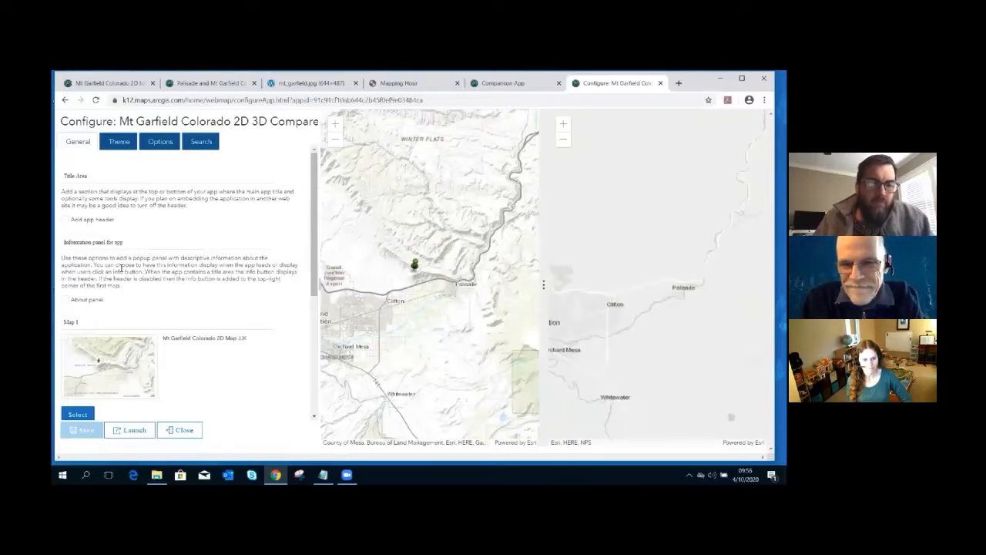
Add an app header in the general settings with the app title "Mt Garfield Colorado 2D 3D Compare App JJK".
scroll(112, 279, down, 1)
scroll(111, 278, down, 1)
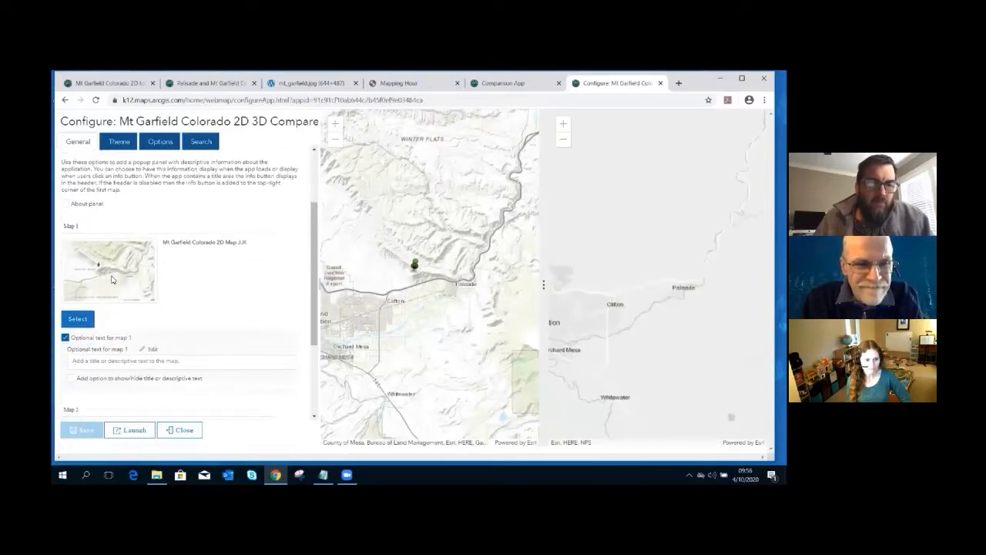
scroll(112, 279, up, 2)
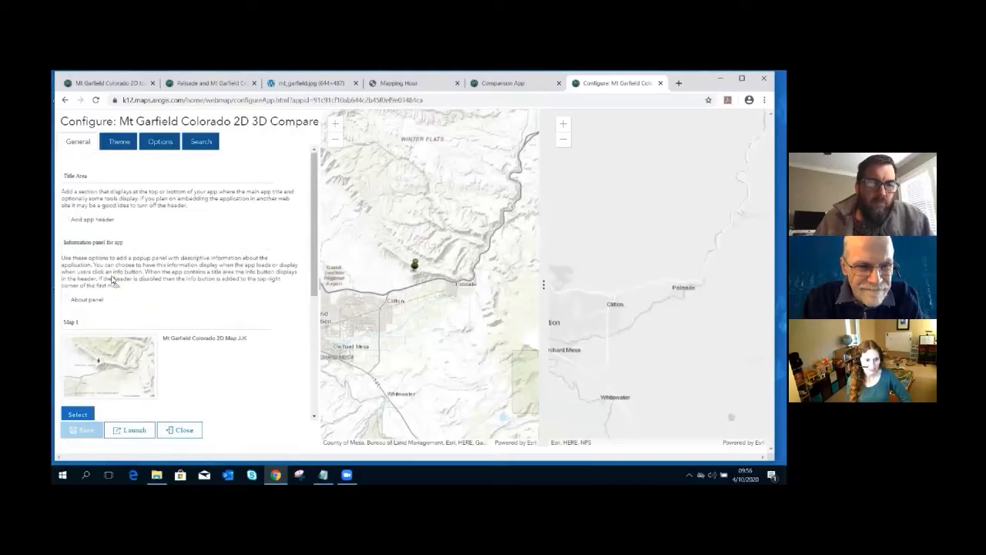
click(66, 222)
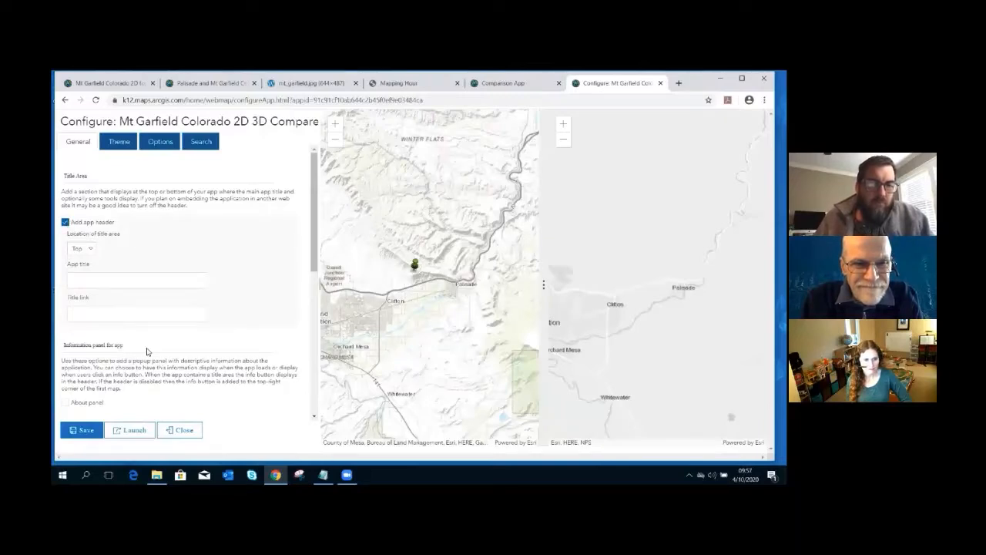
scroll(147, 350, down, 1)
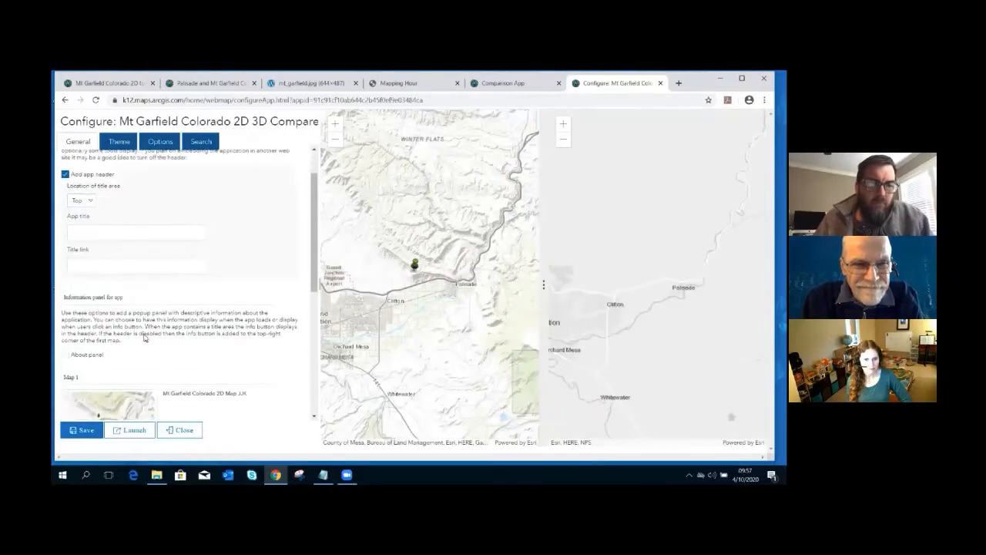
click(112, 234)
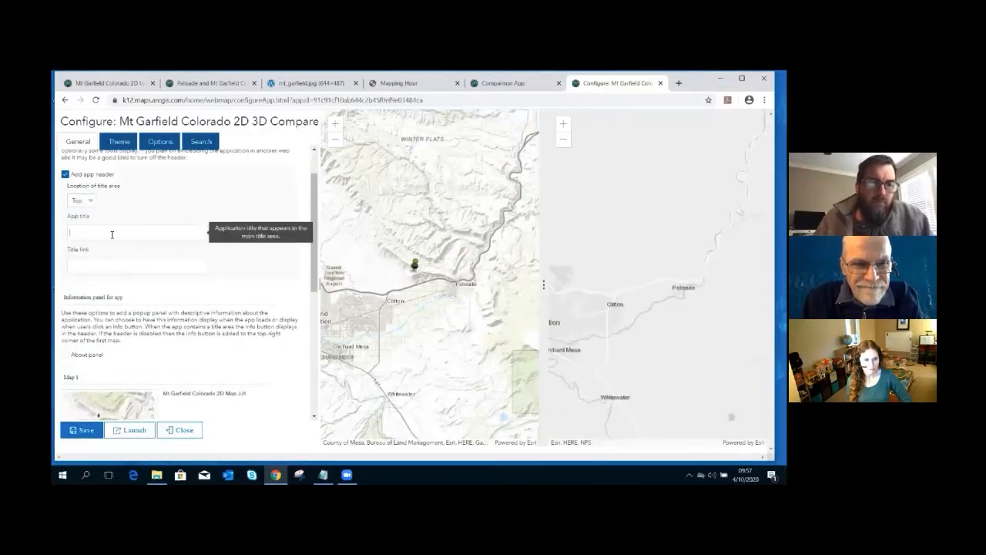
text(Mt Garfield Colorado 2D 3D Compare App JJK)
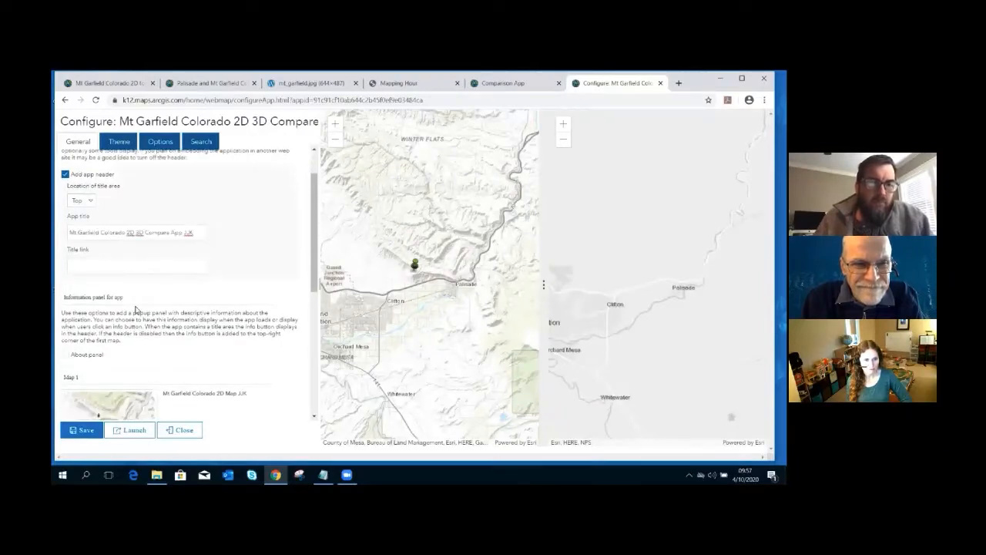
Enable the about panel and fill its text with the "Navigate on the 2D map and 3D scene to answer:" prompt and four questions from the Notepad notes.
scroll(139, 313, down, 1)
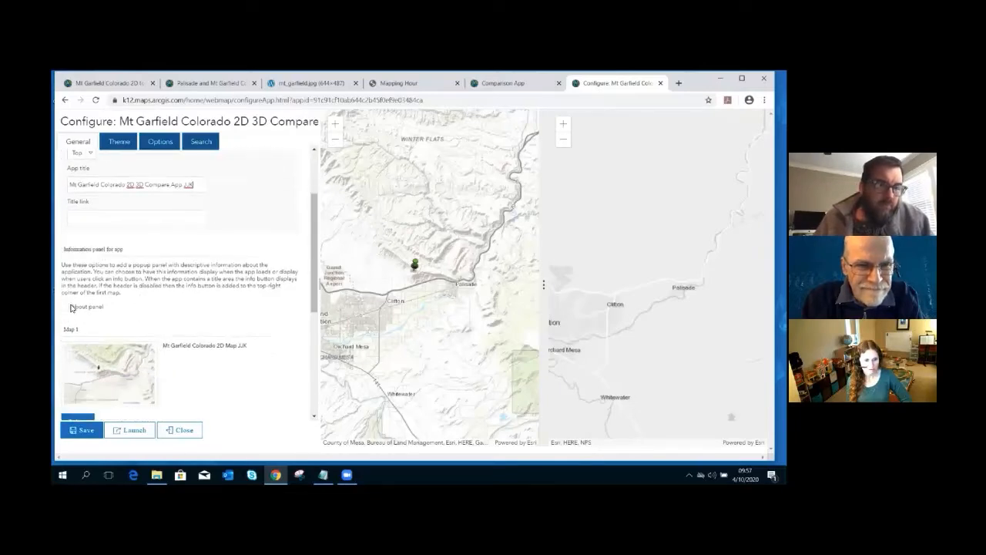
click(67, 310)
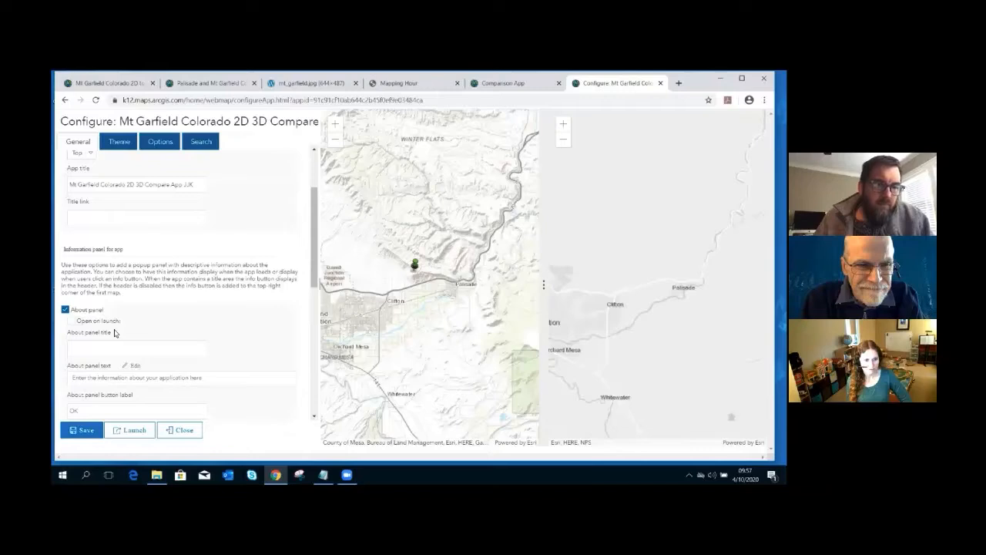
scroll(116, 316, down, 1)
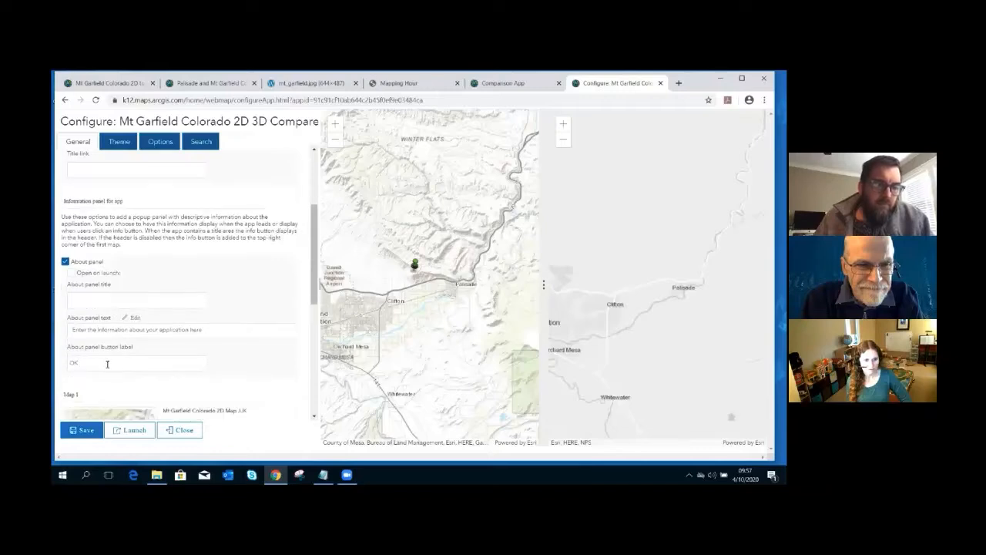
click(122, 330)
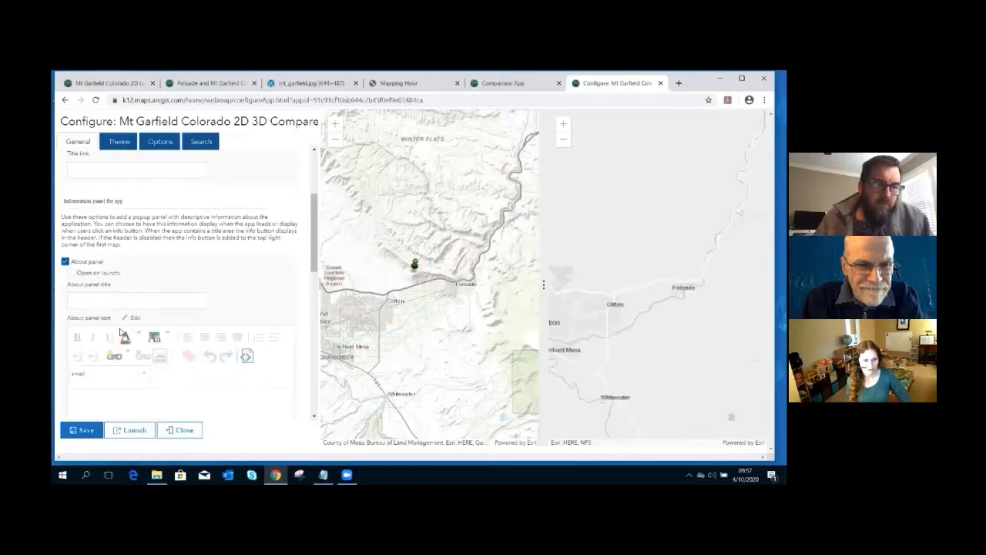
click(323, 475)
click(551, 229)
scroll(550, 228, down, 1)
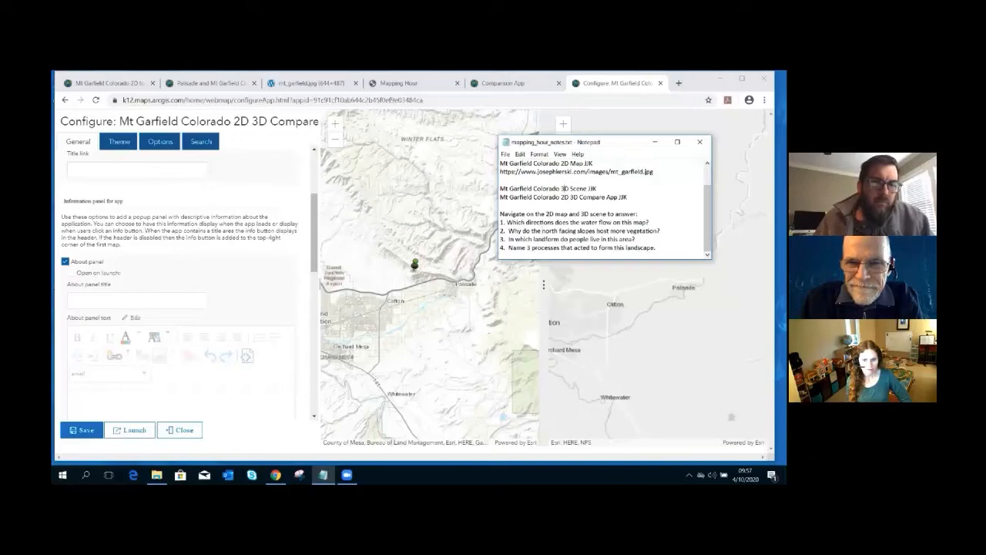
drag(656, 247, 501, 213)
key(ctrl+c)
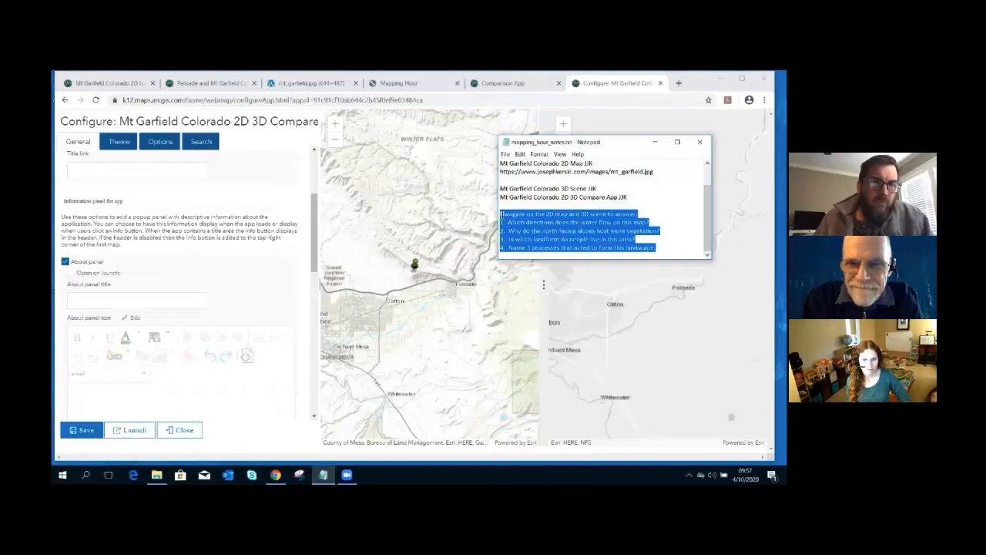
click(151, 405)
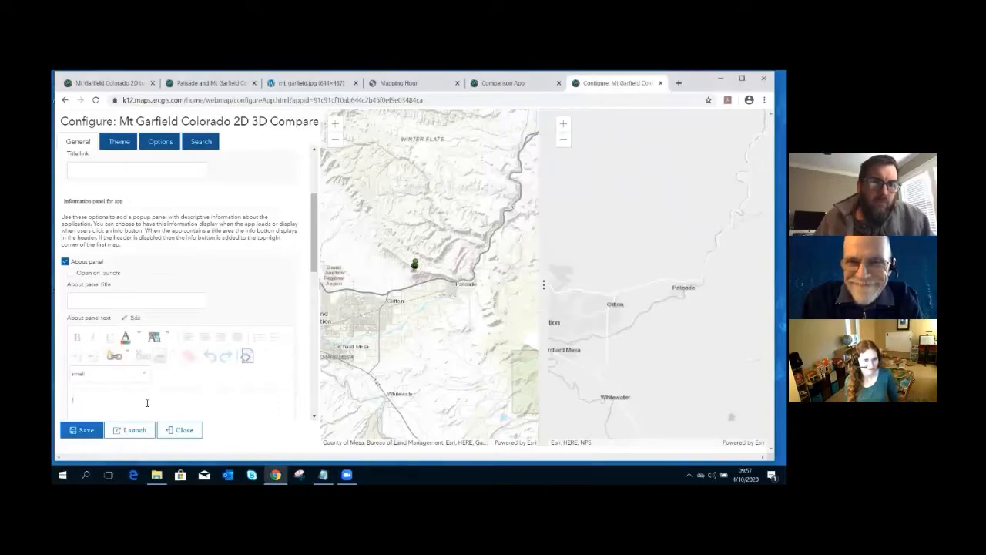
key(ctrl+v)
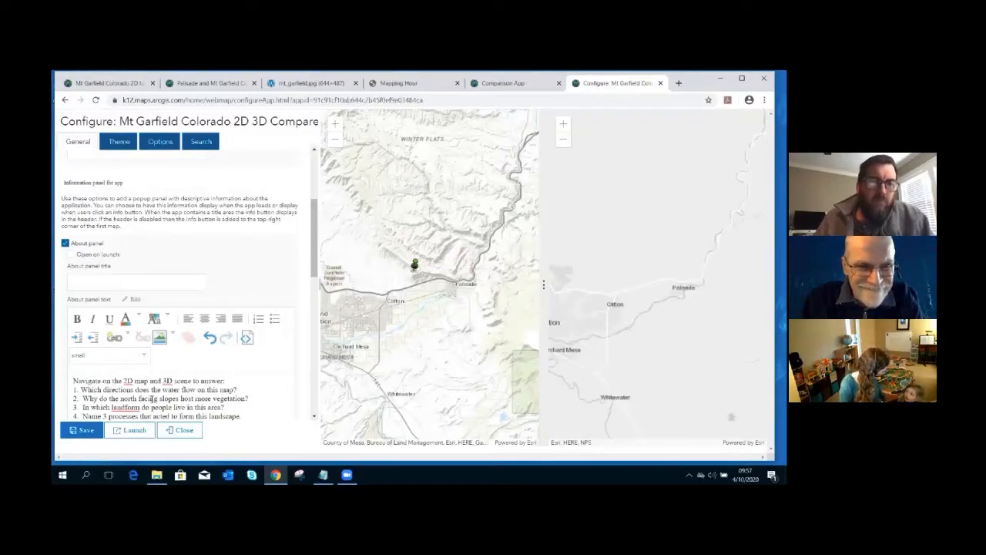
View the mt_garfield.jpg photo in its browser tab and return to the app configuration.
click(316, 83)
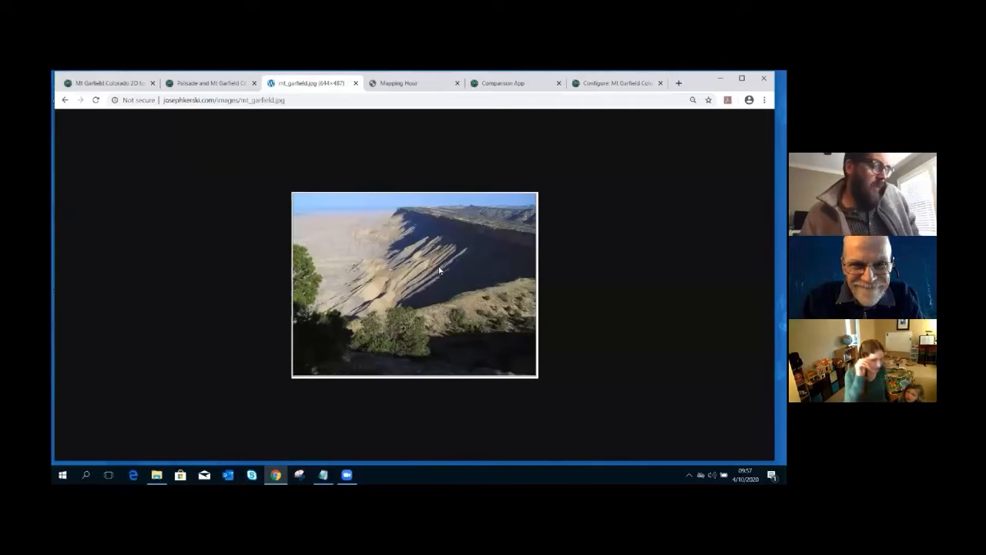
click(597, 83)
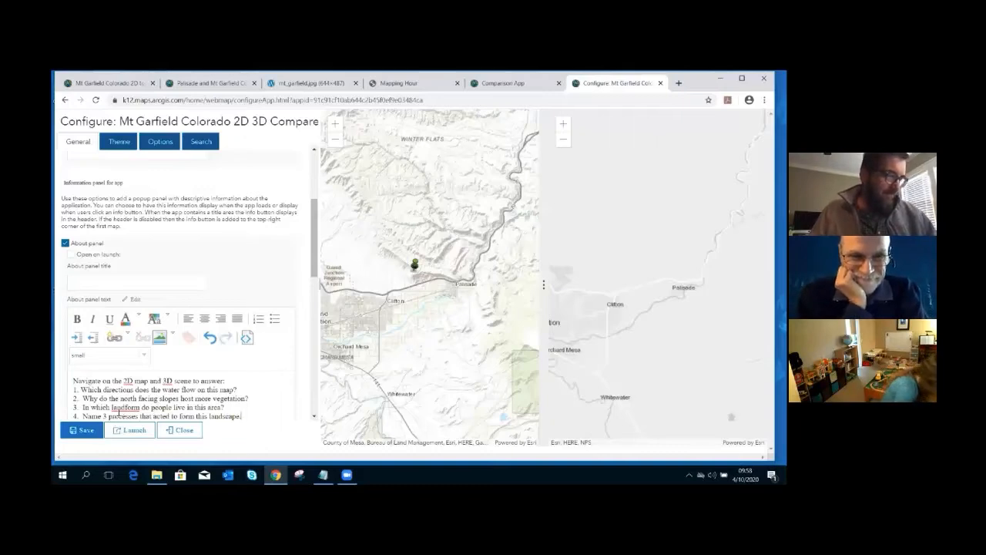
Set Map 2 to the web scene "My scenMt Garfield Colorado 3D Scene JJK" and save the configuration.
scroll(118, 413, down, 3)
scroll(118, 415, down, 3)
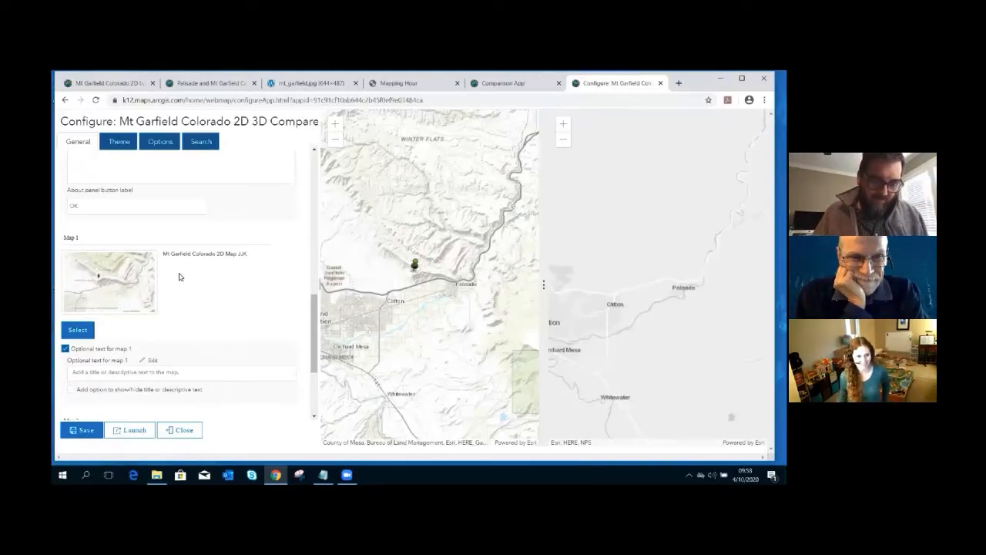
scroll(130, 317, down, 3)
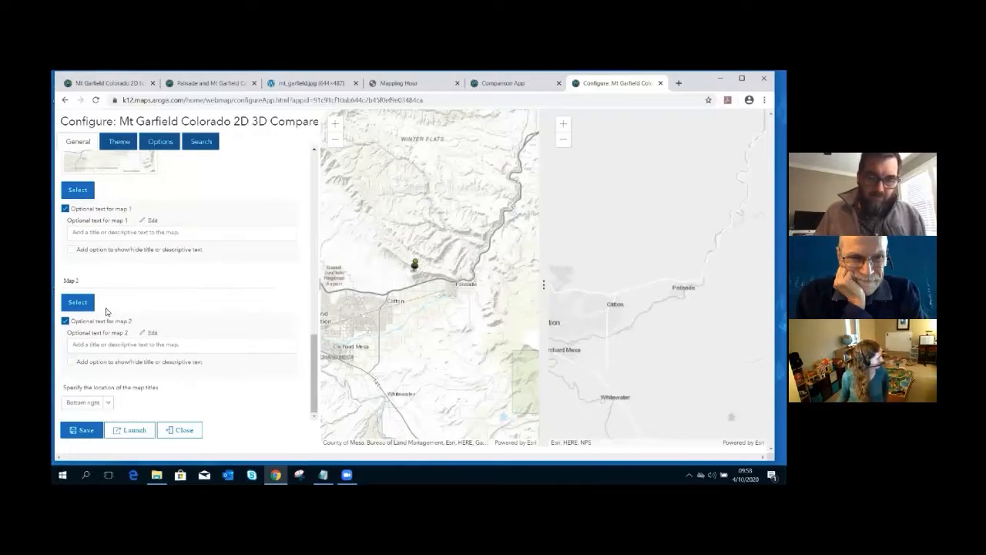
click(83, 303)
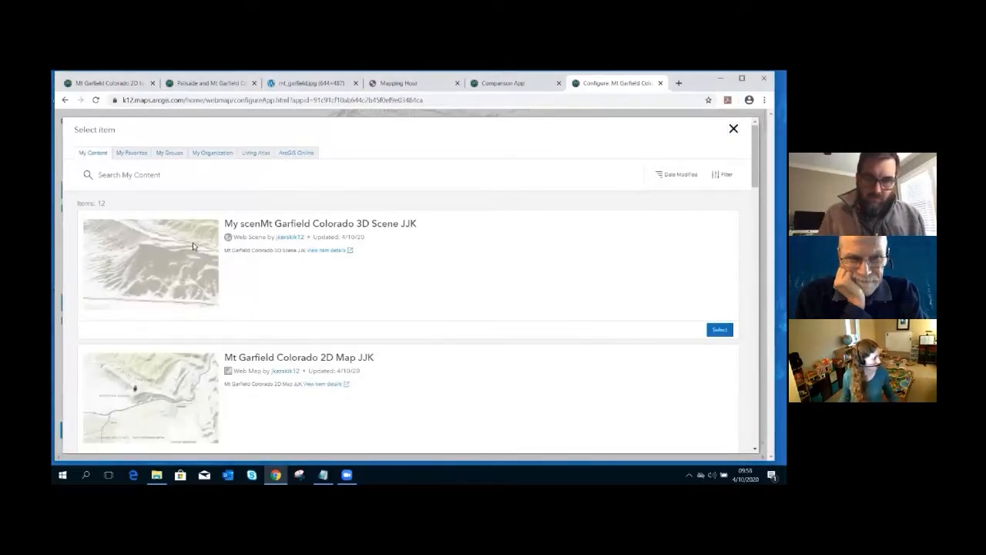
click(720, 329)
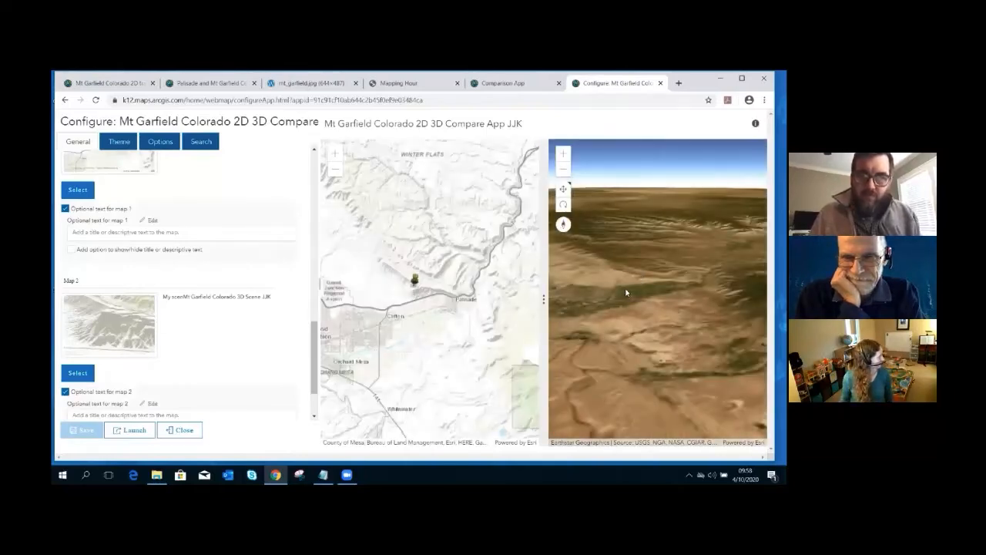
Examine the Mt Garfield cliffs in the 3D scene preview alongside the synchronized 2D map.
scroll(640, 298, up, 2)
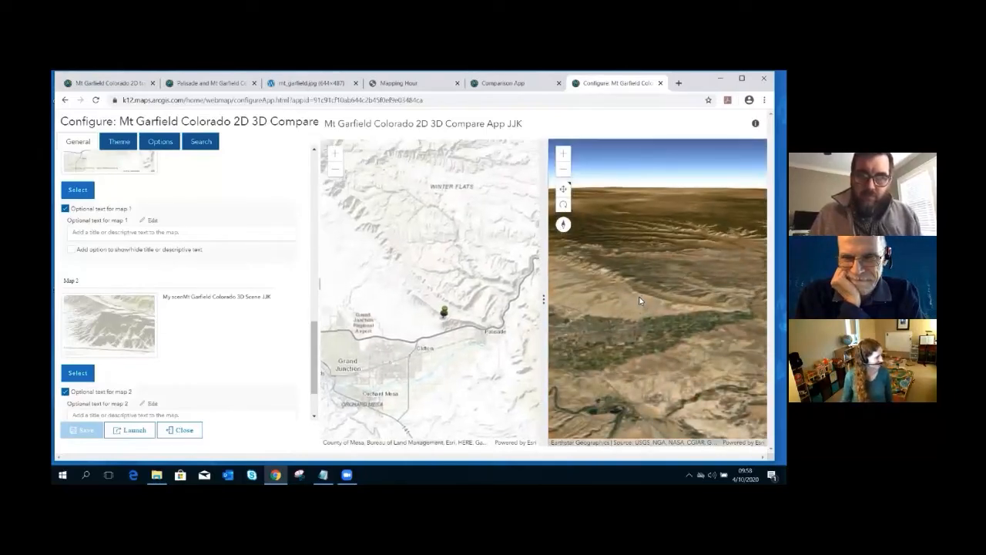
scroll(641, 298, up, 2)
scroll(630, 312, up, 3)
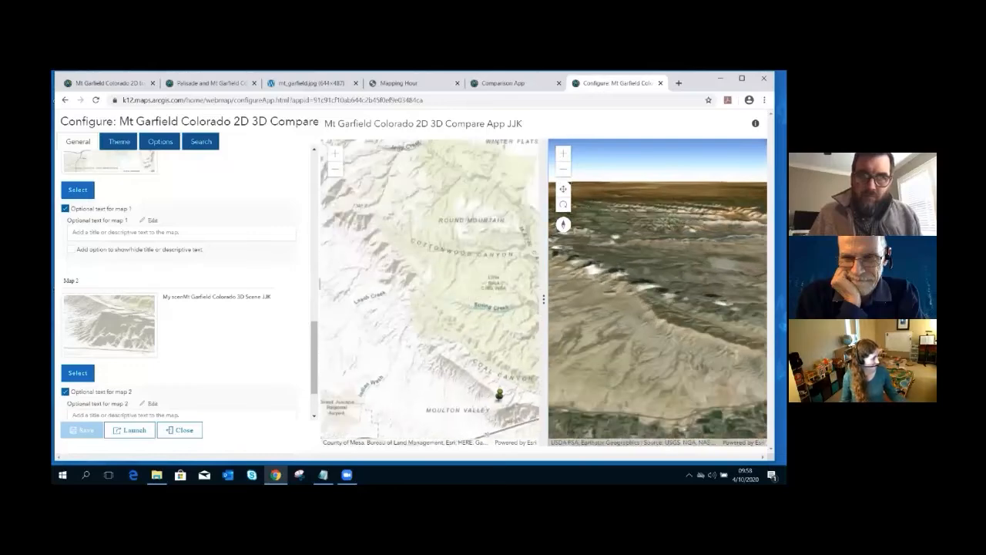
scroll(630, 312, up, 4)
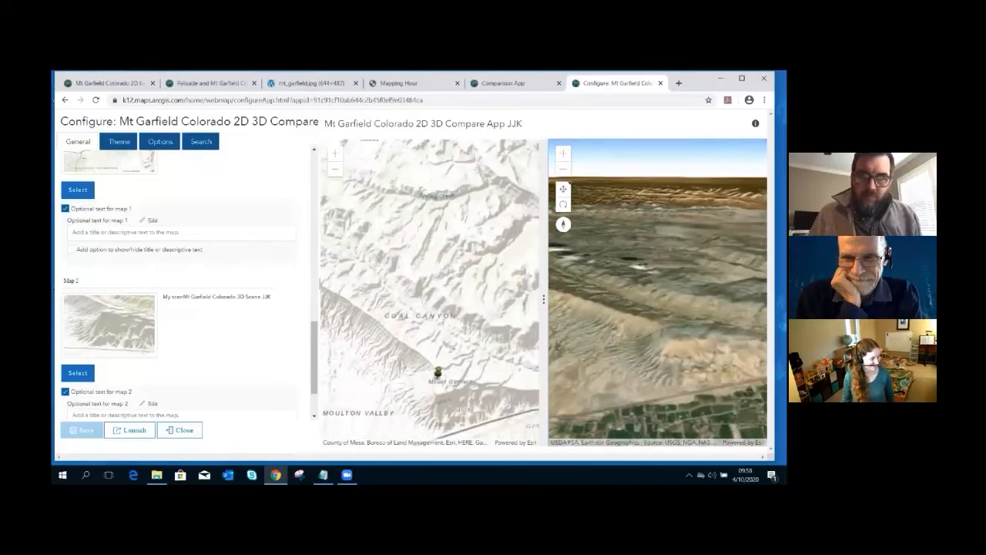
scroll(632, 301, up, 4)
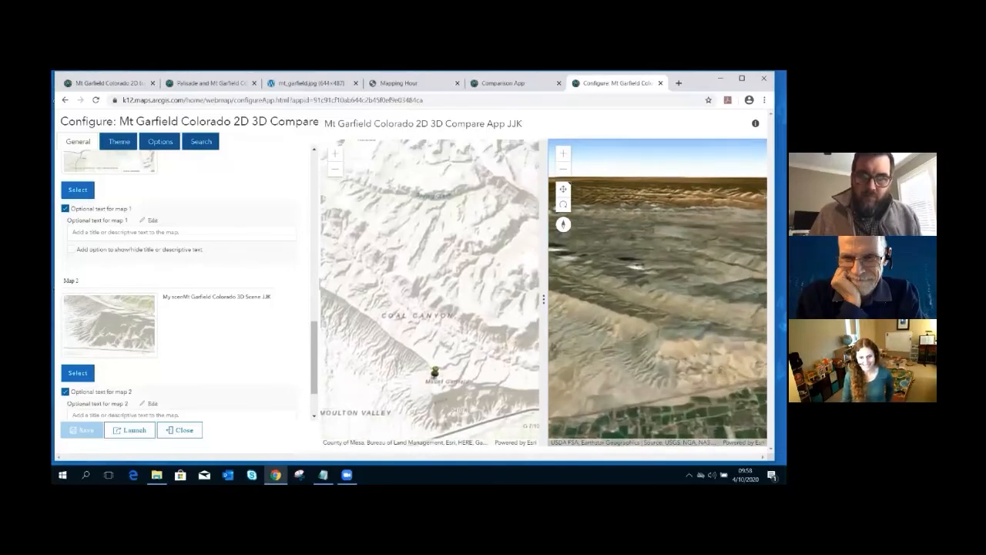
drag(632, 300, 652, 306)
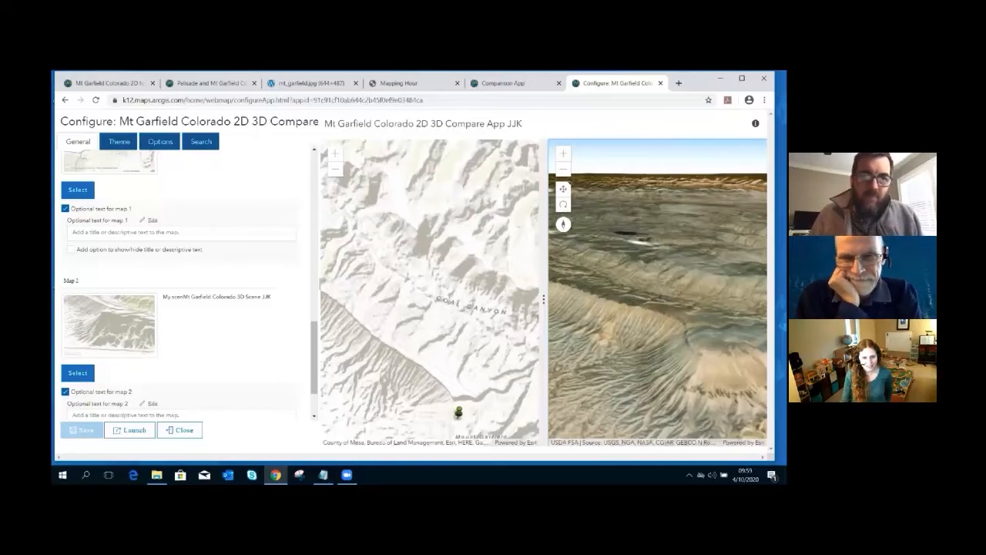
drag(659, 347, 647, 324)
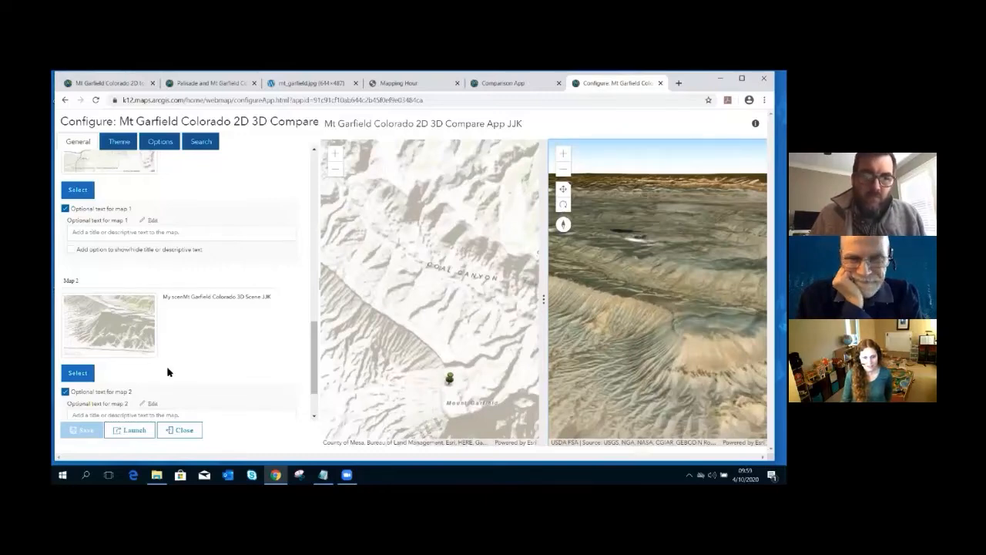
Add the option to show or hide the title or descriptive text for map 1.
scroll(168, 372, down, 2)
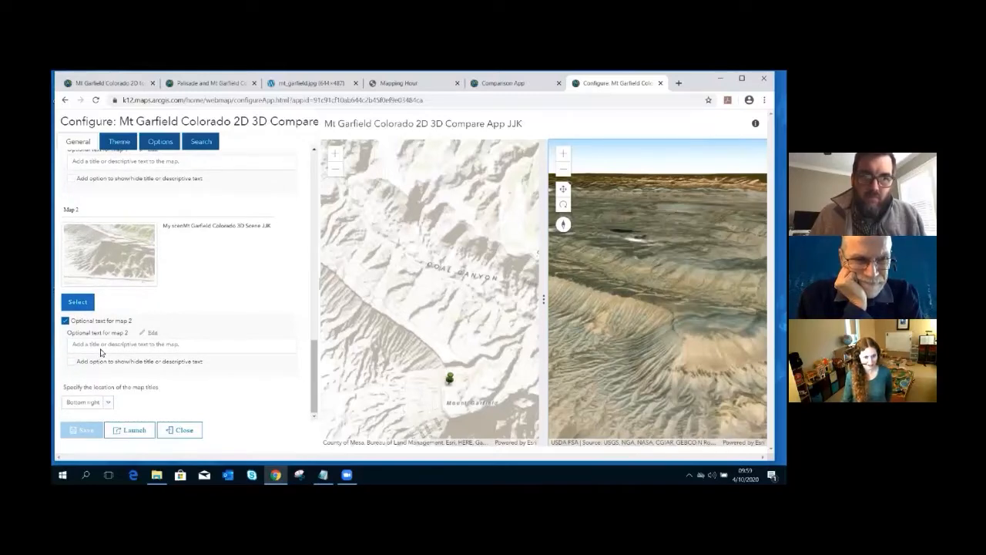
scroll(100, 353, up, 5)
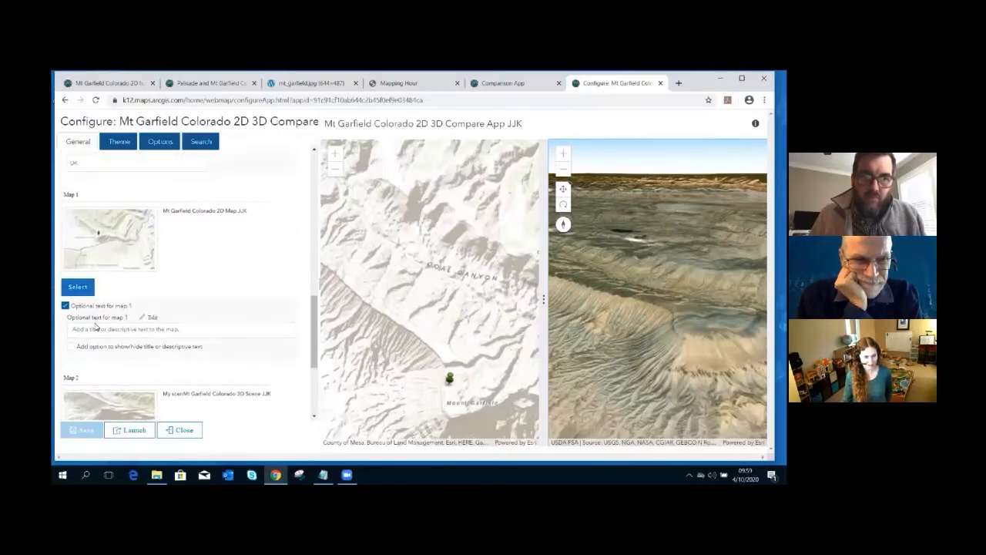
scroll(96, 326, up, 2)
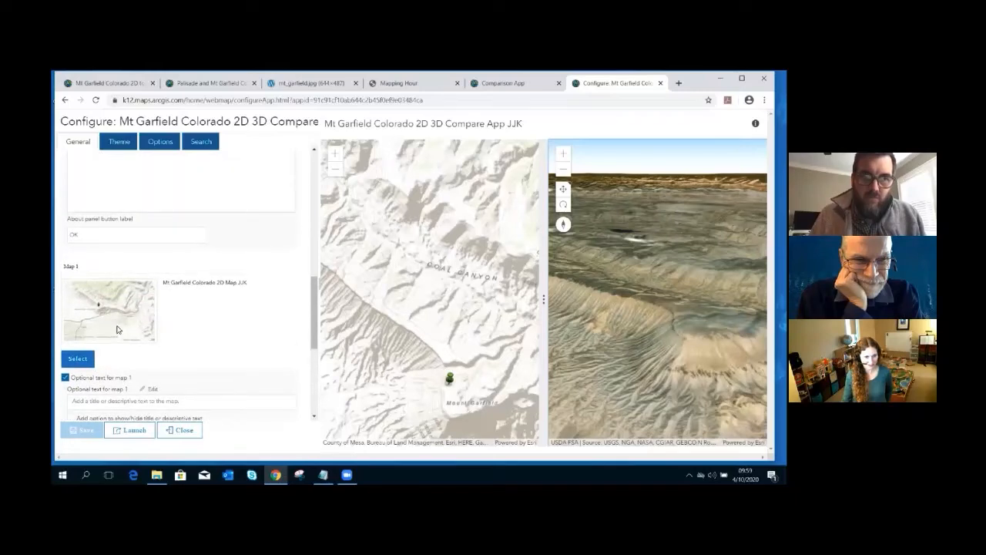
scroll(117, 330, up, 1)
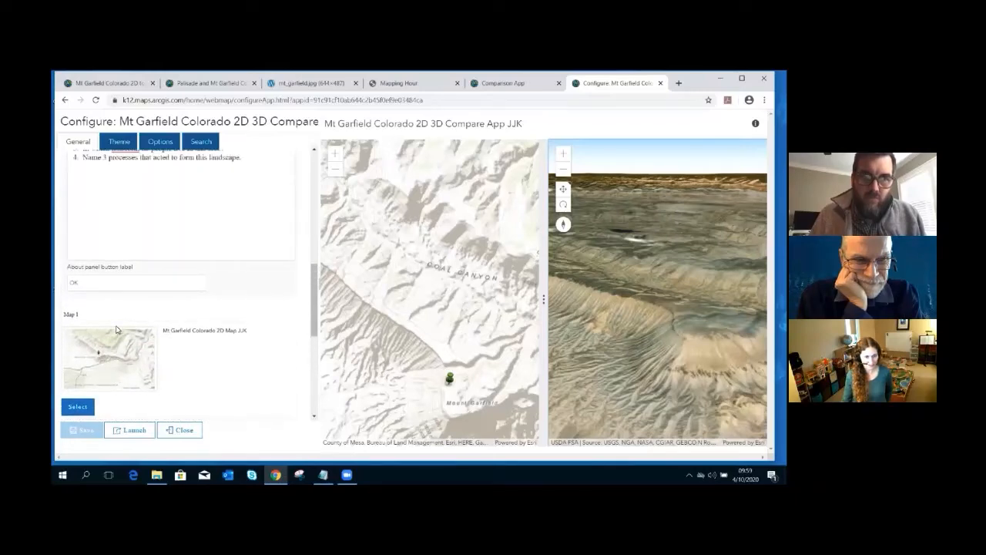
scroll(116, 330, down, 2)
scroll(120, 327, up, 1)
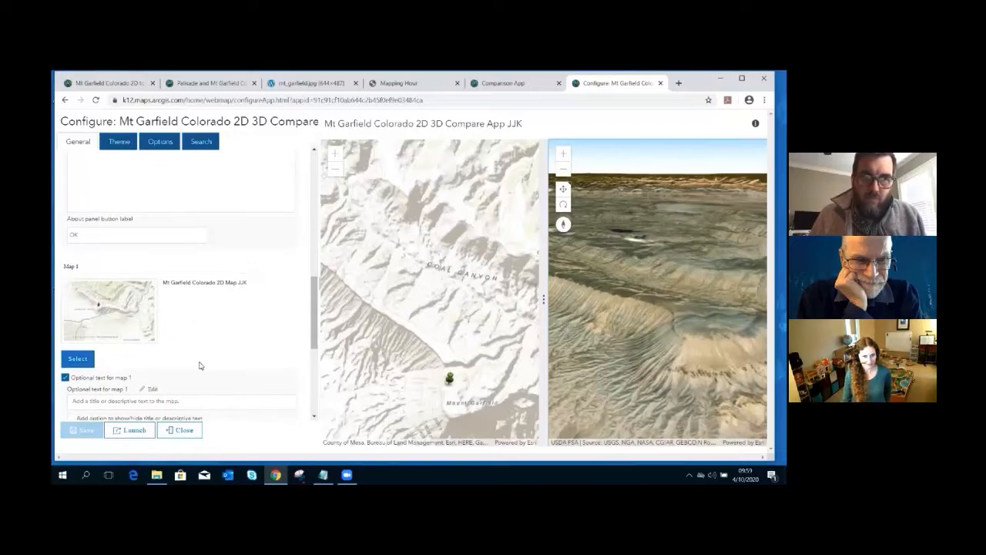
scroll(199, 365, down, 1)
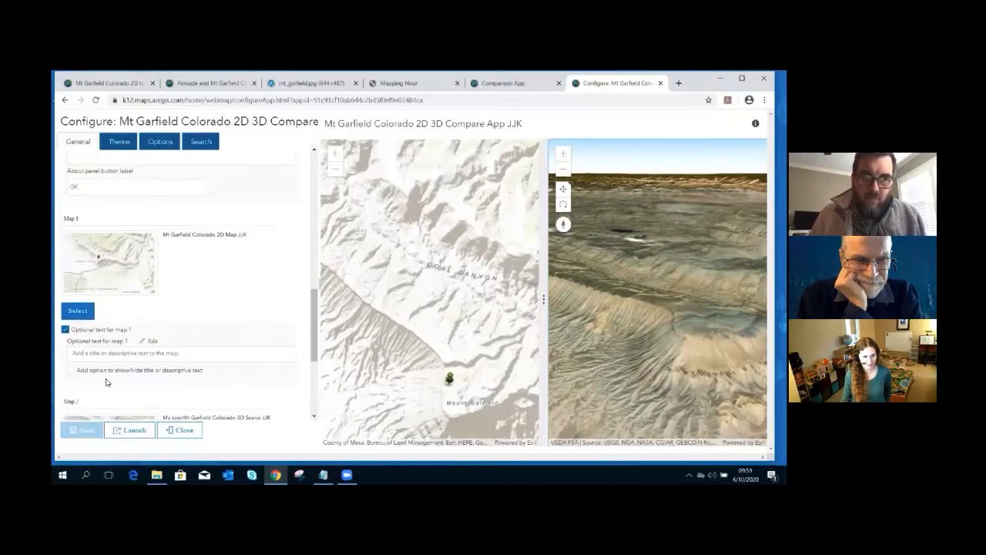
scroll(106, 381, down, 1)
scroll(104, 347, up, 2)
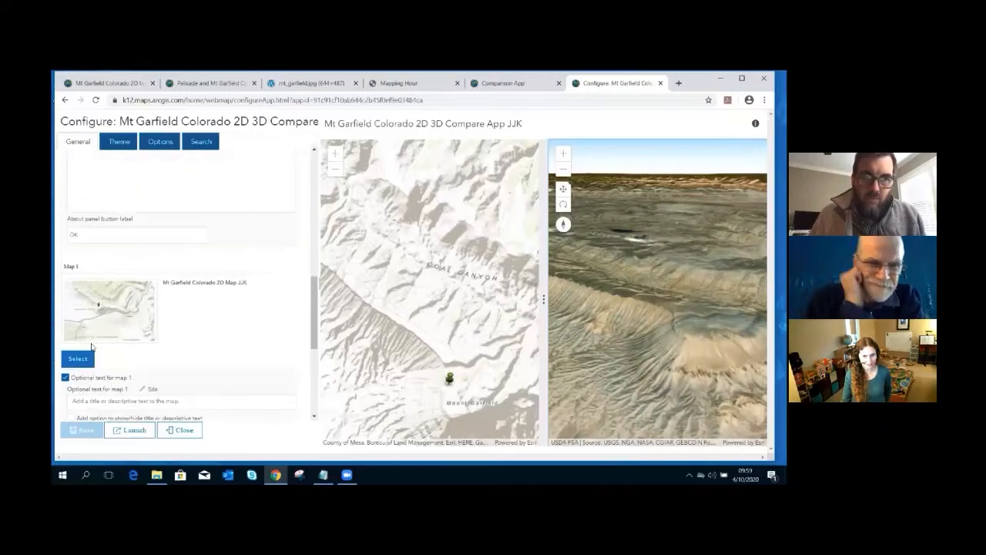
scroll(236, 297, down, 1)
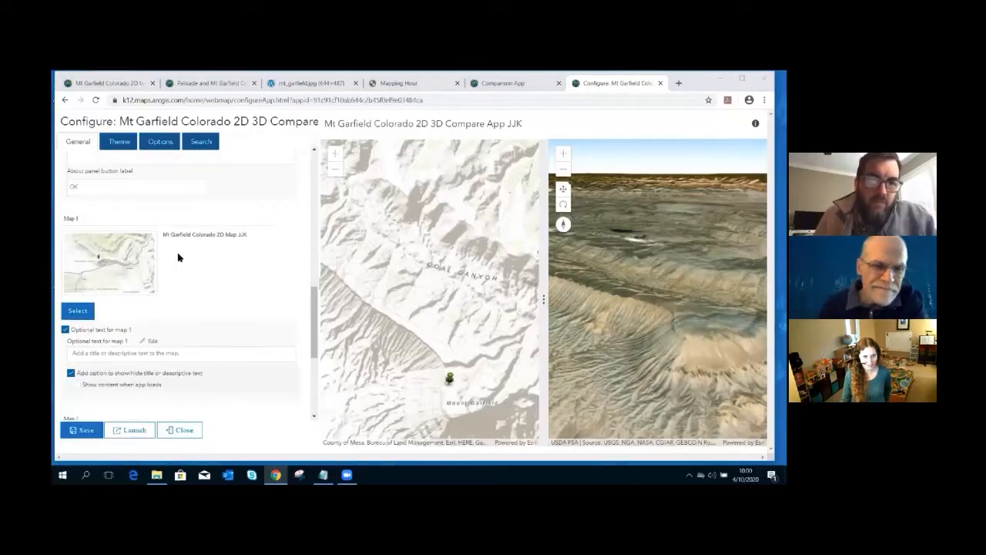
Enable the scalebar and the legend among the compare app's tools.
click(160, 144)
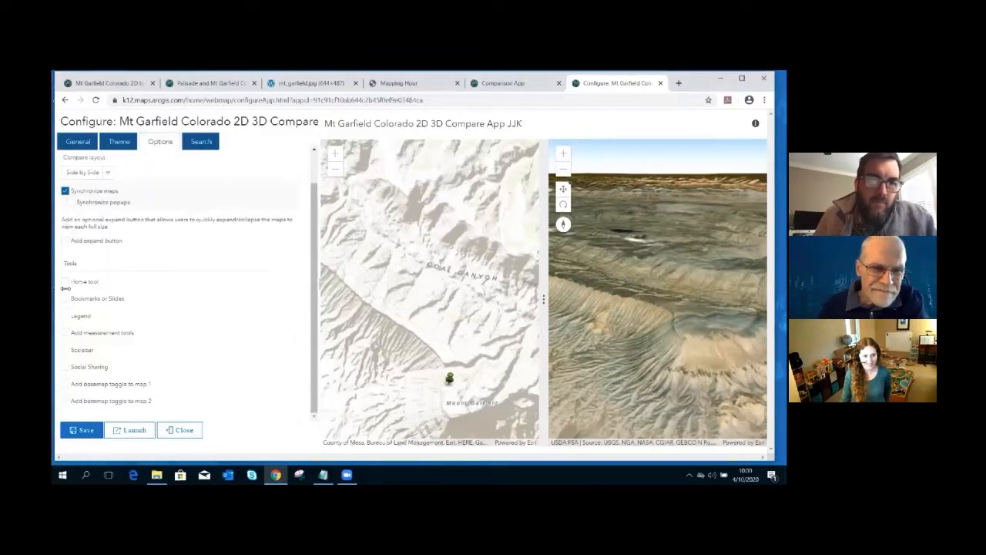
click(66, 351)
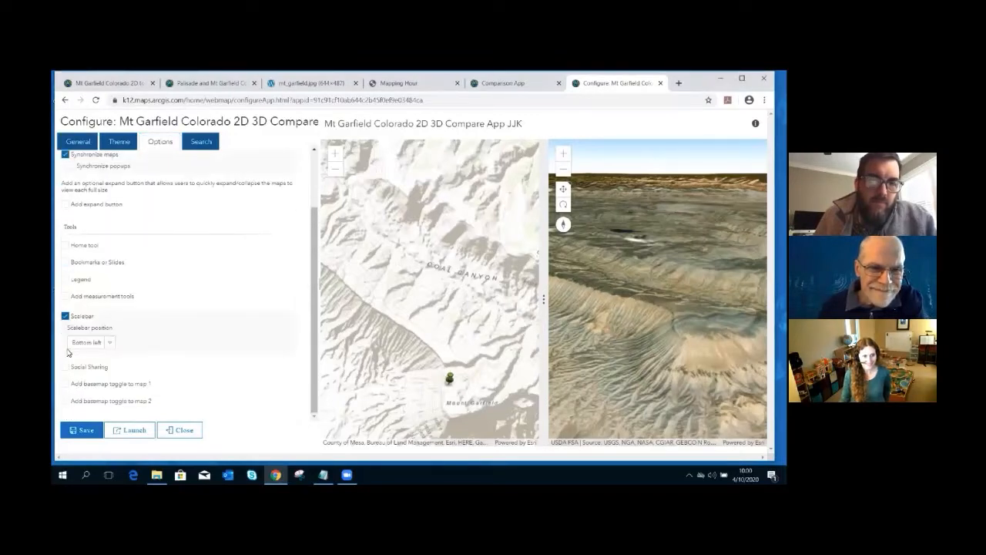
click(65, 280)
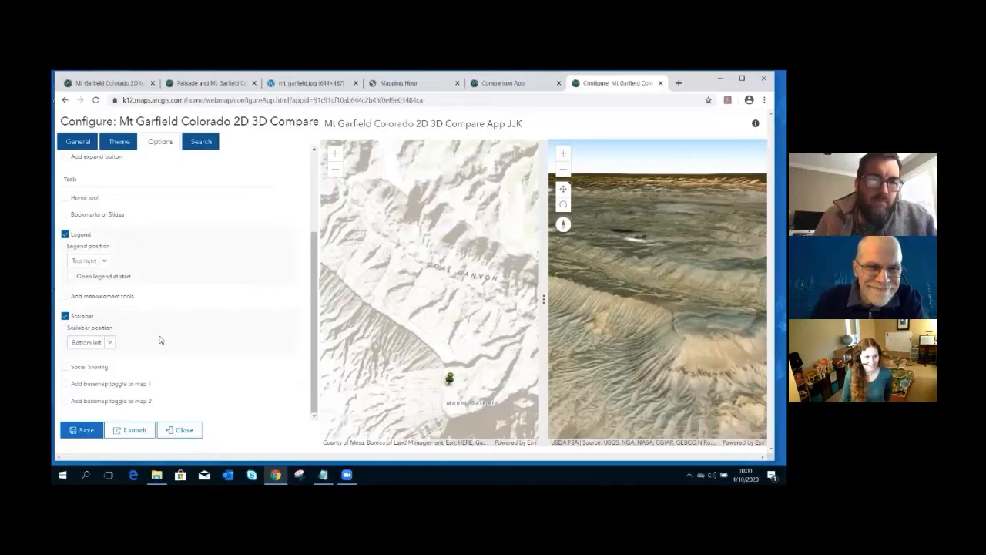
Add a basemap toggle to map 1 with USA Topo Maps as the alternate basemap, and save the configuration.
click(66, 384)
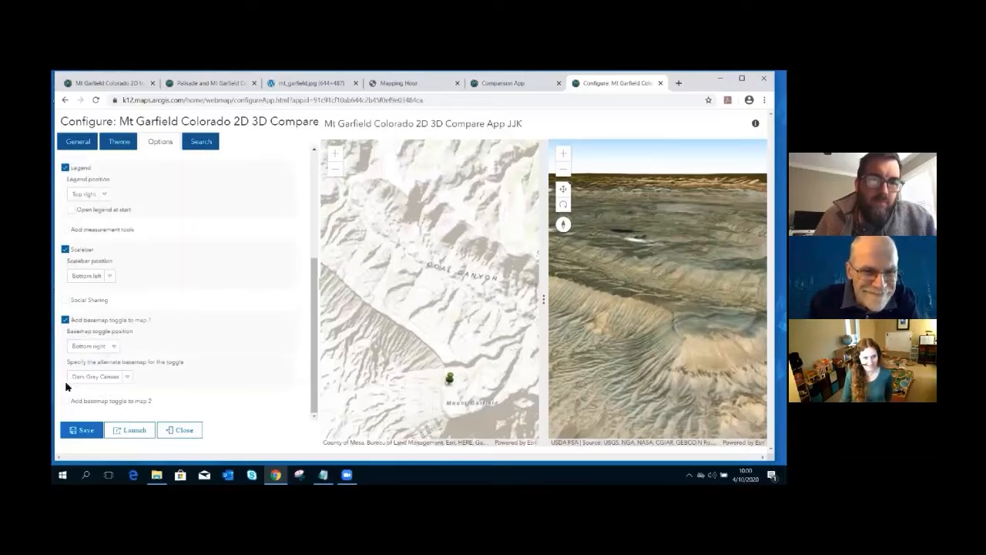
click(126, 377)
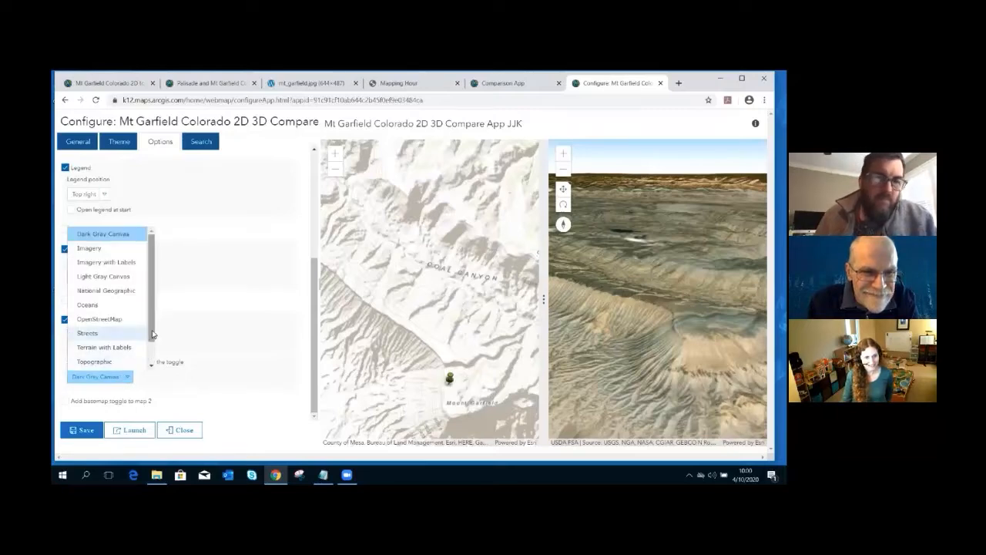
scroll(152, 333, down, 3)
click(122, 354)
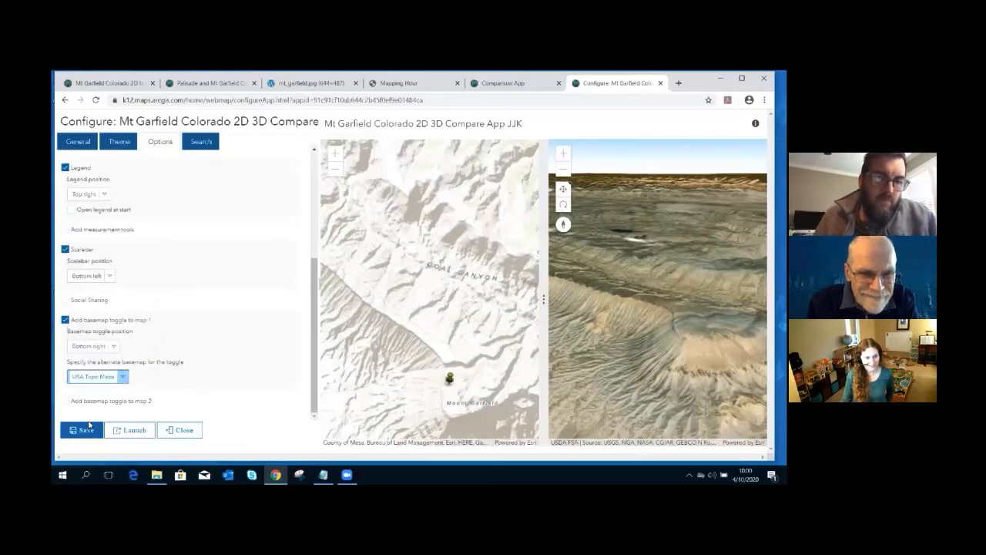
click(89, 425)
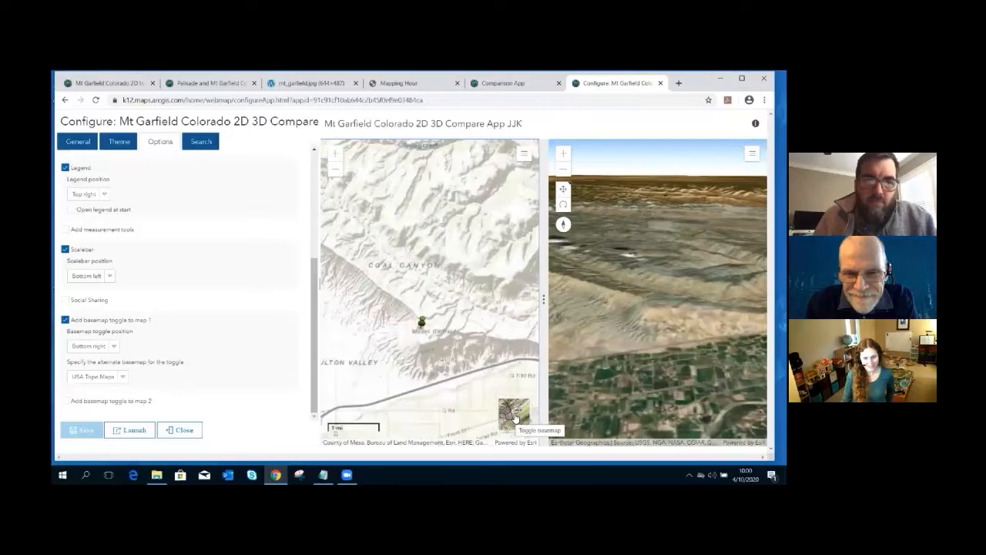
Switch map 1 in the preview to the USA Topo Maps basemap and examine the contours around Mount Garfield.
click(516, 417)
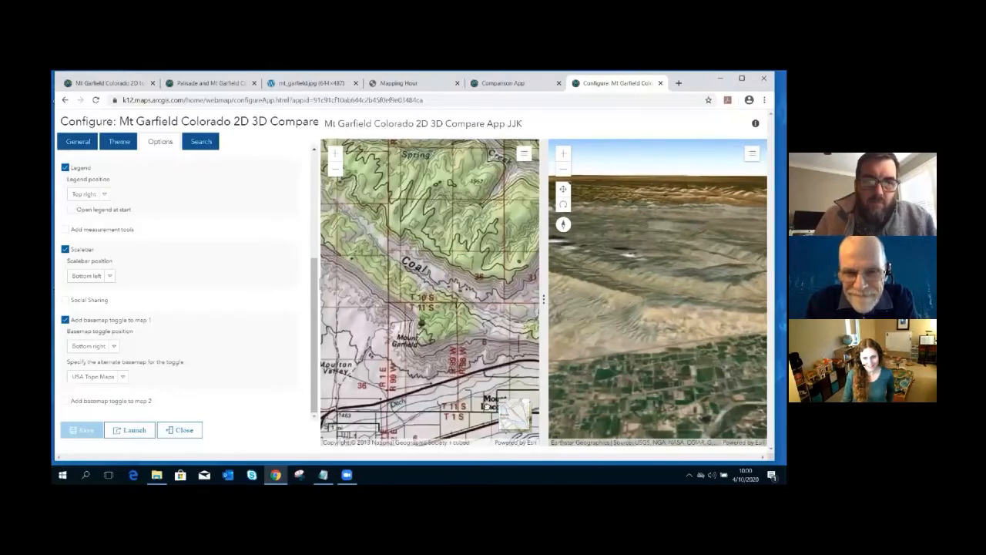
scroll(449, 382, up, 2)
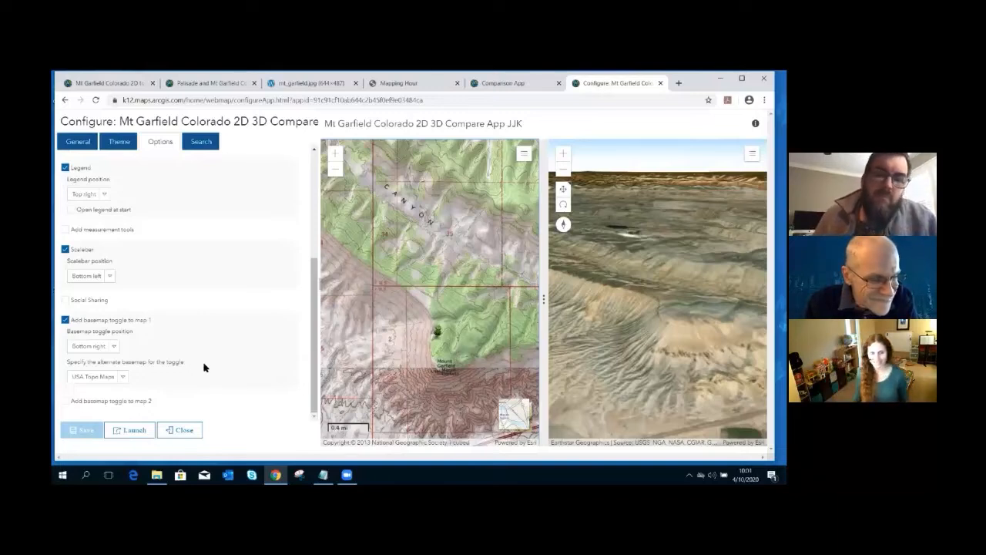
Enable the measurement tools and the Home tool in the compare app's options.
click(65, 229)
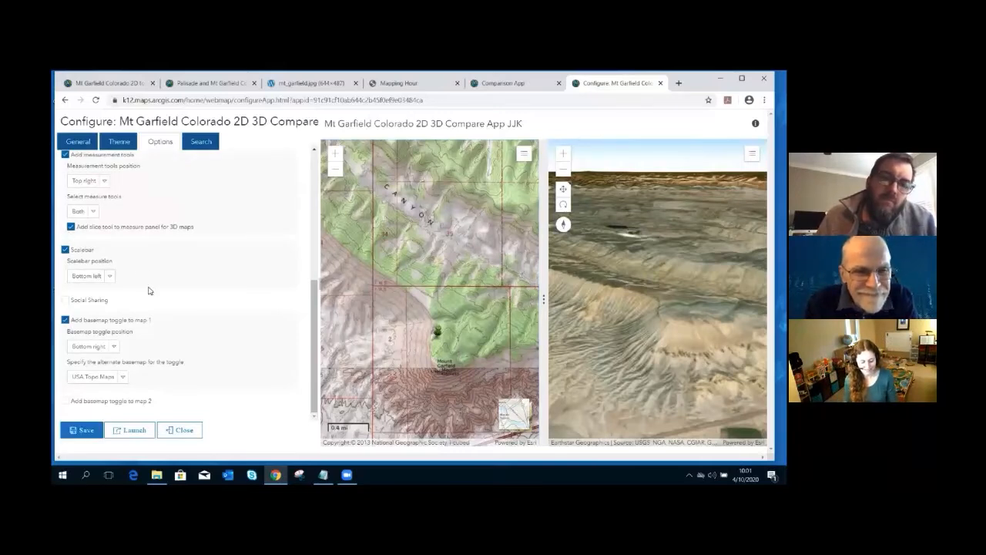
scroll(148, 290, up, 5)
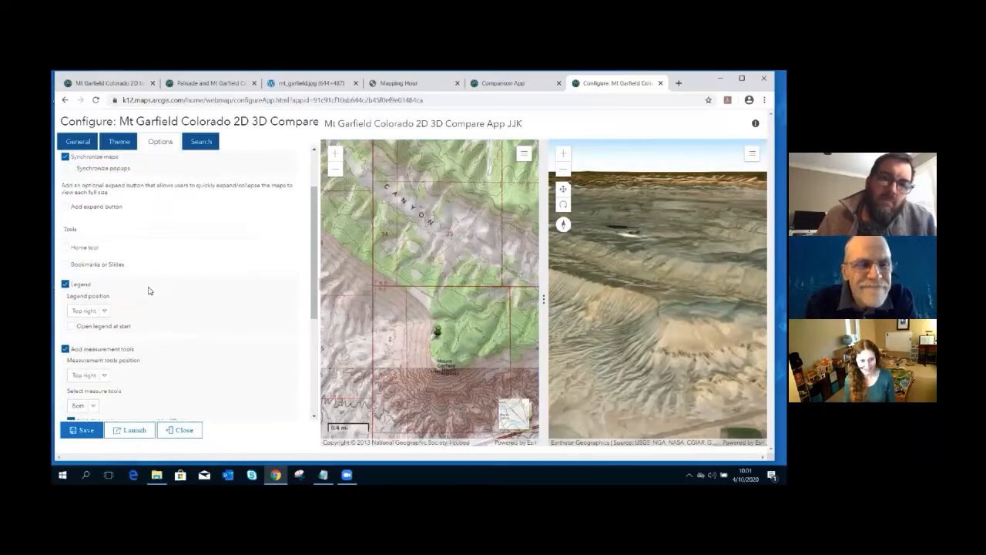
click(65, 294)
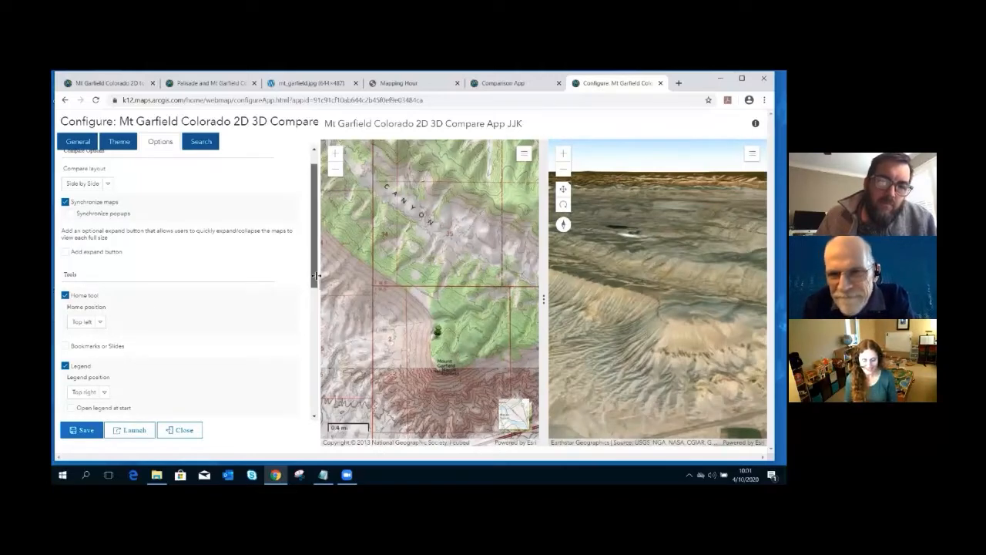
scroll(177, 254, up, 1)
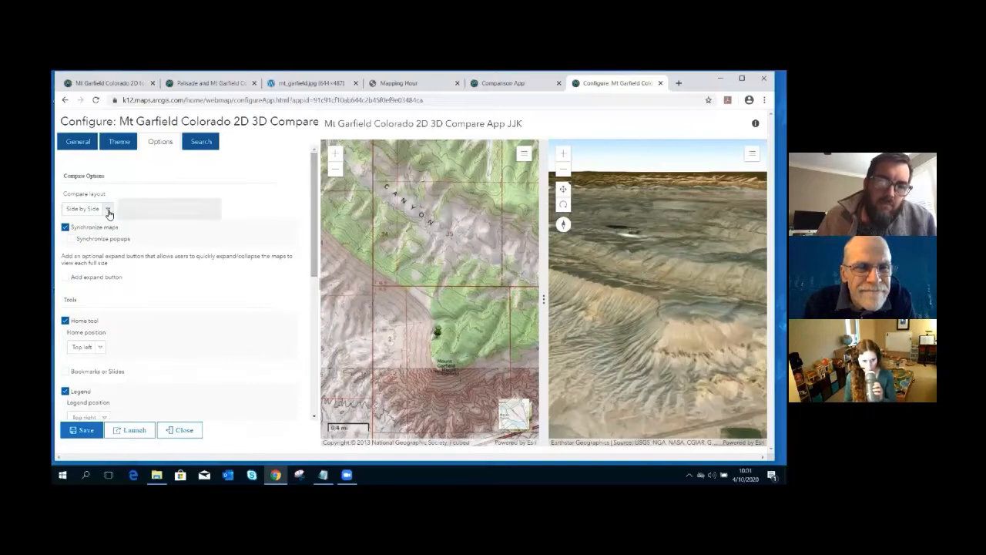
Try the Stacked compare layout for the 2D map and 3D scene, and save the configuration.
click(108, 213)
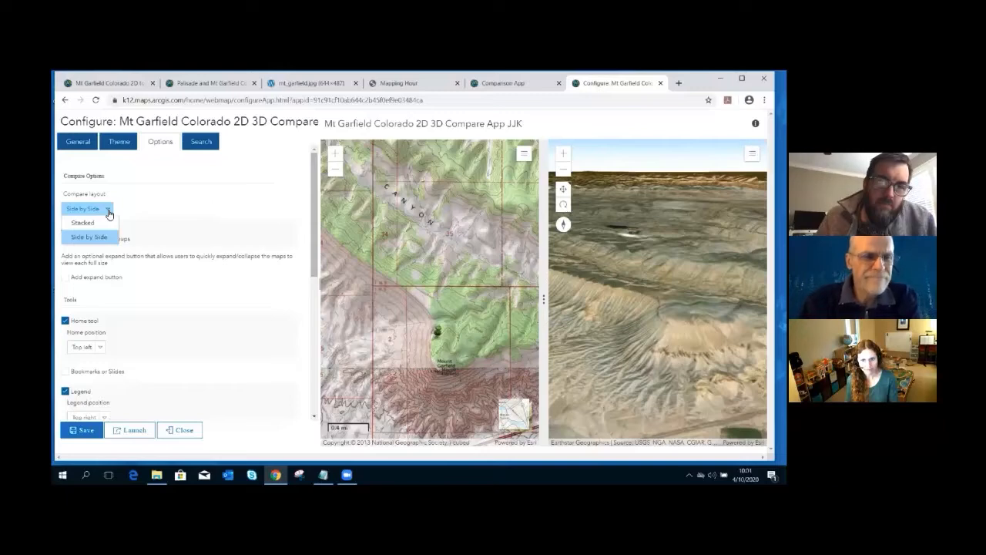
click(99, 223)
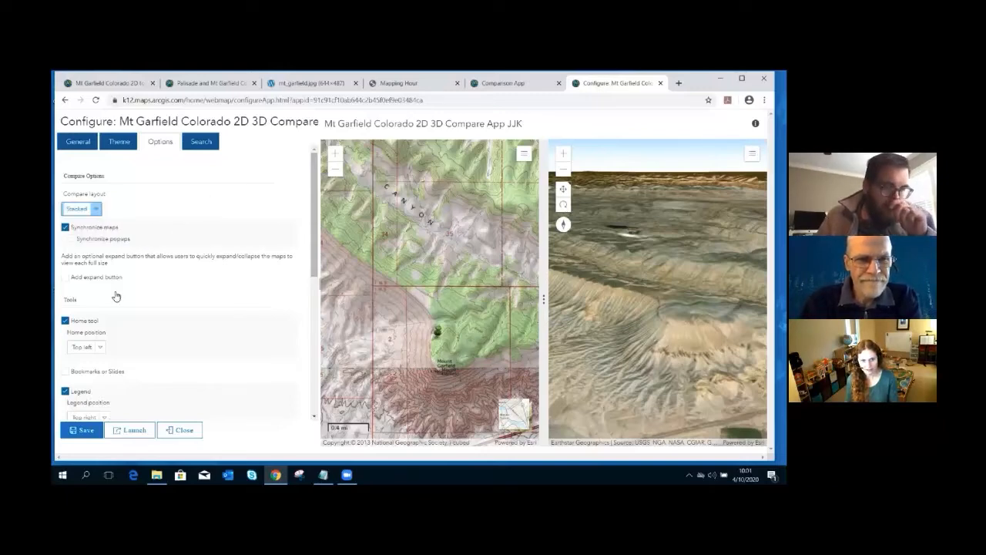
click(83, 430)
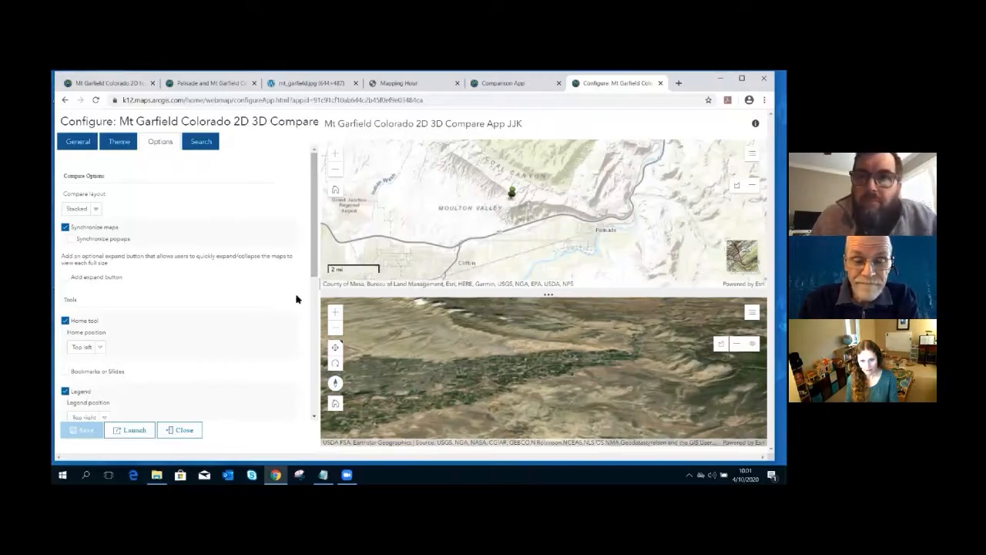
Set the compare layout to Side by Side and save the configuration.
click(87, 208)
click(87, 237)
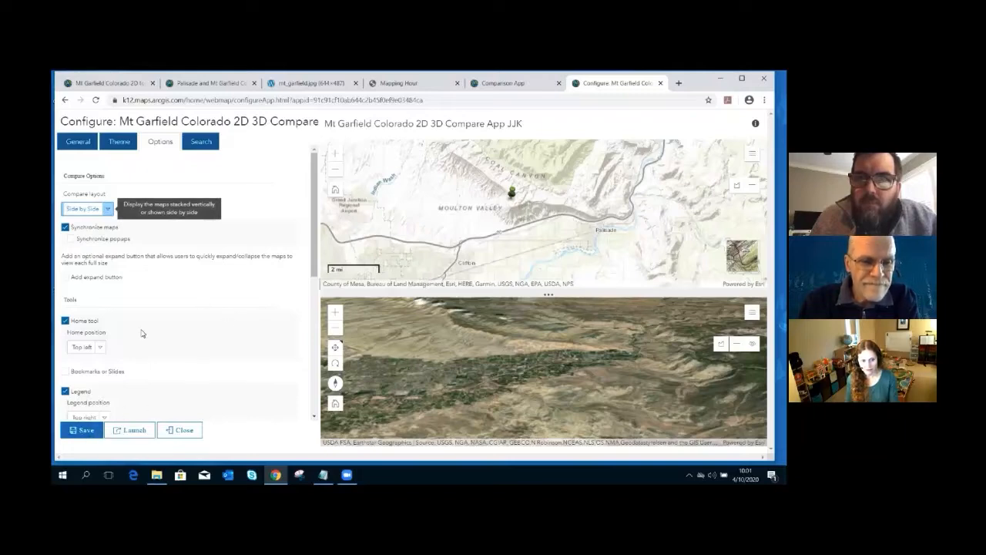
click(158, 279)
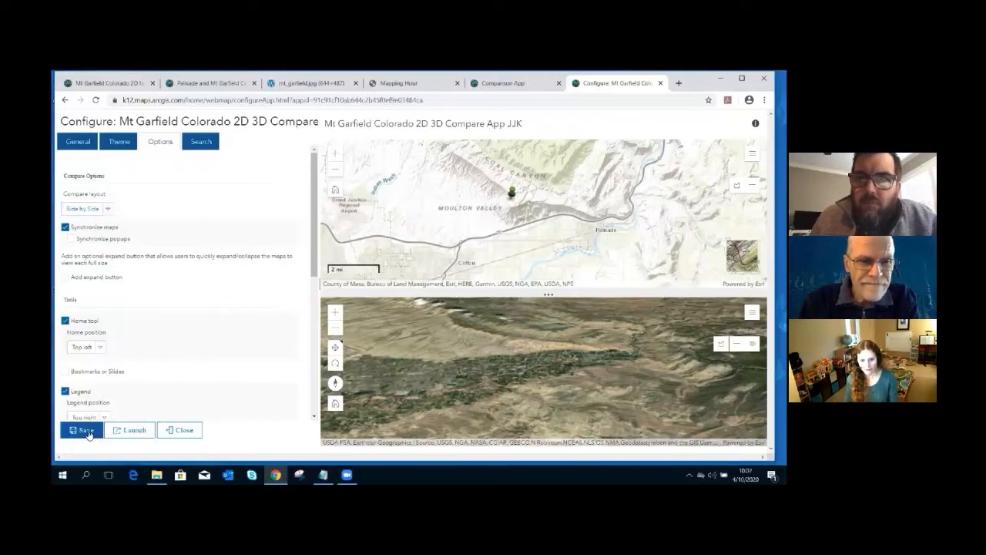
click(82, 430)
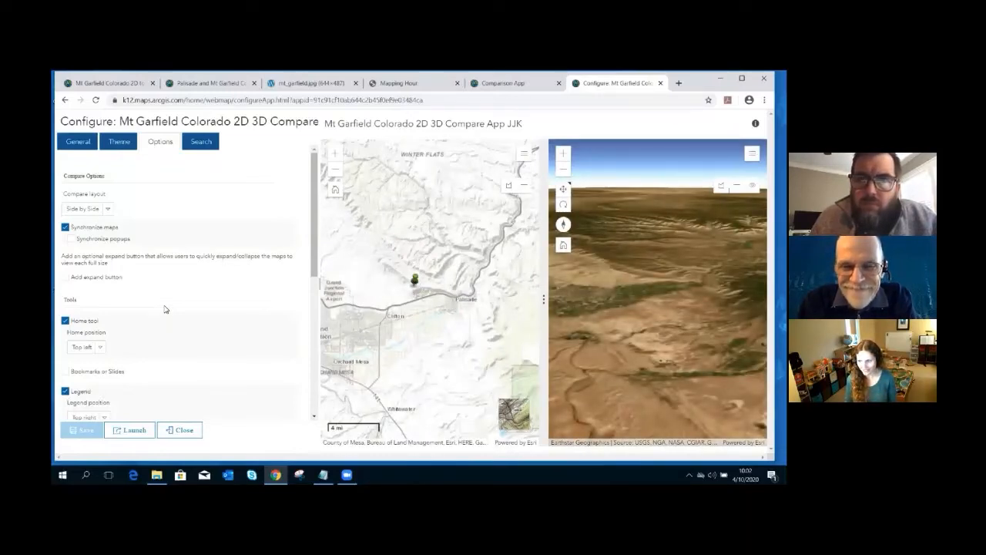
drag(368, 320, 412, 337)
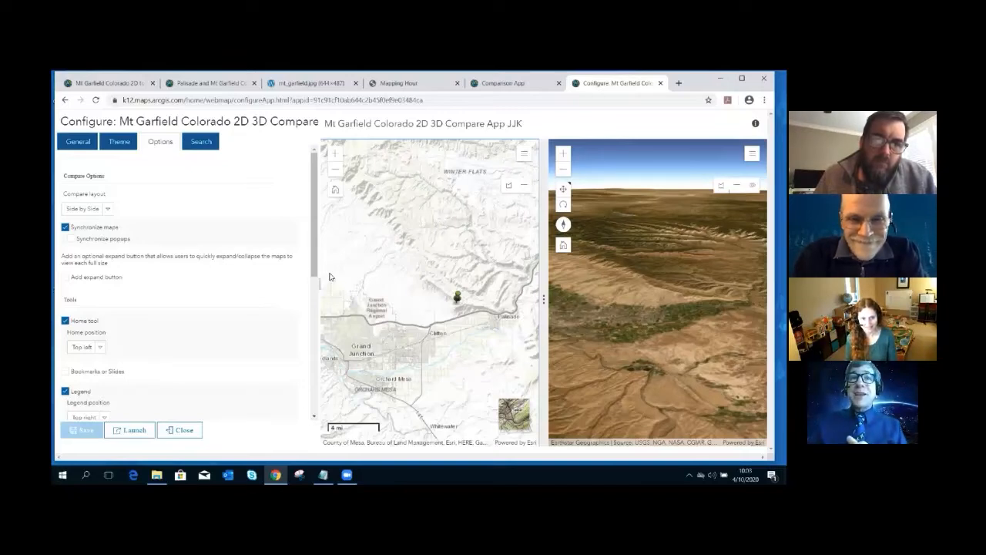
Launch the Mt Garfield compare app, dismiss its splash screen, and explore the Mount Garfield terrain in the linked map and scene.
click(133, 430)
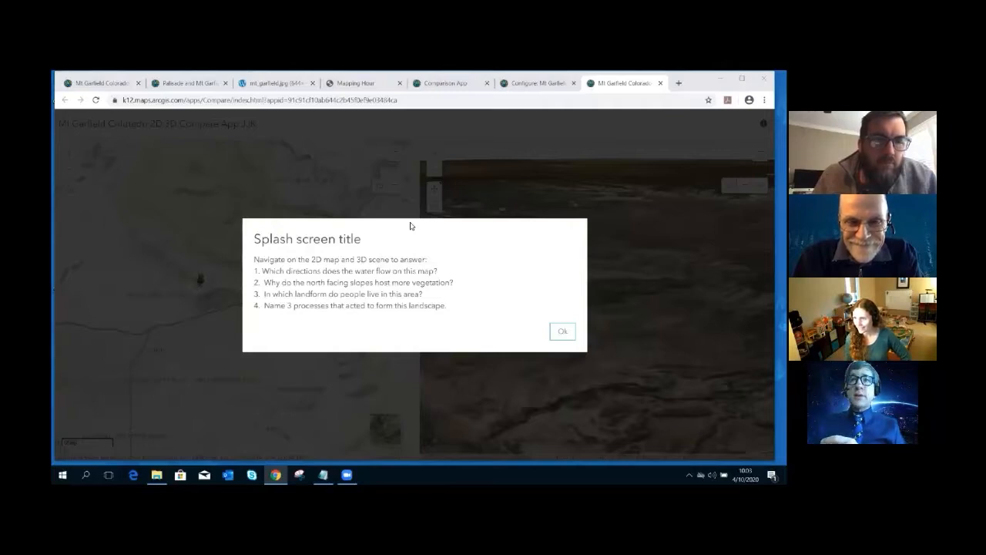
click(396, 325)
click(562, 333)
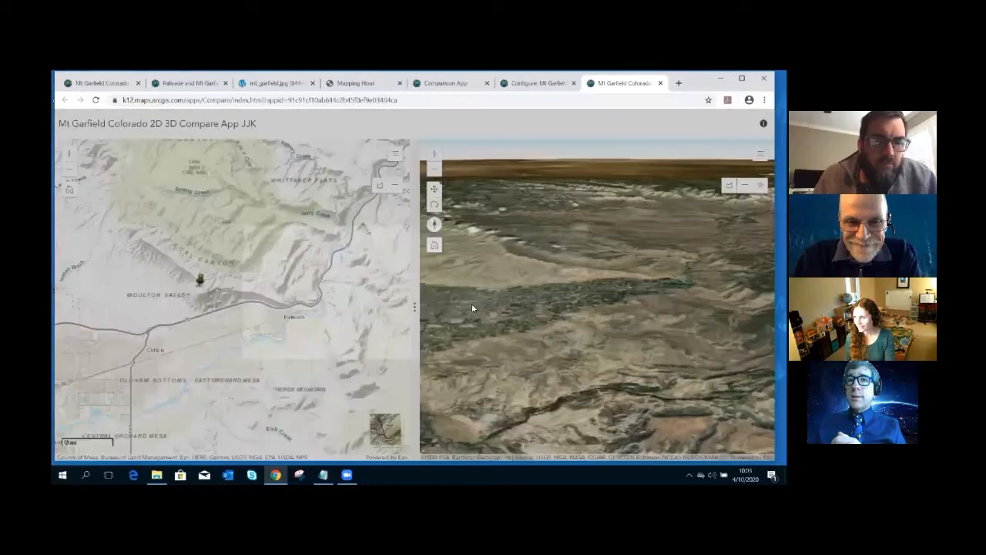
scroll(558, 290, down, 4)
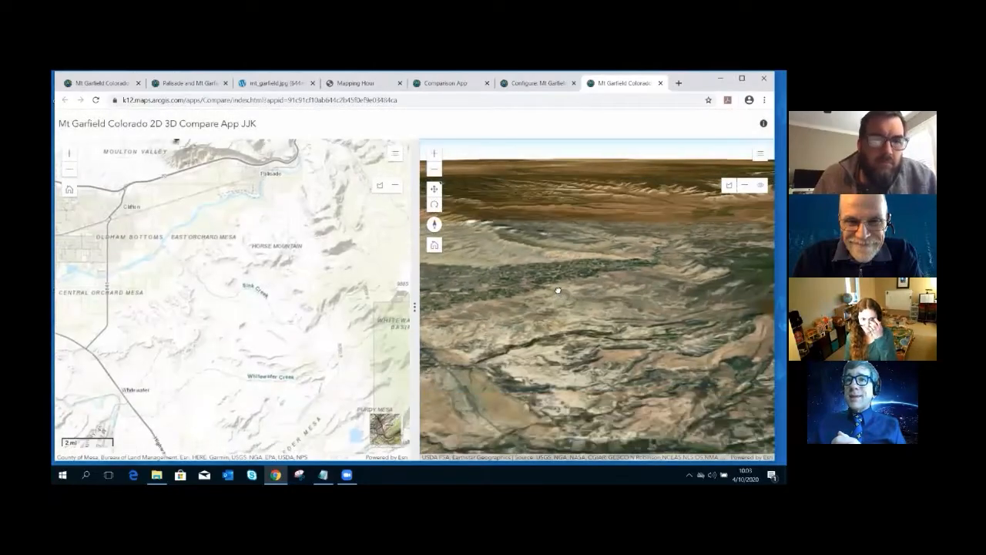
drag(526, 330, 517, 325)
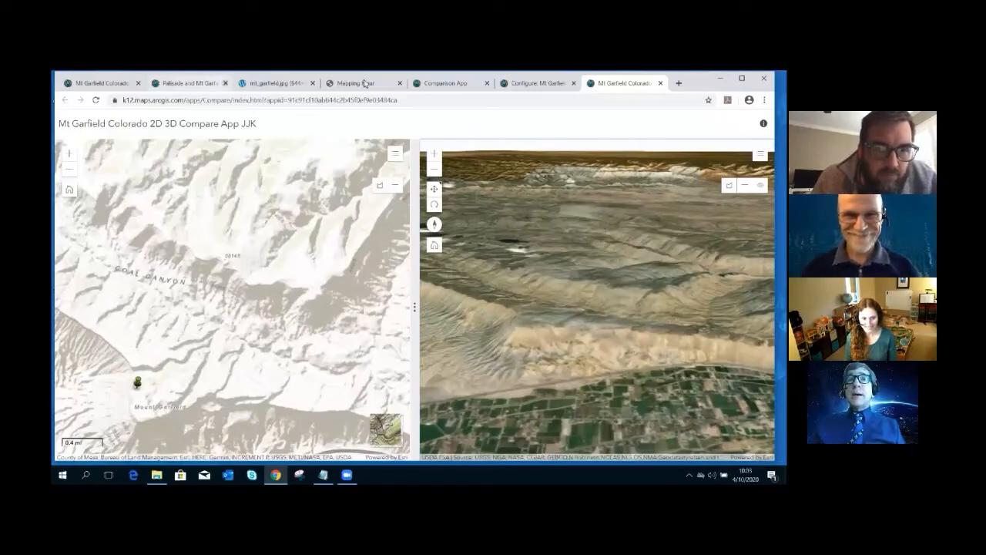
Revisit the Hawaii Comparison App and review the Resources slide in the Mapping Hour PDF.
click(443, 83)
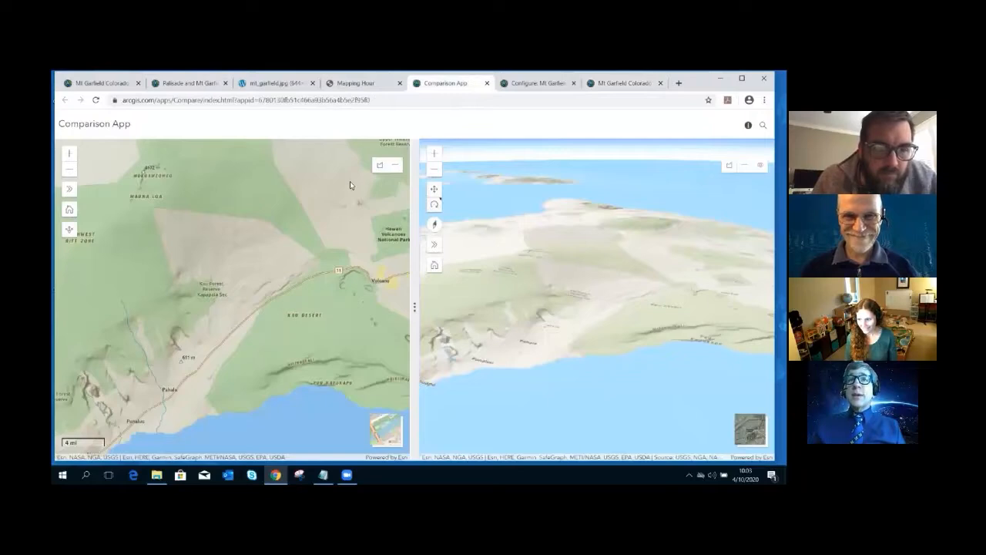
click(367, 83)
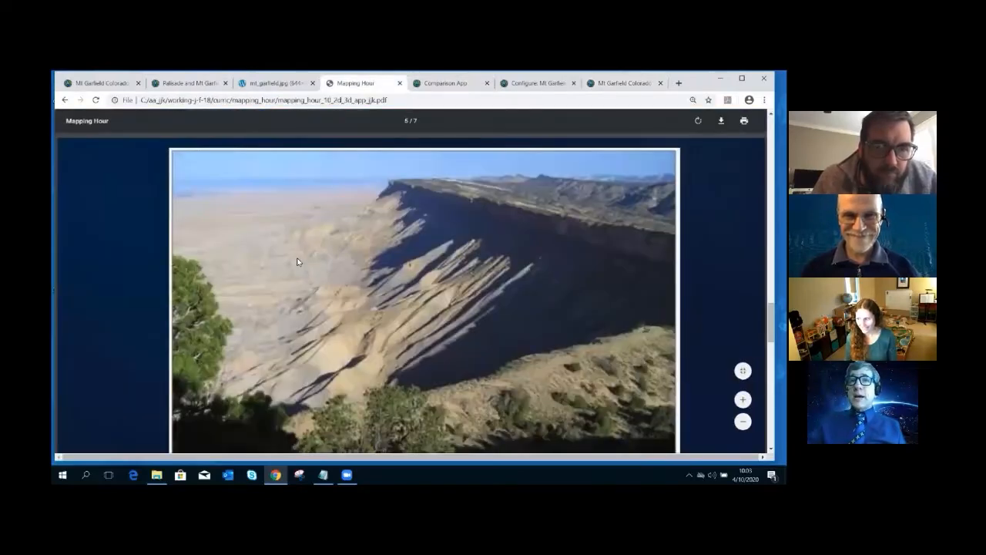
scroll(297, 262, down, 5)
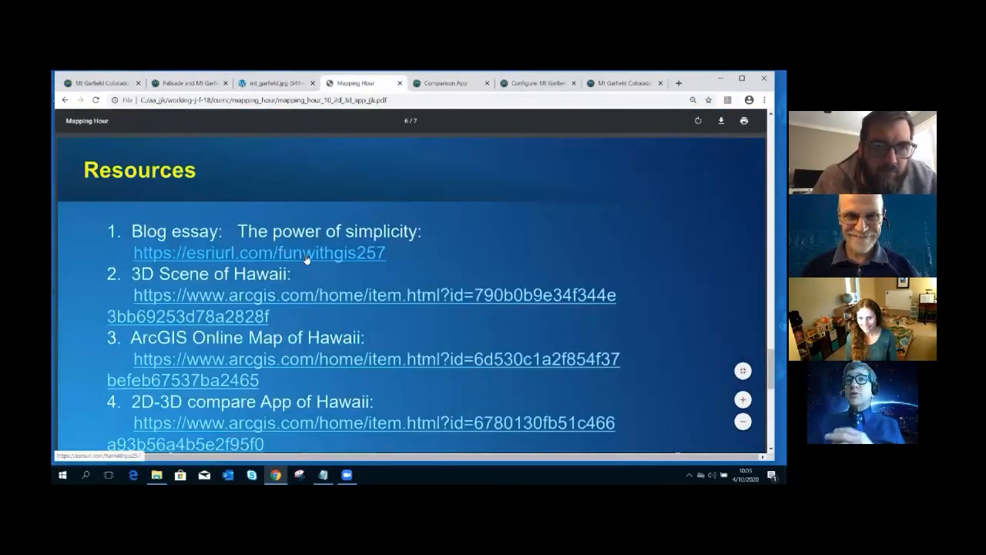
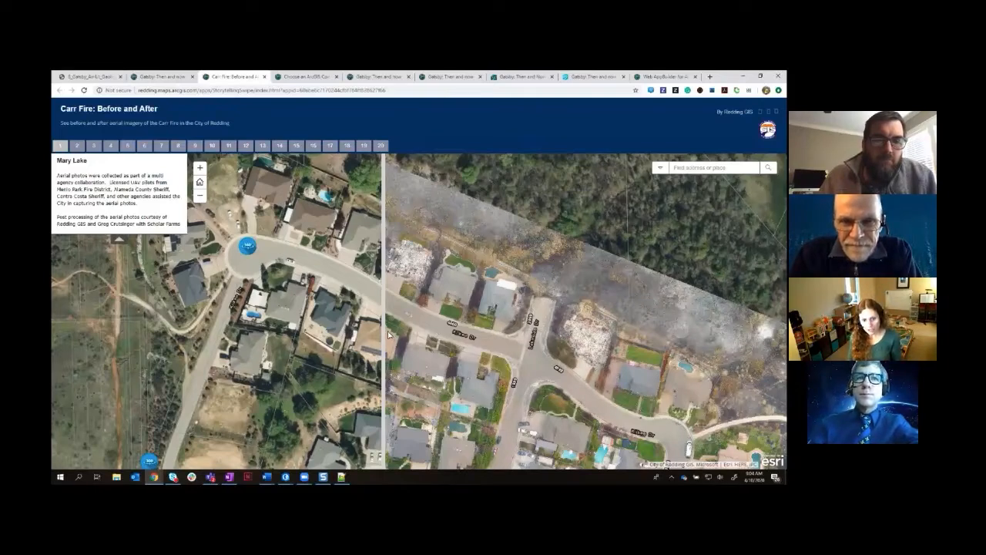
Compare the Carr Fire before and after imagery around Mary Lake by moving the swipe divider back and forth.
drag(384, 330, 362, 346)
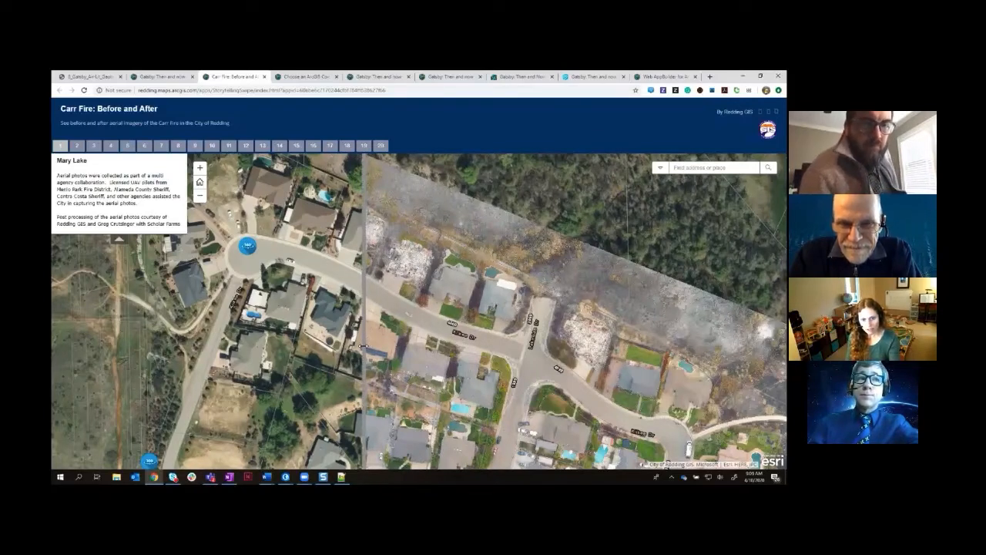
drag(363, 346, 392, 354)
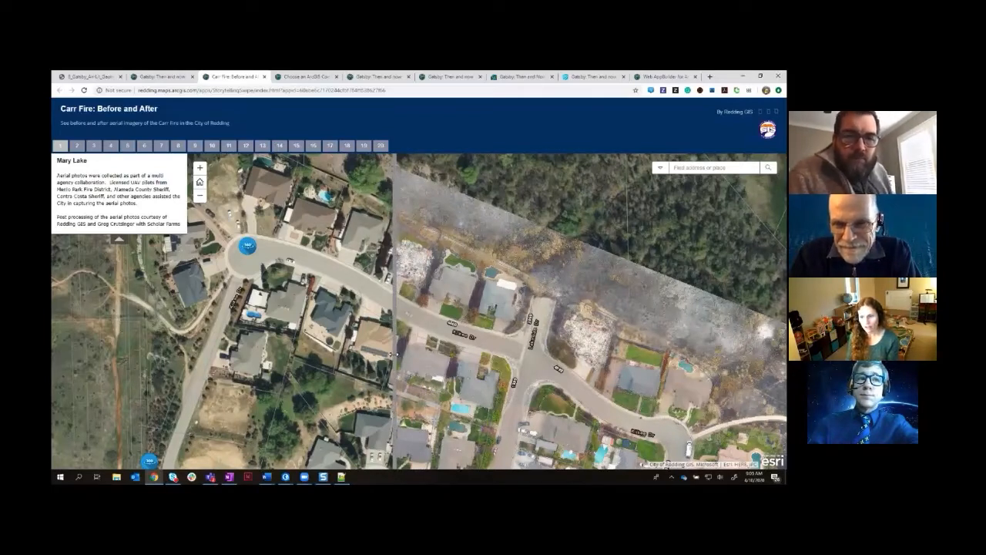
mouse_move(393, 355)
mouse_down()
mouse_move(324, 355)
mouse_move(401, 365)
mouse_move(386, 370)
mouse_up()
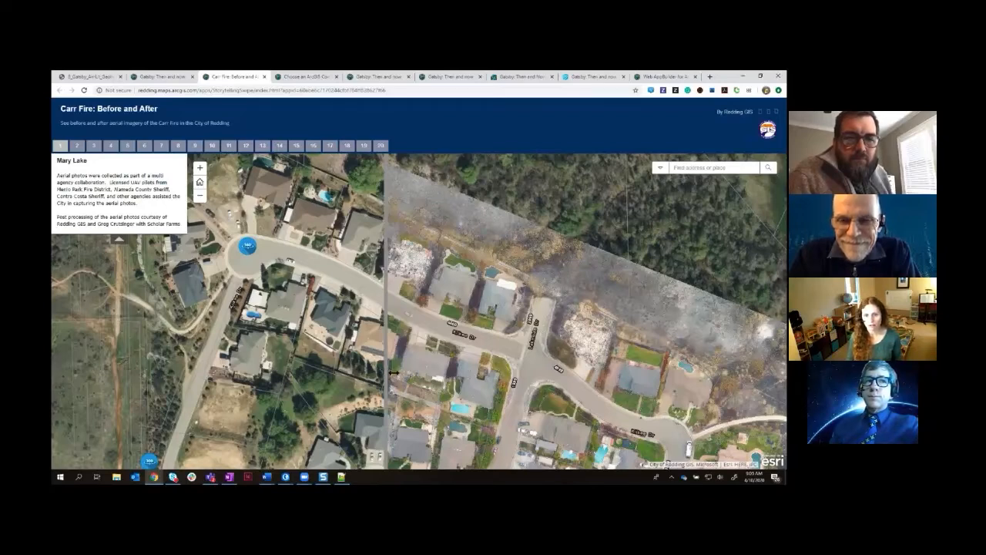
drag(386, 371, 410, 377)
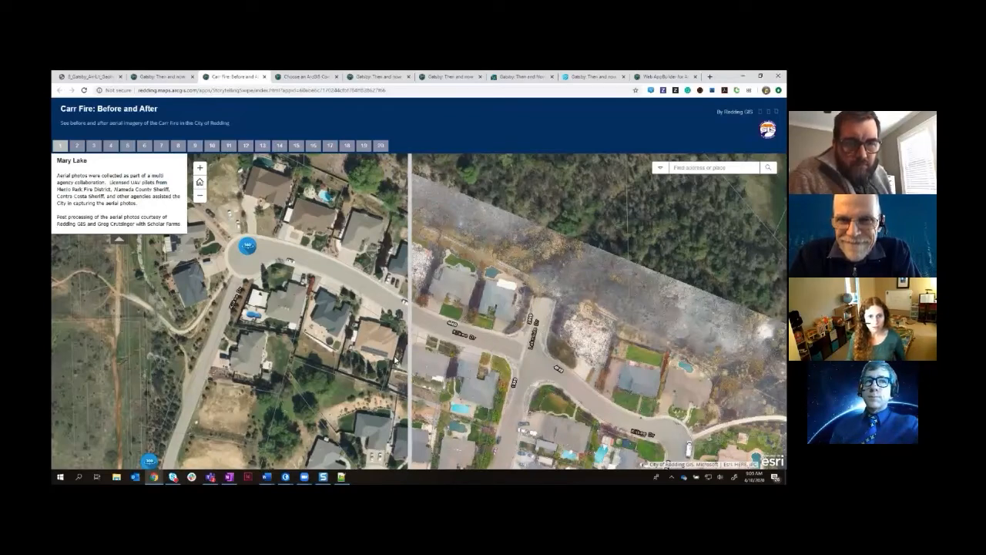
Start creating a web app from the Gatsby: Then and now map and show the Compare Maps/Layers templates.
click(171, 78)
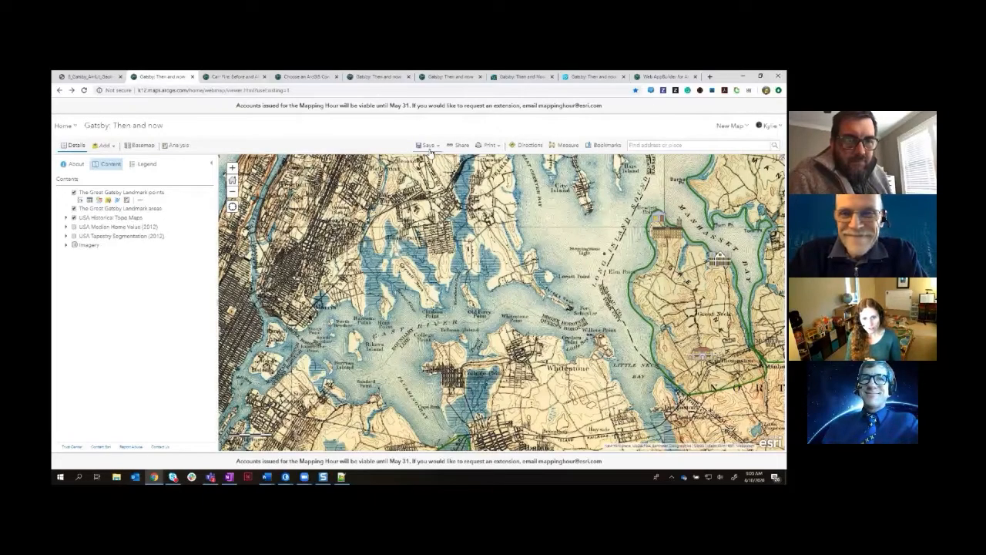
click(462, 146)
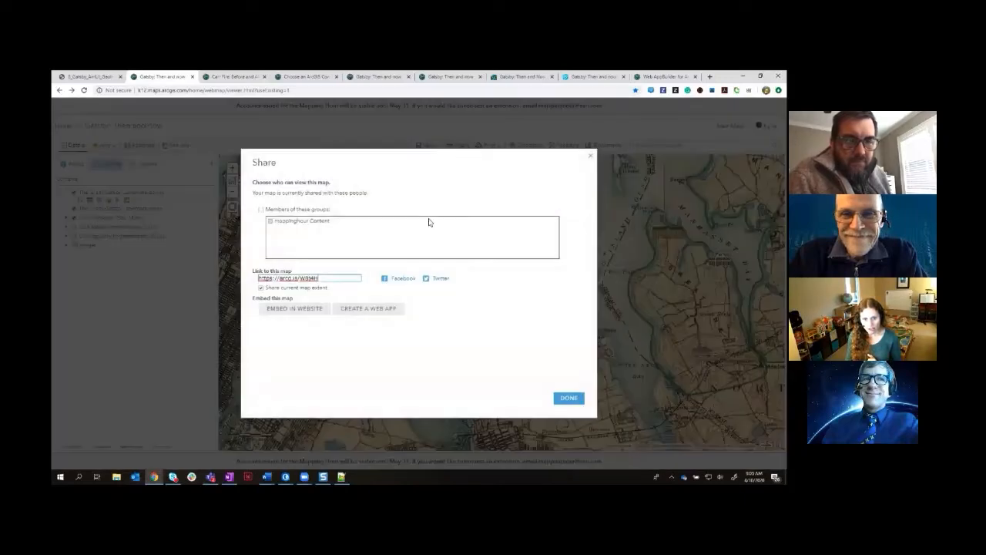
click(370, 309)
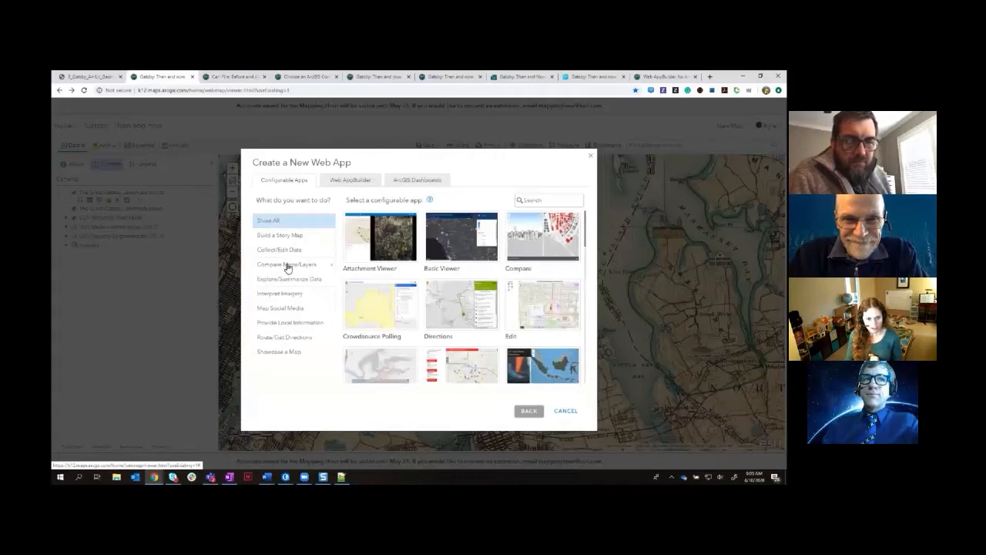
click(287, 264)
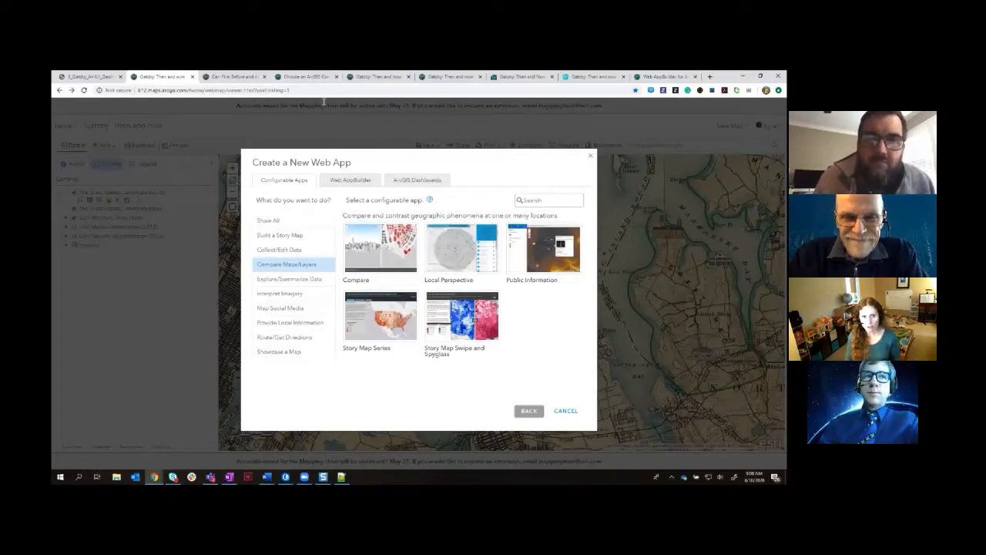
Look up the templates that mention "swipe" in the Configurable Apps help page, and return to the web app template list.
click(296, 77)
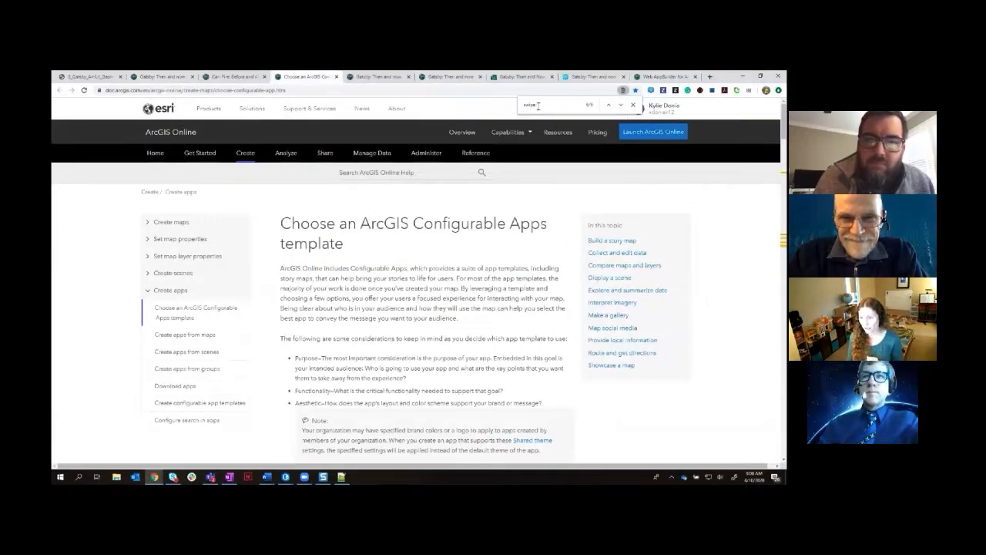
click(621, 105)
click(621, 105)
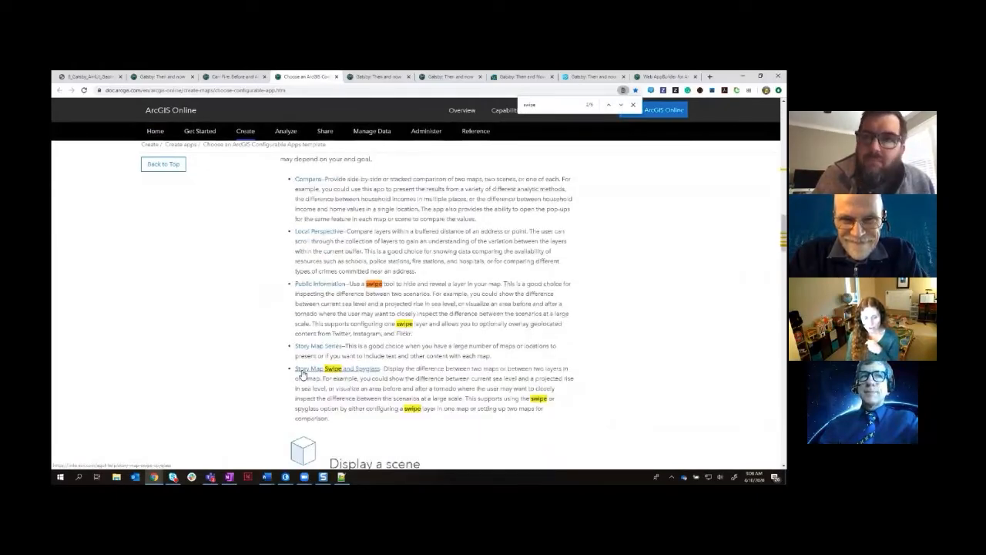
click(161, 81)
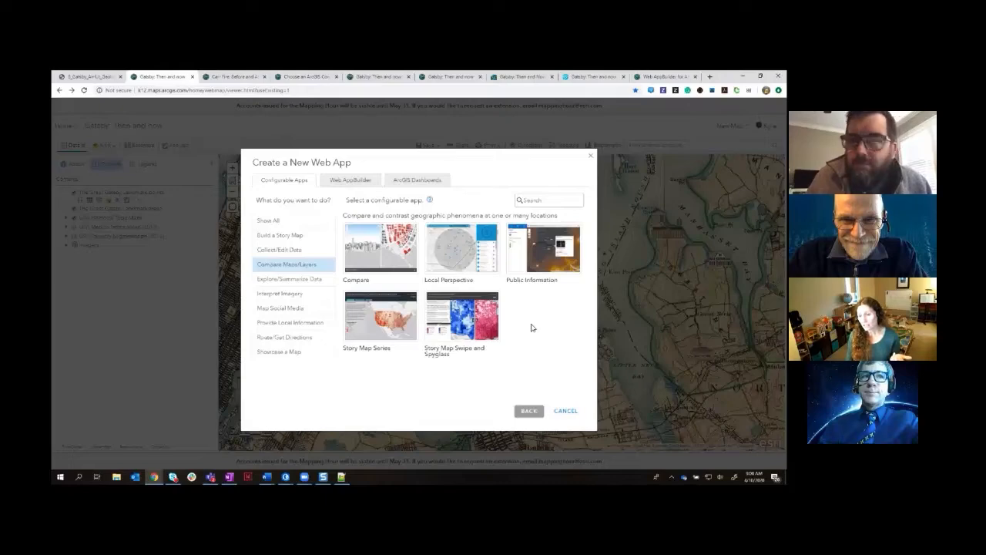
Swipe between the historical topo map and imagery in the finished Gatsby: Then and now app, and return to the template list.
click(371, 77)
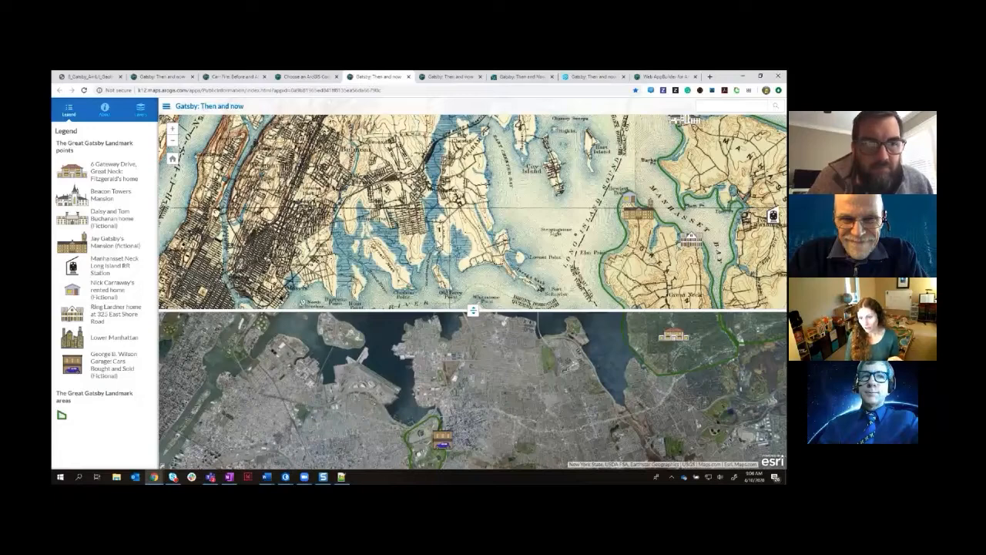
drag(473, 311, 473, 277)
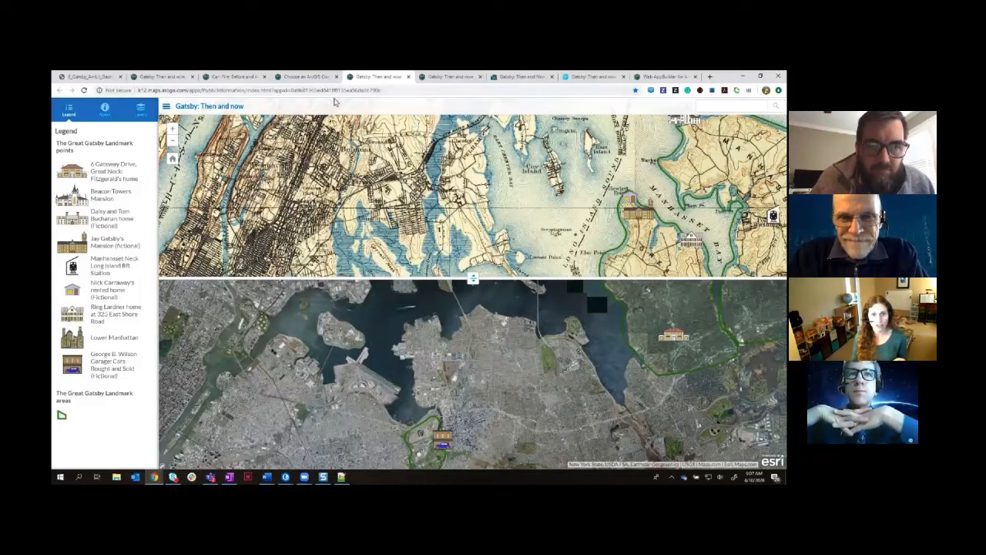
click(169, 77)
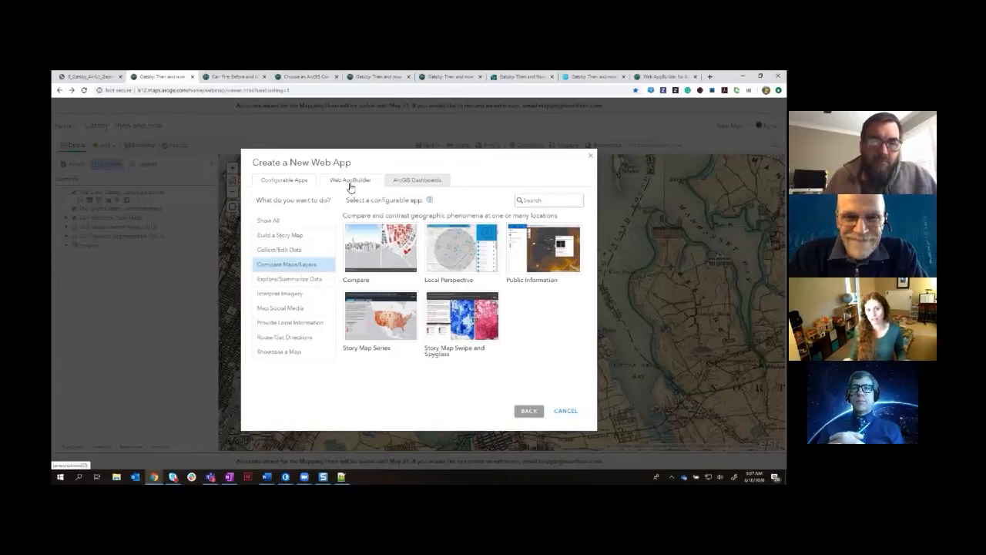
Create a Web AppBuilder app from the map with the title "Gatsby: Then and now - WAB demo".
click(353, 181)
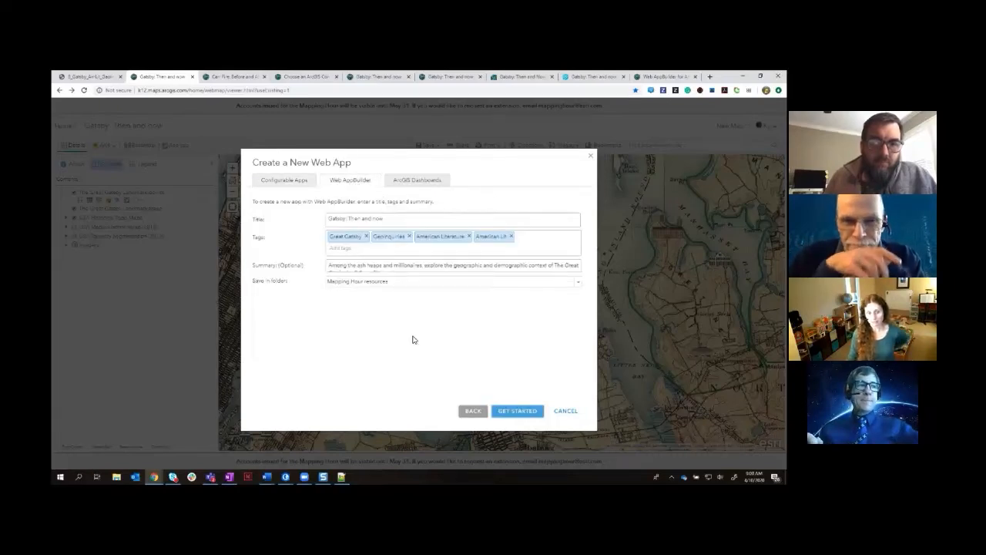
click(409, 221)
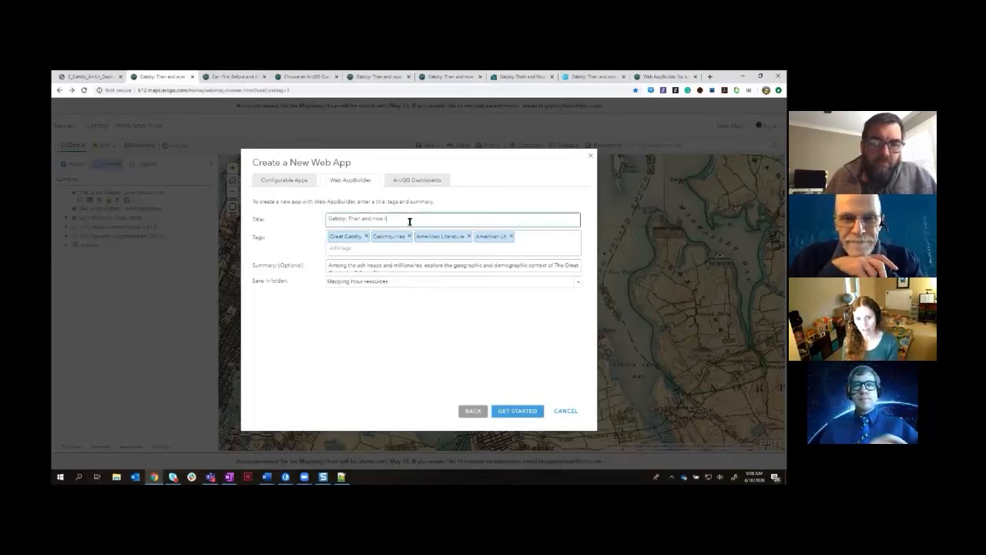
text(- WAB demo)
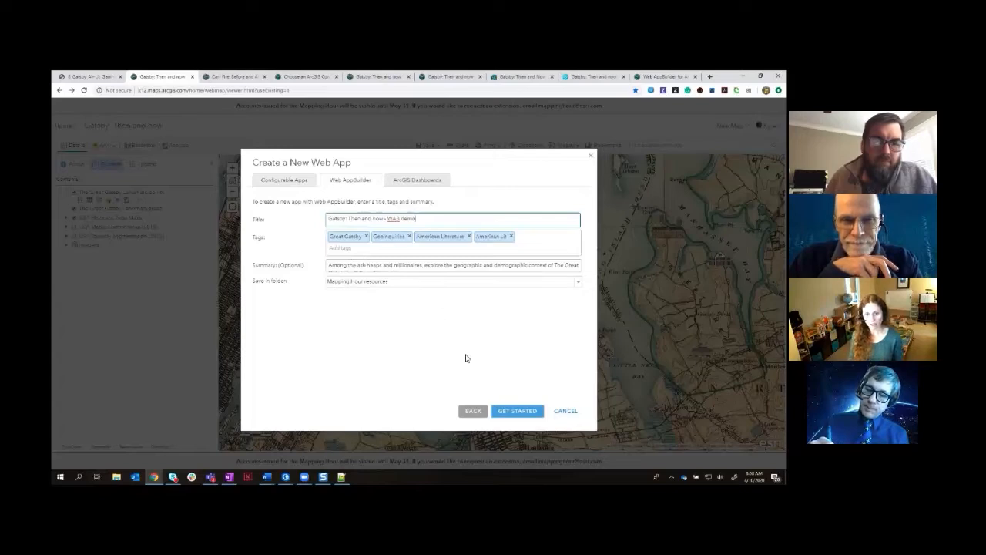
click(516, 412)
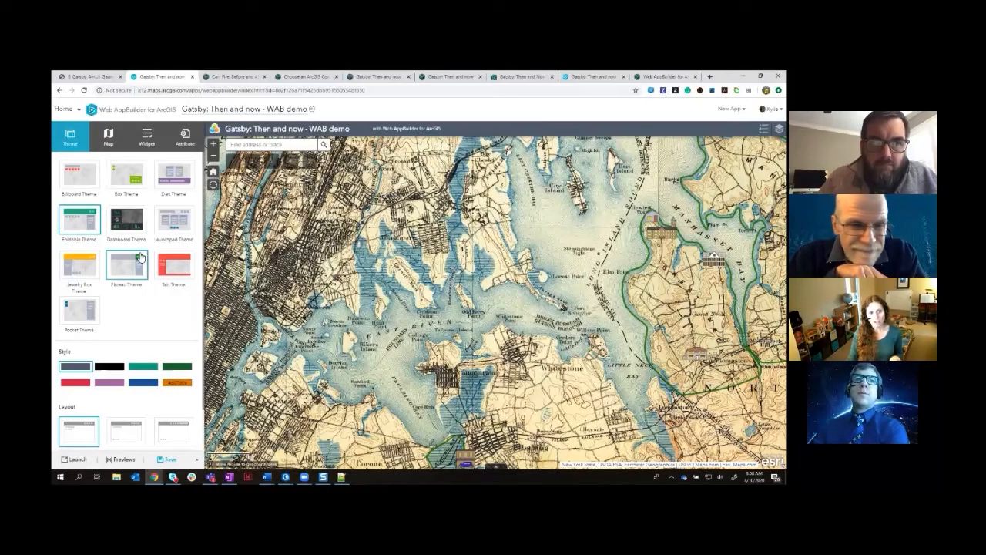
Apply the Dashboard Theme and reduce its layout to the map area beside two stacked widget panels, making the upper panel shorter than the lower one.
click(128, 219)
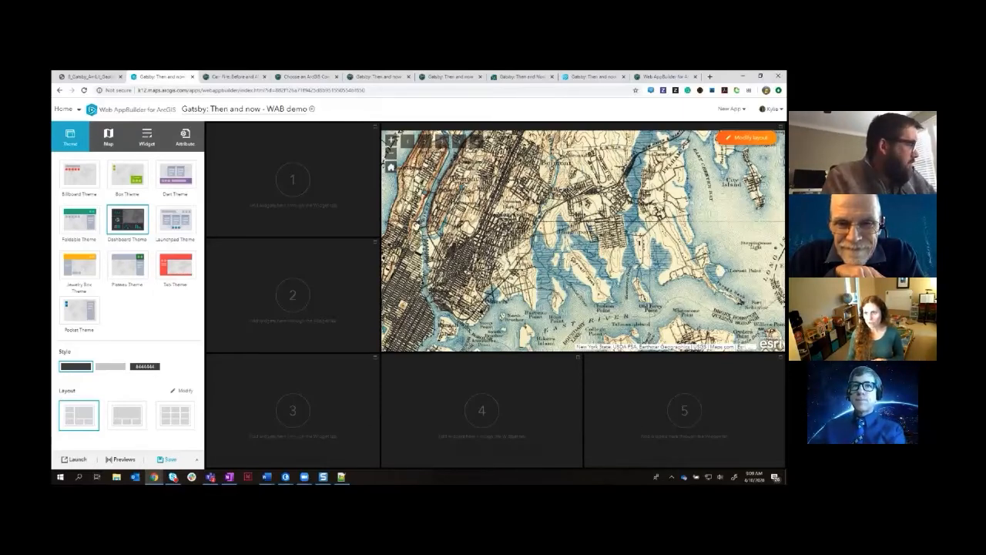
click(745, 137)
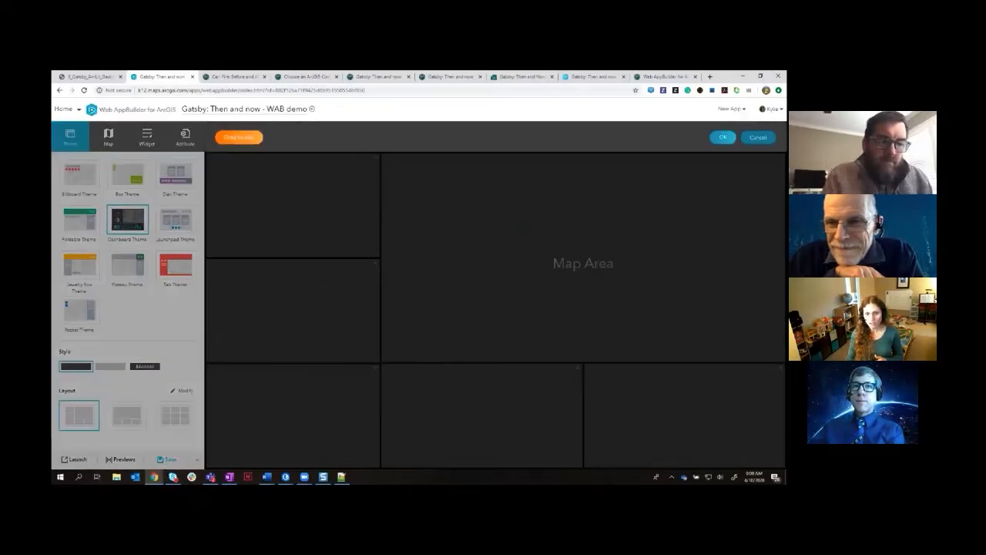
click(376, 369)
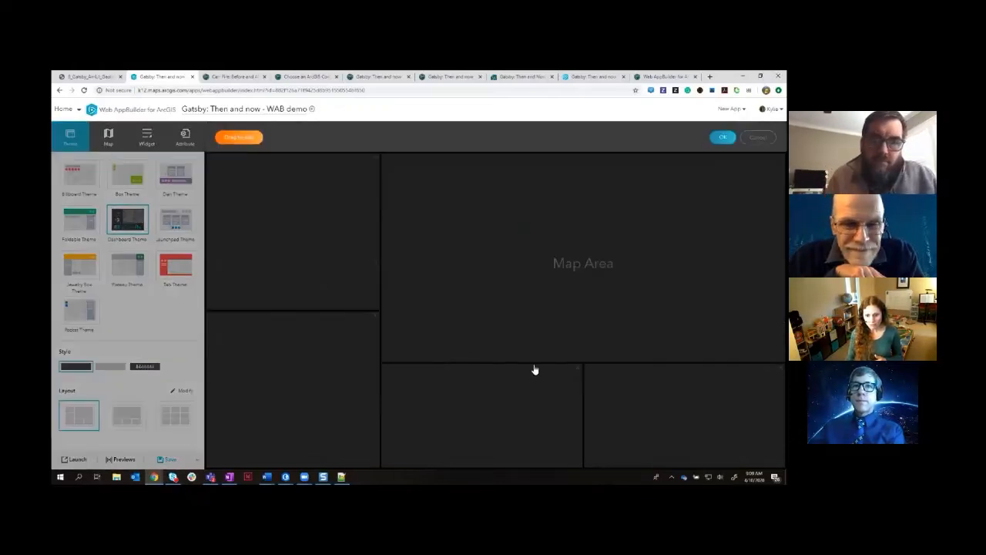
click(579, 371)
click(393, 358)
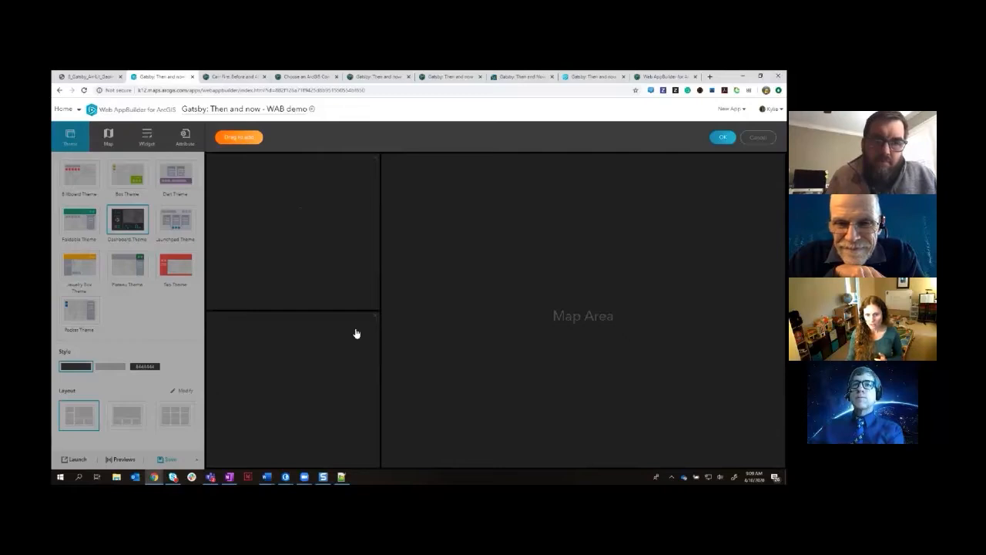
drag(344, 309, 337, 255)
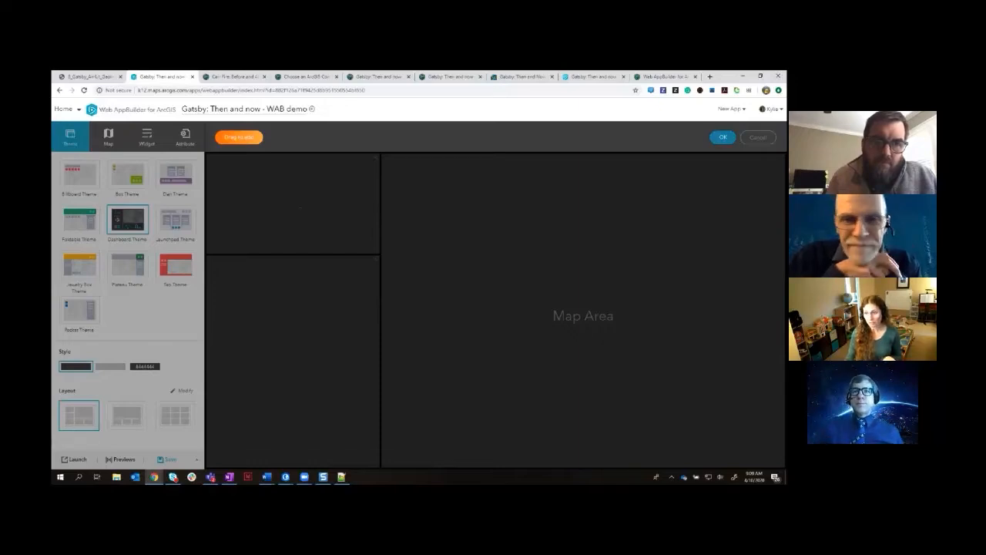
click(722, 137)
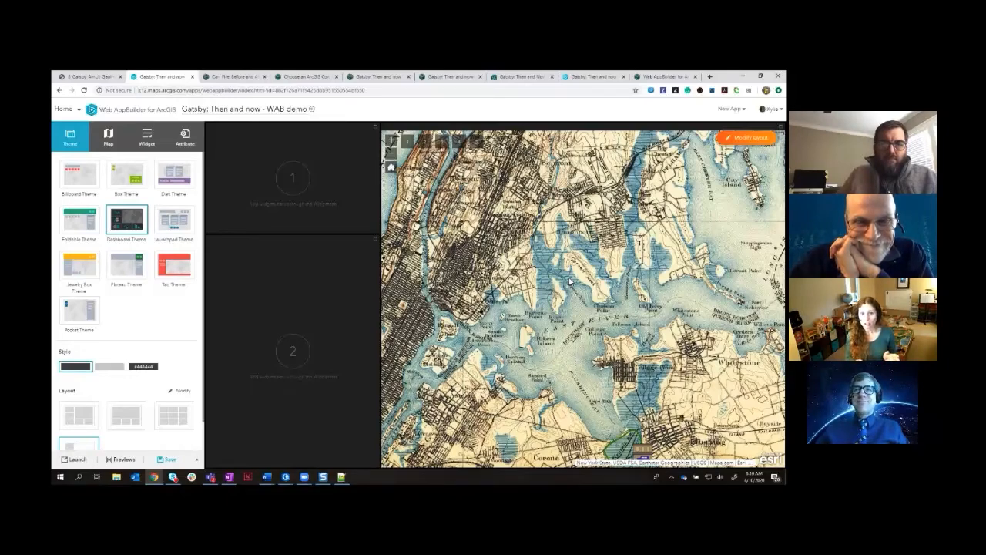
Add the About widget to the first widget placeholder of the app.
click(149, 146)
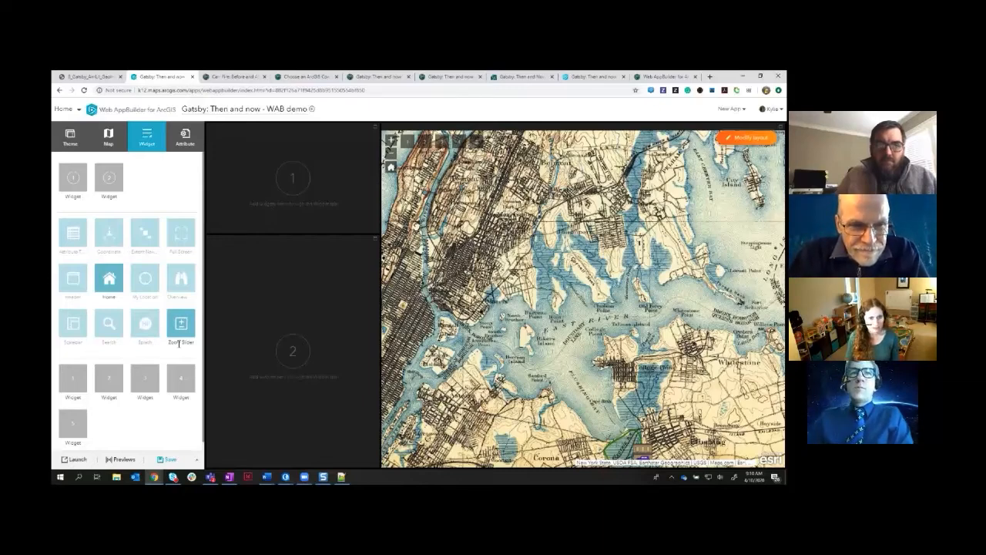
click(73, 178)
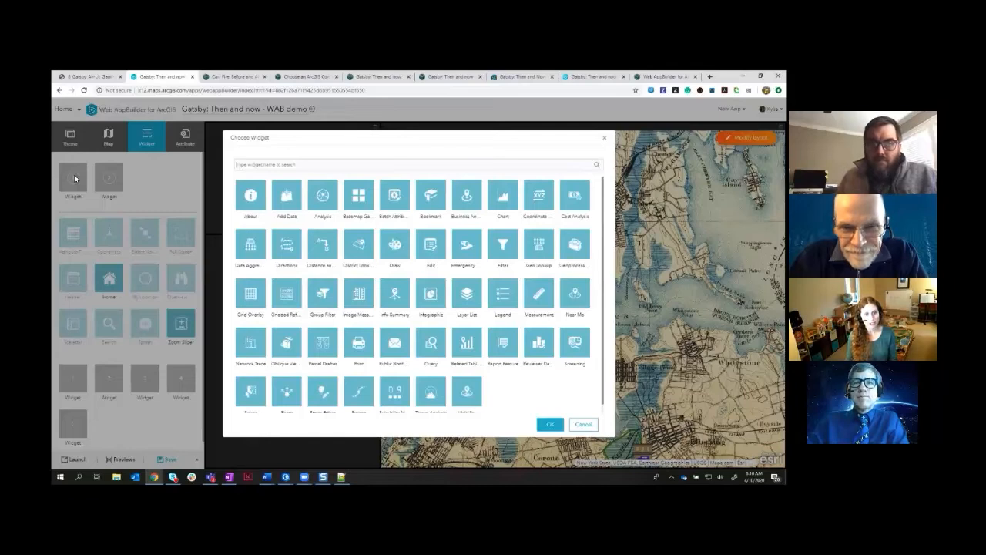
scroll(443, 321, down, 1)
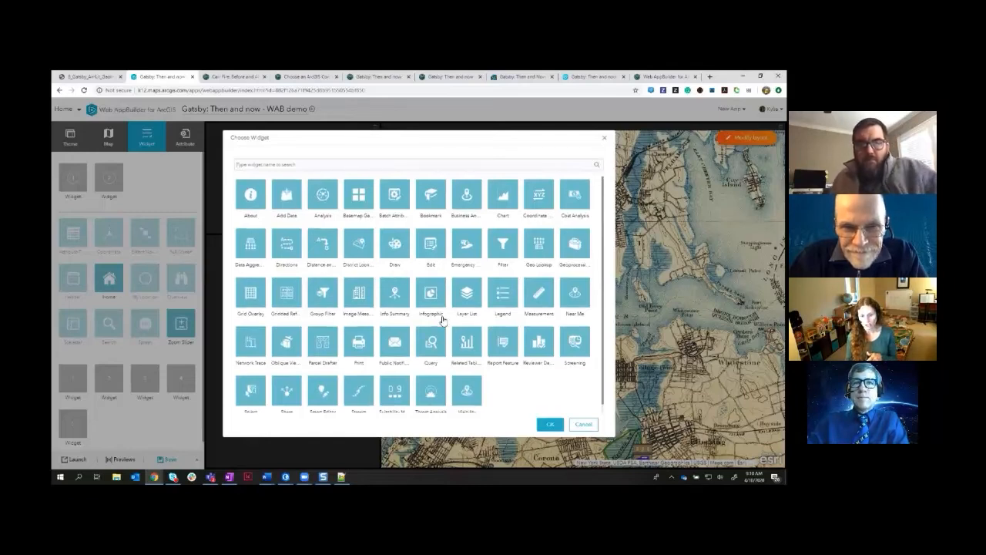
scroll(443, 320, down, 1)
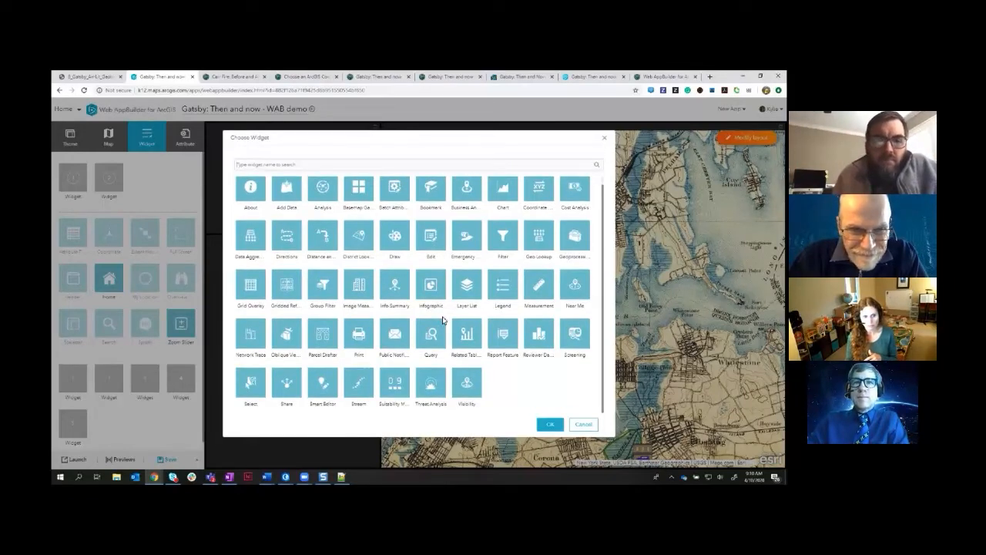
click(252, 193)
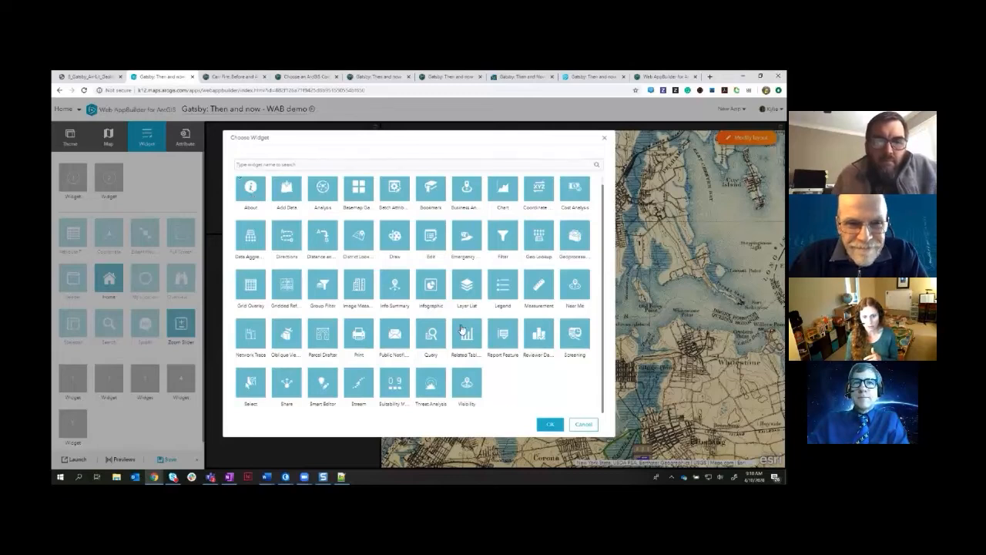
click(548, 425)
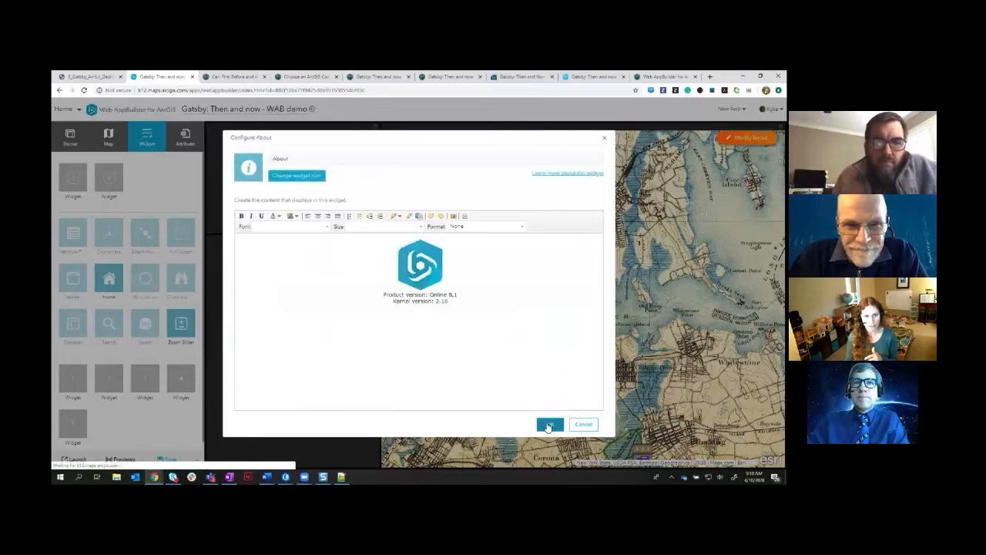
Replace the default About content with the introduction to The Great Gatsby's geographic and demographic context and the instructions for comparing maps with the swipe tool.
key(ctrl+a)
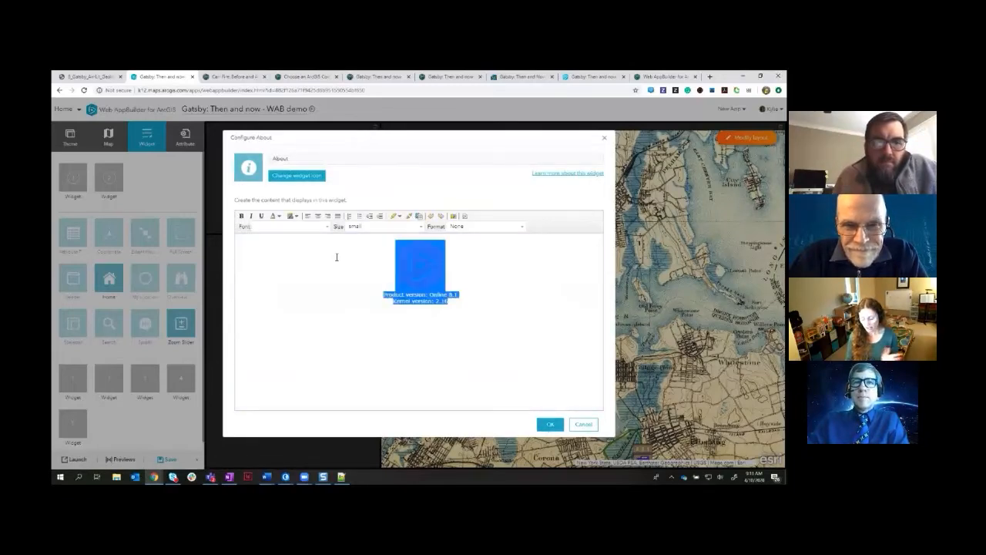
key(Delete)
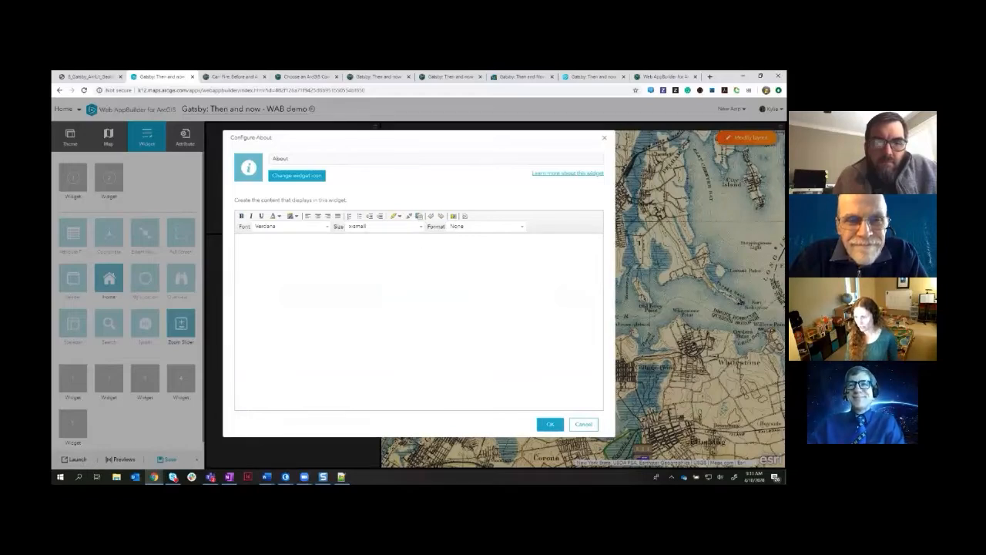
text(Among the ash heaps and millionaires, explore the geographic and demographic context of The Great Gatsby by F. Scott Fitzgerald.  To compare the city in the early 1900s and now, use the swipe tool and drag the bar to show and hide the historical map. If the swipe tool is off, turn it on by clicking the swipe button on the map to the right of the + for zooming in.)
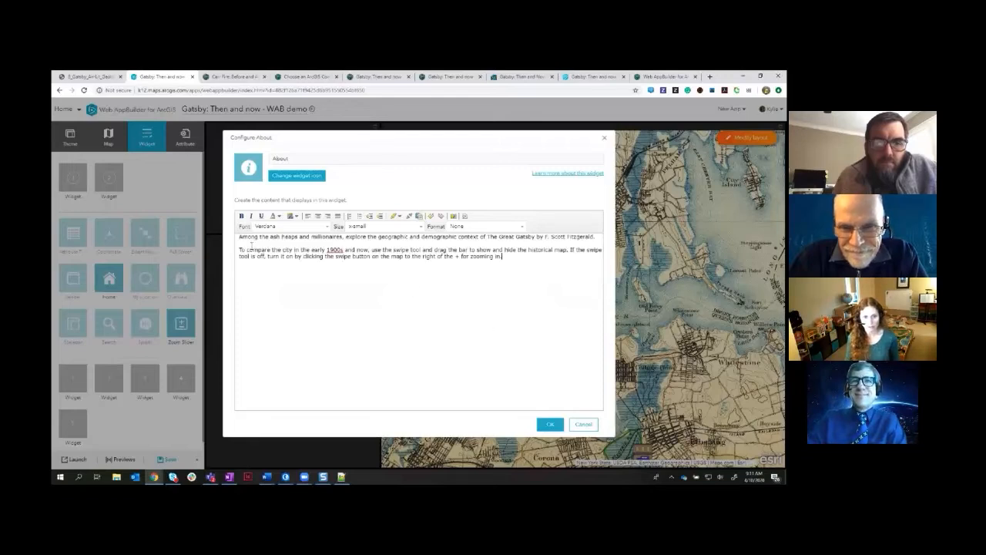
drag(240, 250, 510, 257)
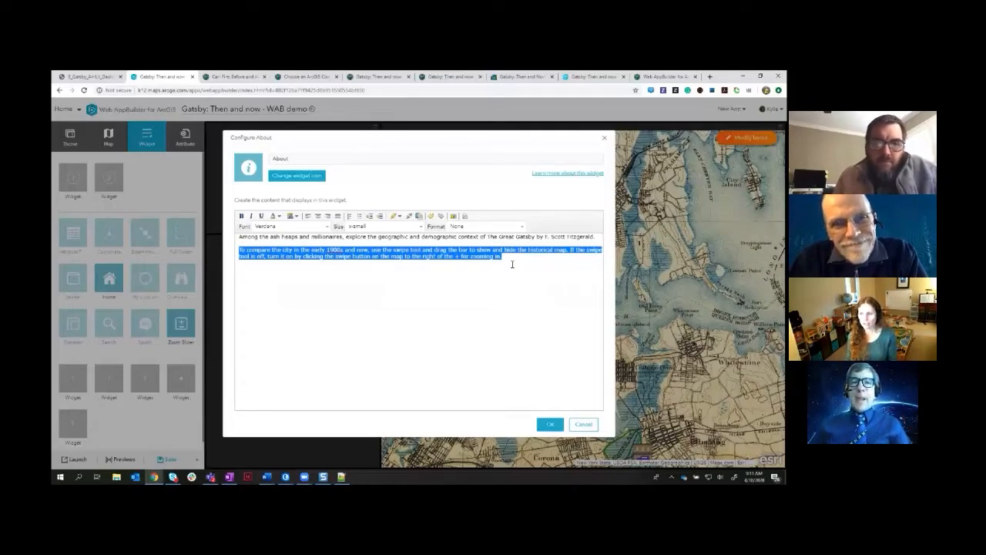
click(550, 423)
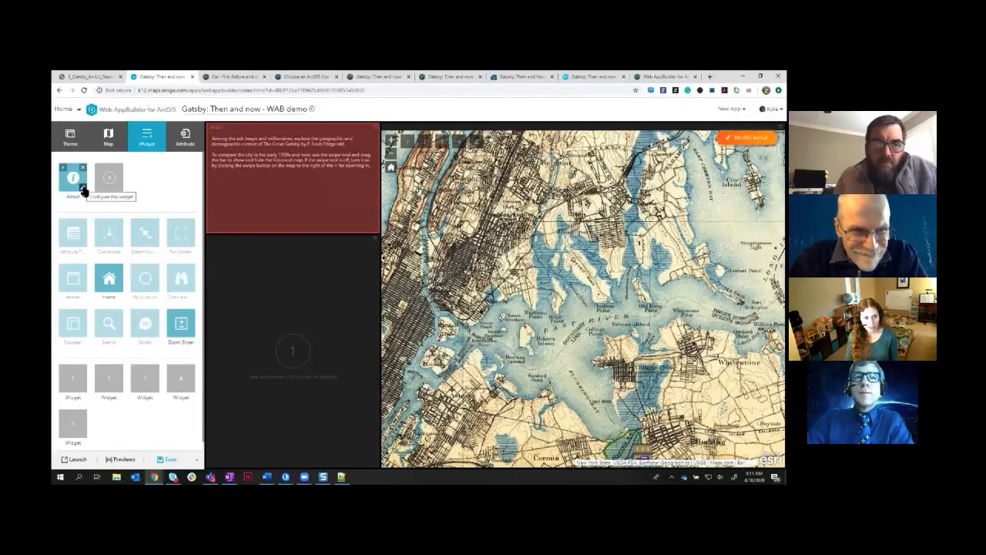
Set the size of all the About widget text to medium.
click(84, 189)
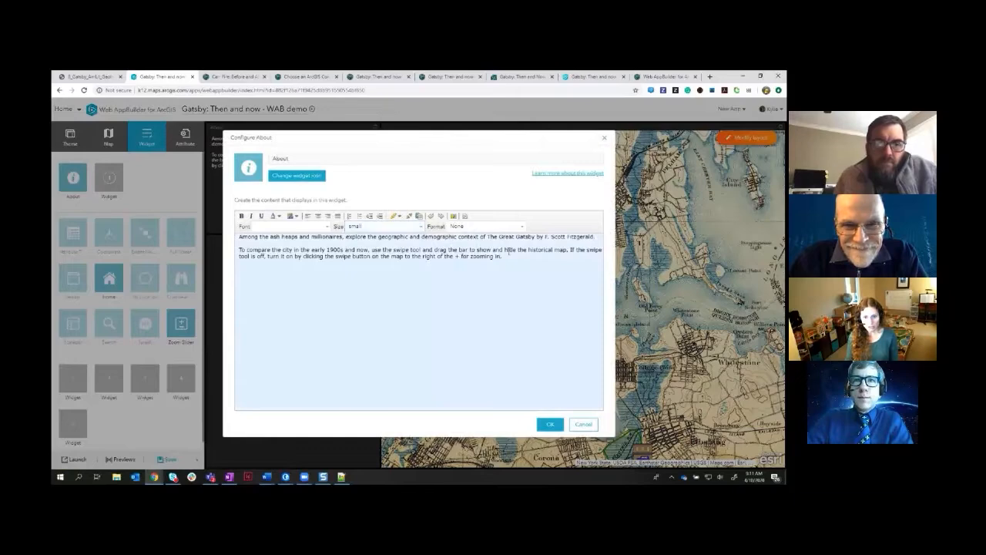
drag(501, 257, 228, 240)
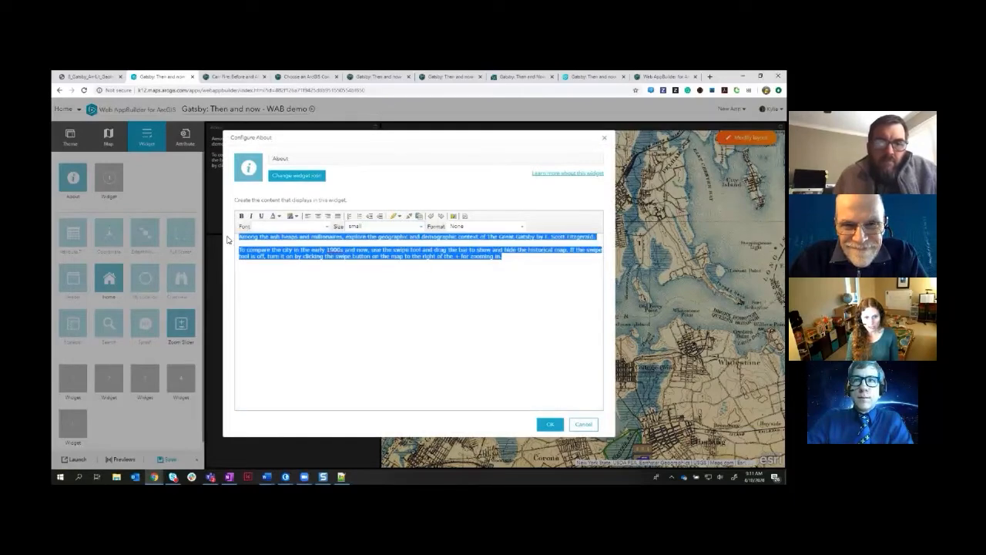
click(421, 226)
click(373, 276)
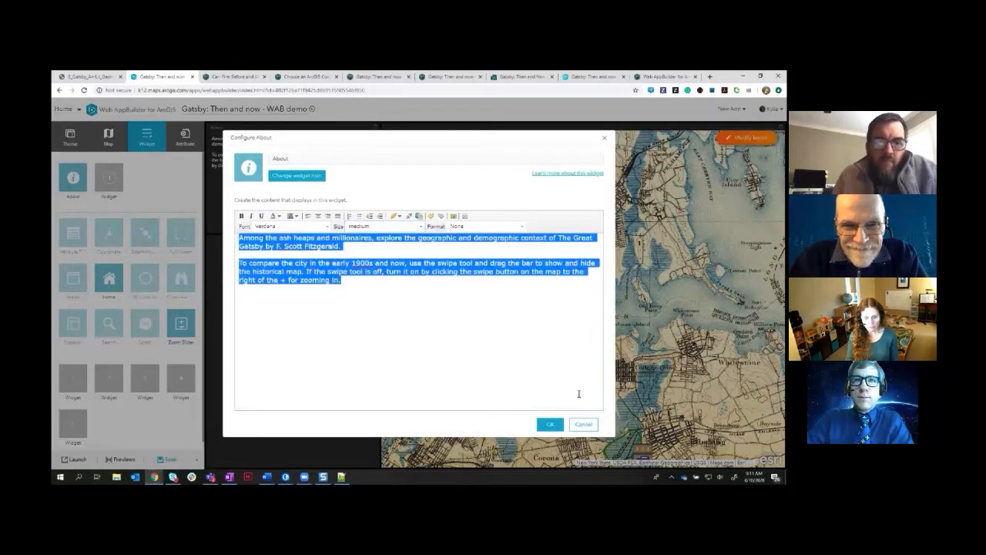
click(550, 424)
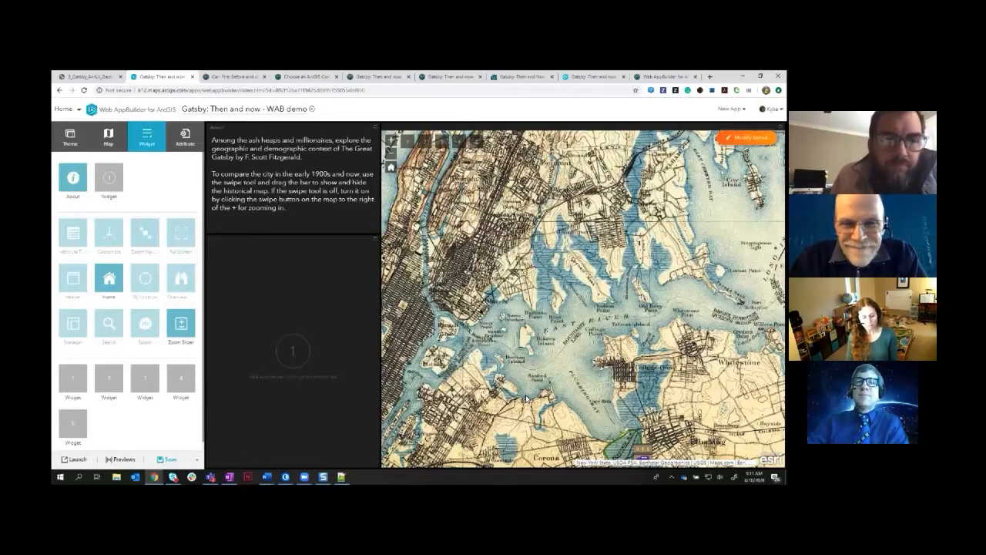
Add the Bookmark, Layer List and Legend widgets to the remaining placeholder and order the group as Legend, Layer List, Bookmark.
click(110, 178)
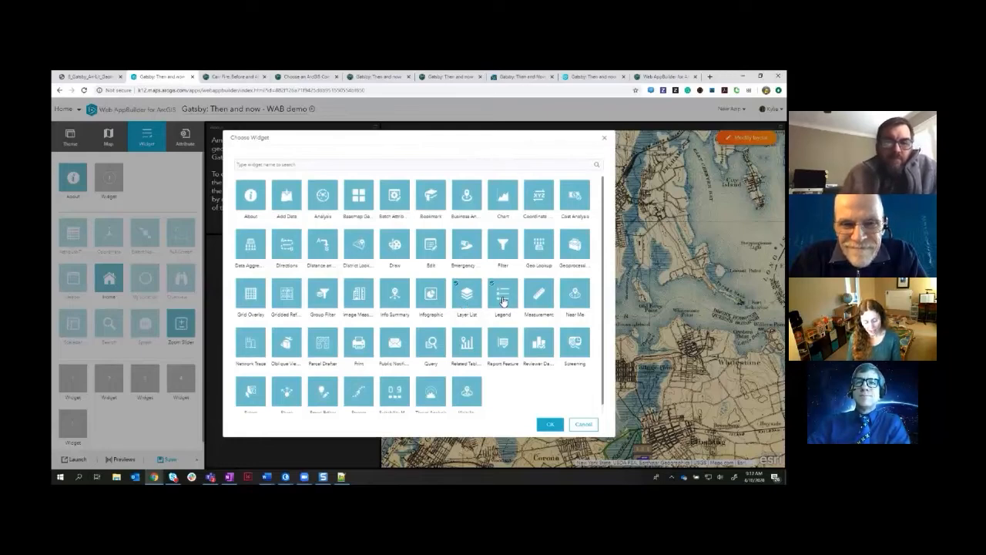
click(422, 205)
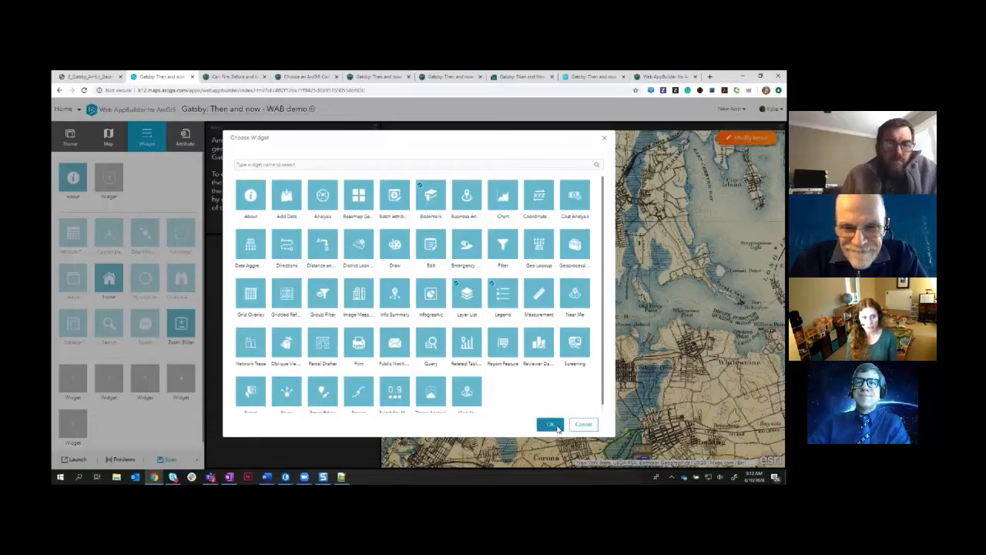
click(550, 425)
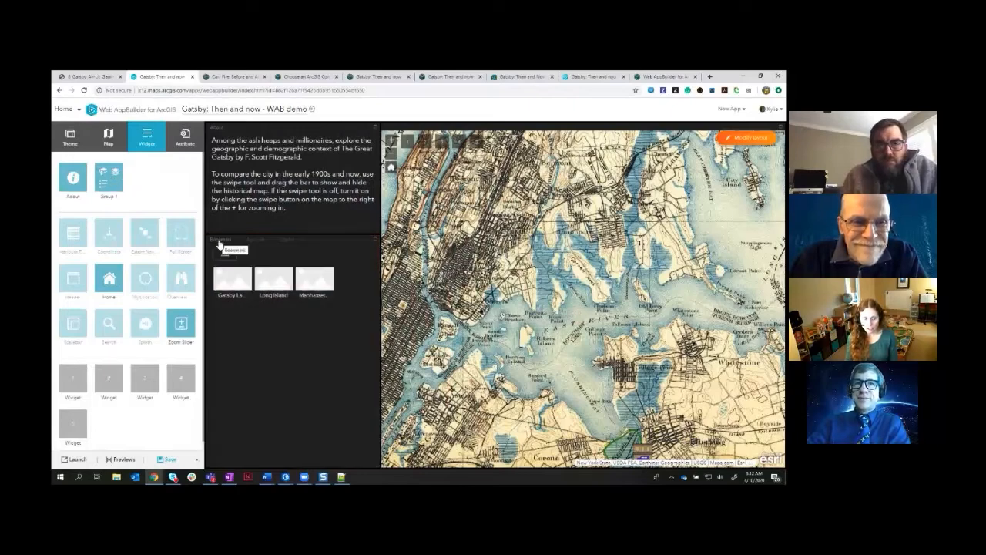
click(109, 191)
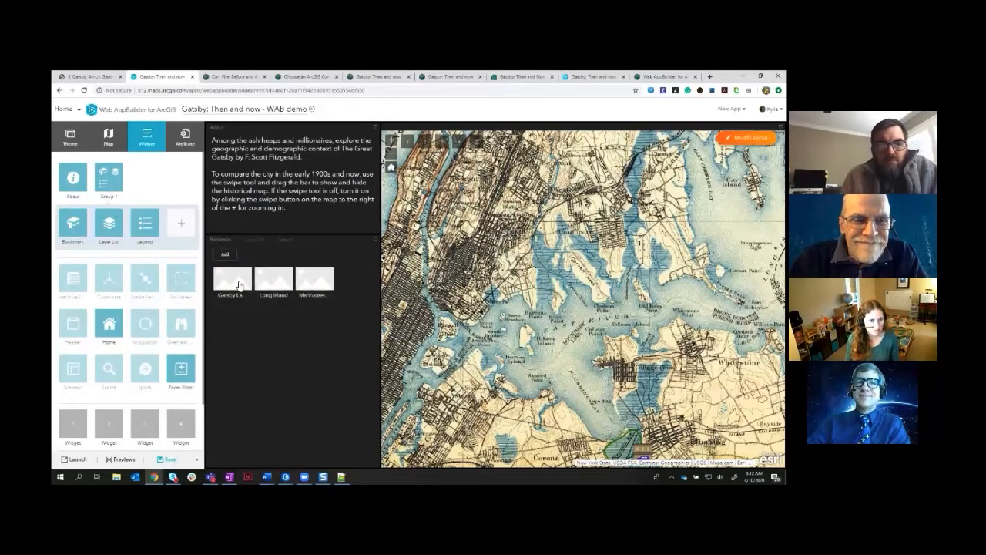
drag(112, 228, 90, 233)
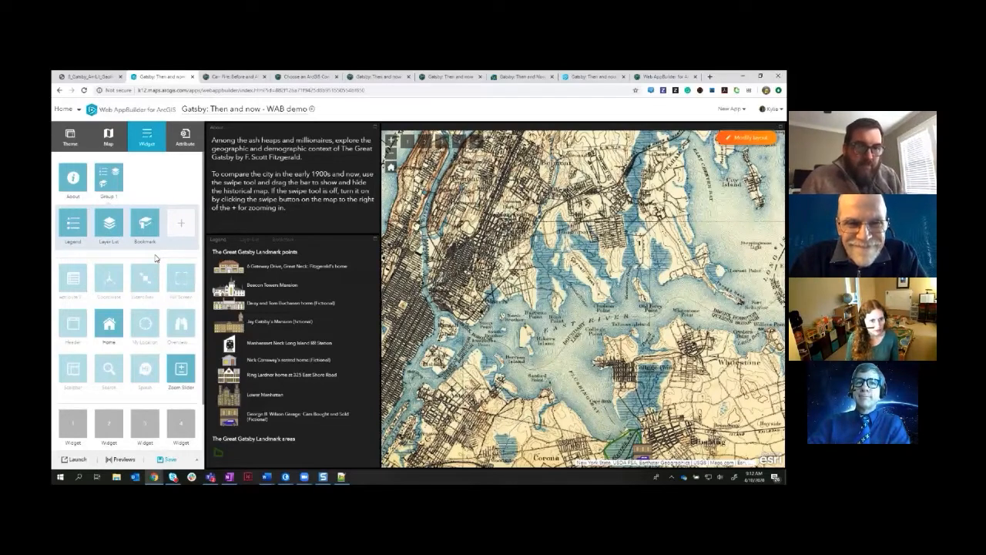
Configure the Bookmark widget to display bookmarks as a list only, without allowing added bookmarks or displaying custom ones.
mouse_move(143, 236)
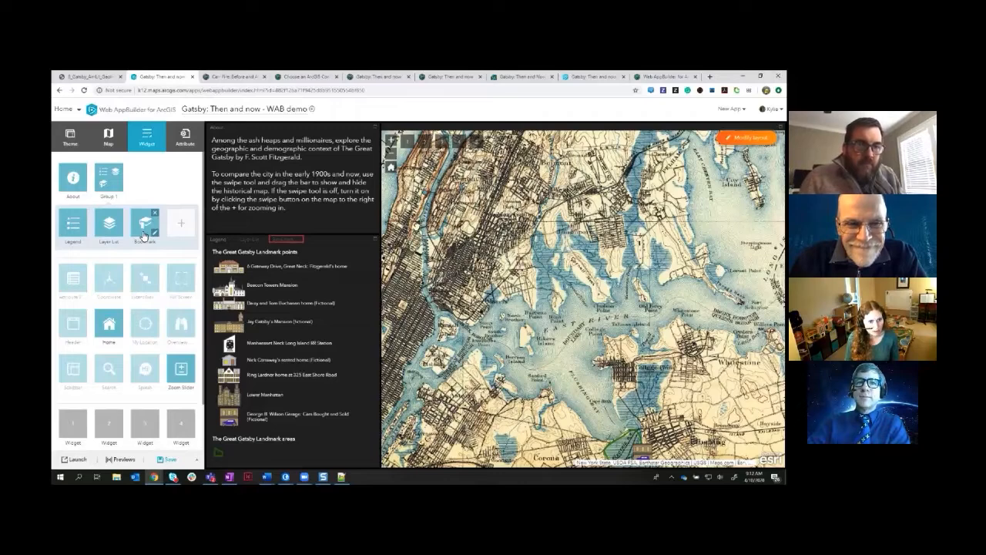
click(274, 239)
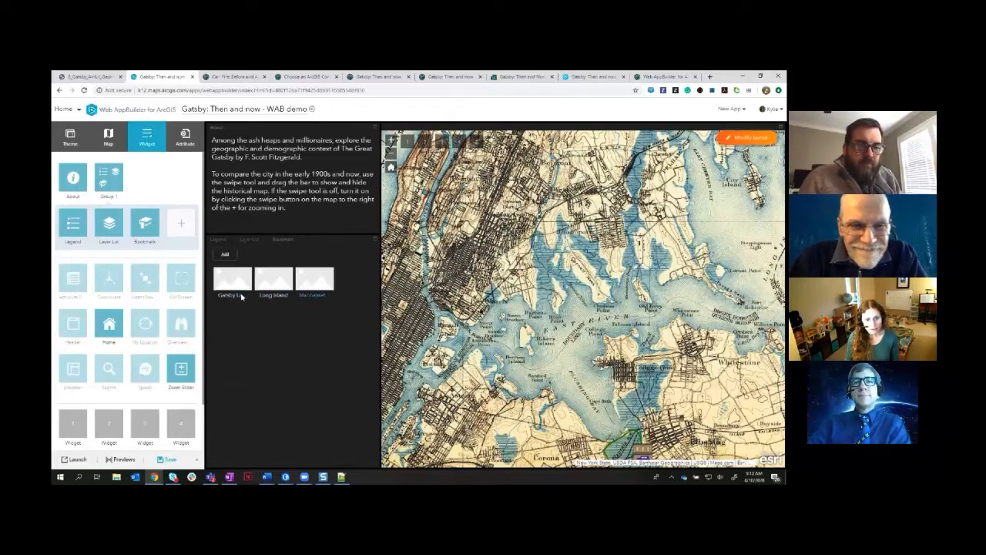
mouse_move(148, 232)
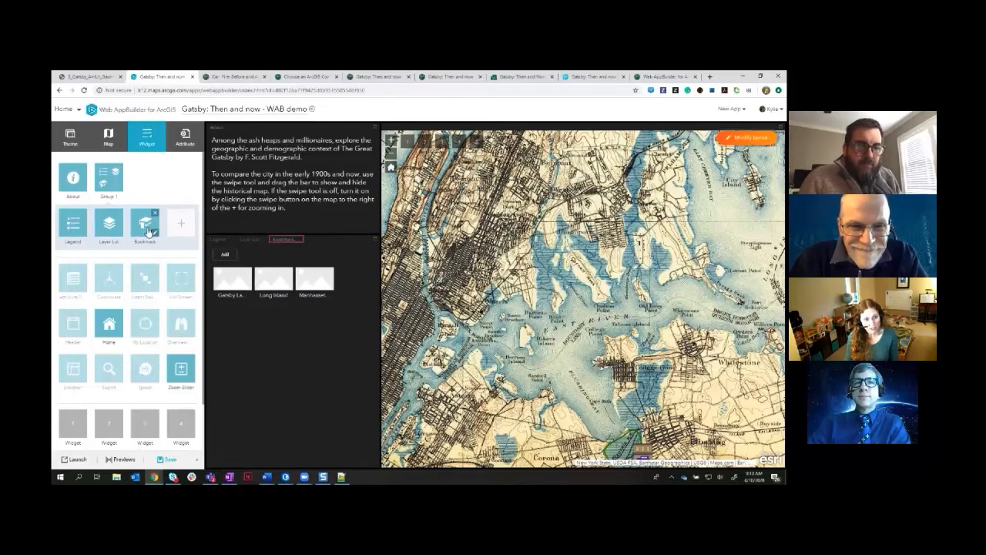
click(156, 235)
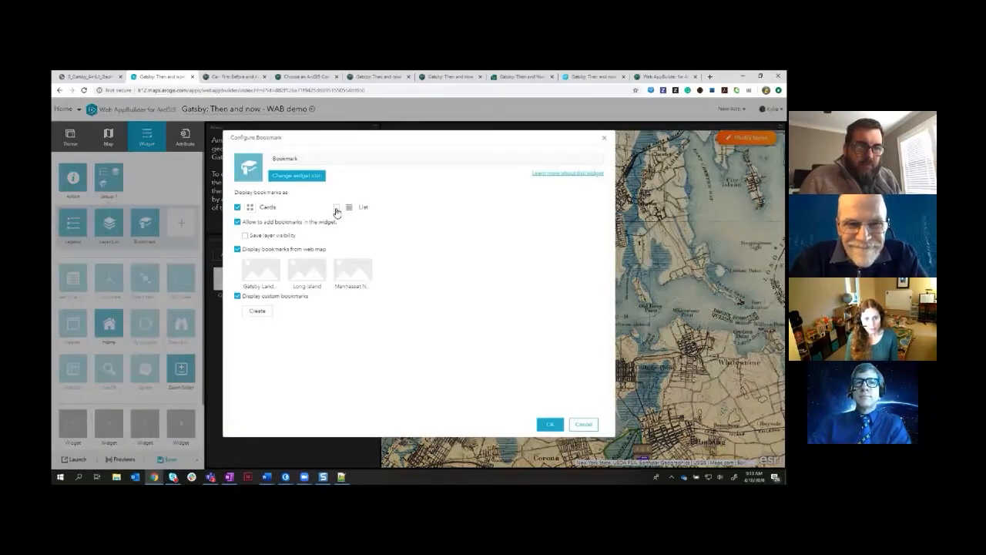
click(336, 207)
click(237, 208)
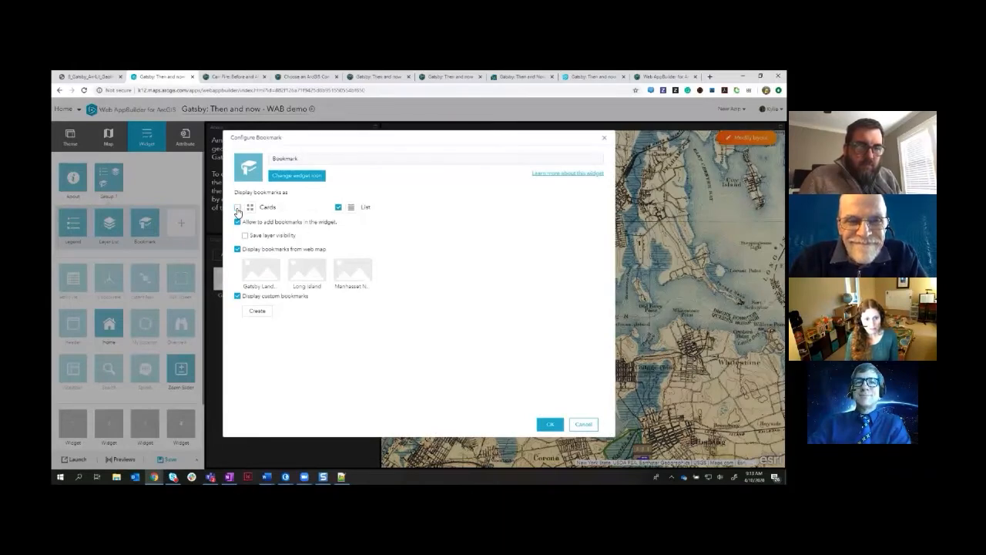
click(238, 222)
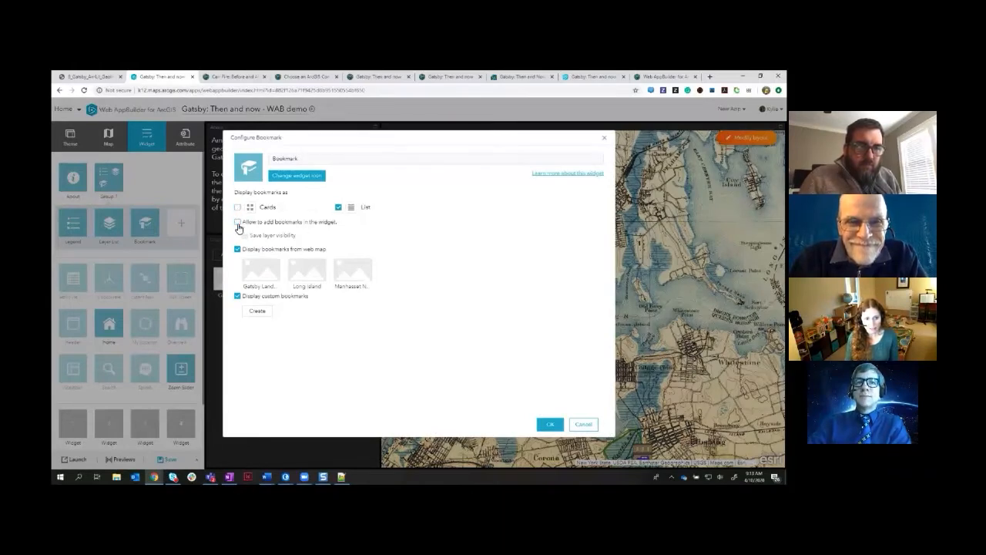
click(238, 297)
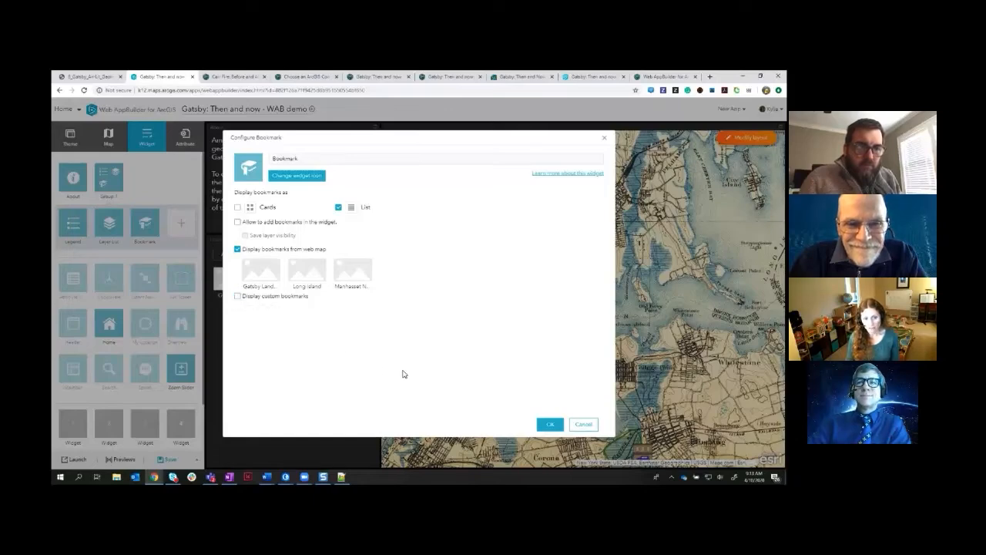
click(550, 424)
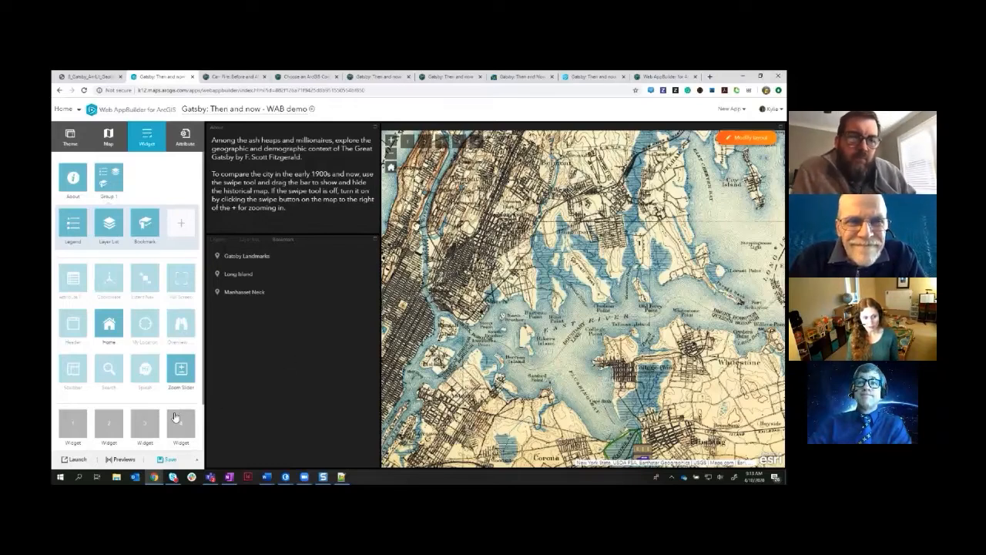
Add the Measurement widget to the first empty on-map widget placeholder.
click(80, 429)
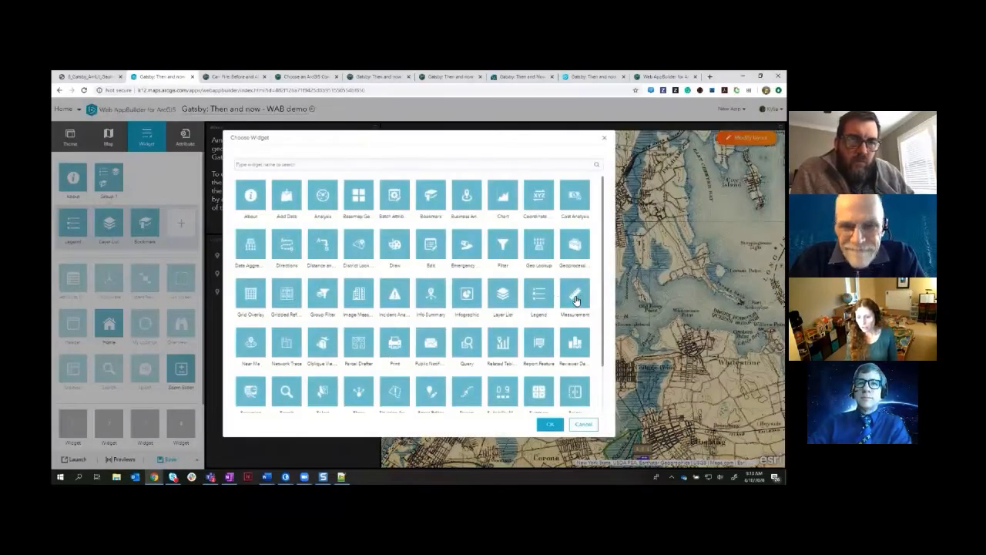
click(549, 426)
click(549, 429)
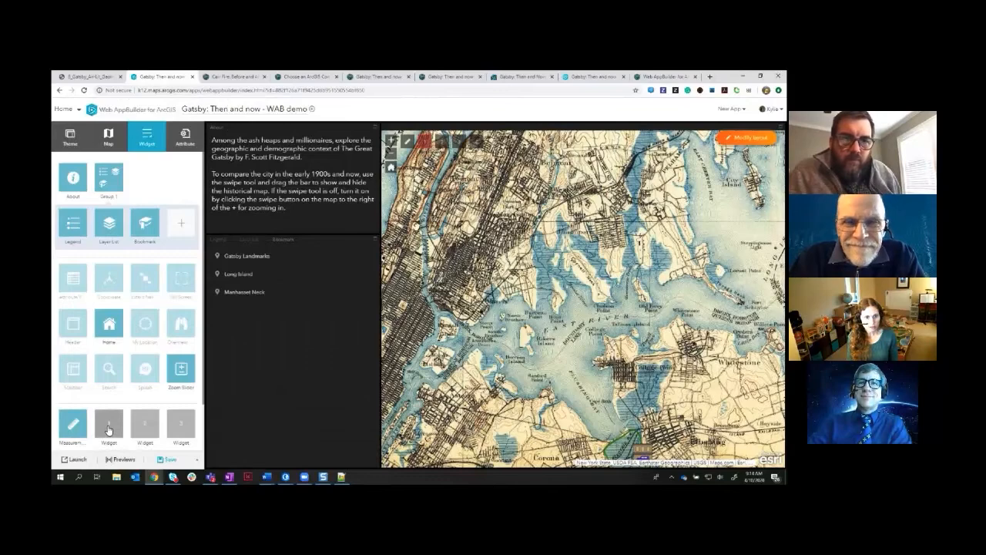
Add the Swipe widget to the placeholder beside the Measurement widget.
click(108, 428)
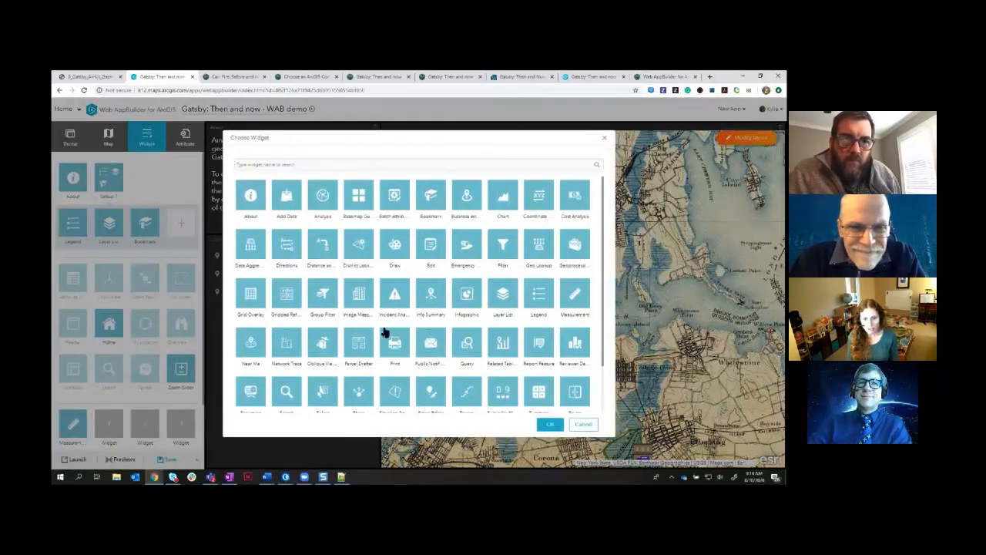
scroll(385, 332, down, 2)
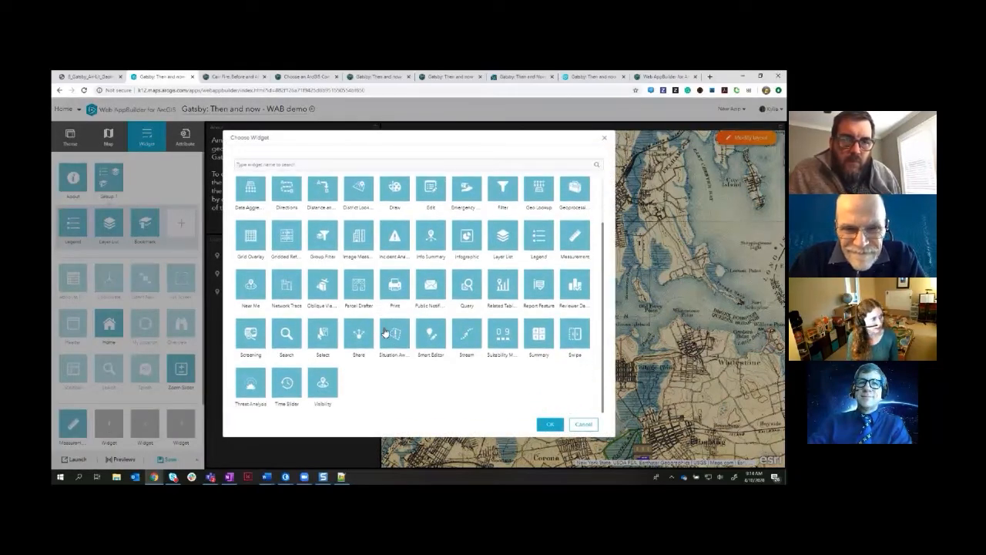
click(574, 339)
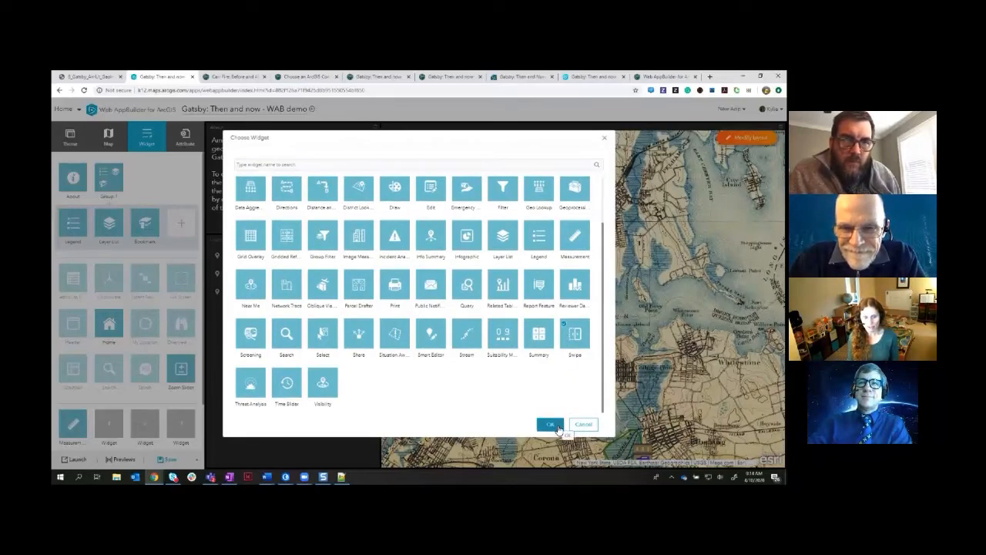
click(559, 428)
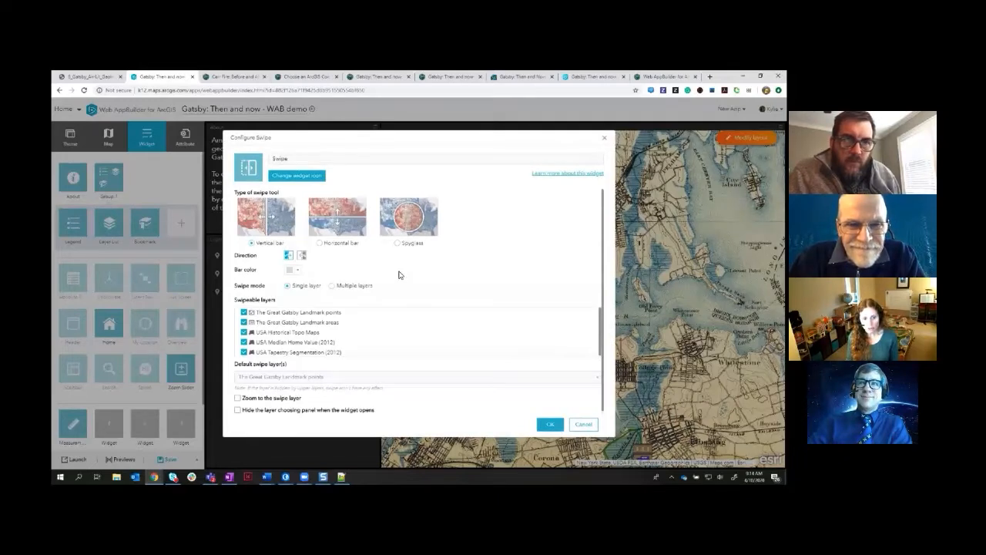
Configure the Swipe widget with a horizontal bar and USA Historical Topo Maps as the only swipeable layer.
click(319, 244)
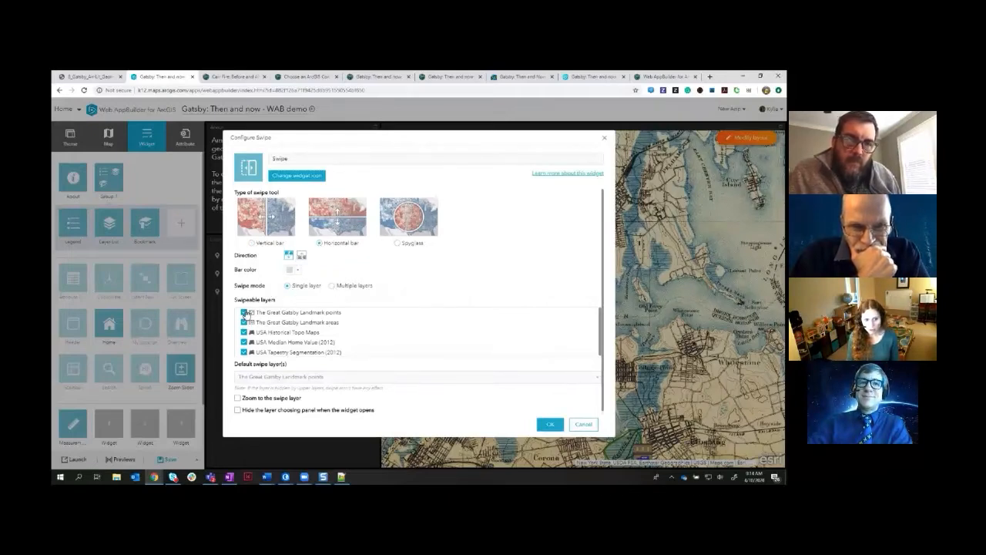
click(245, 312)
click(244, 322)
click(244, 341)
click(244, 352)
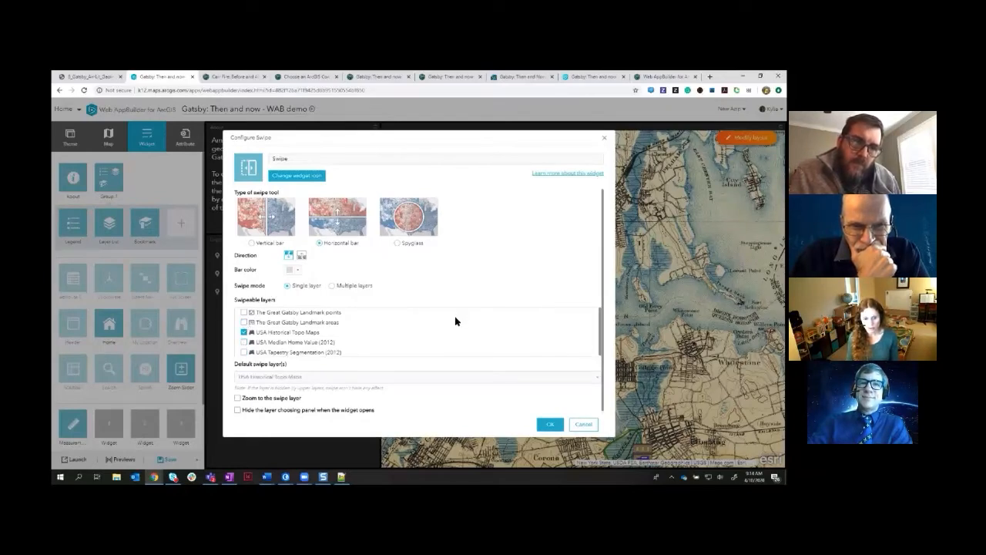
click(556, 426)
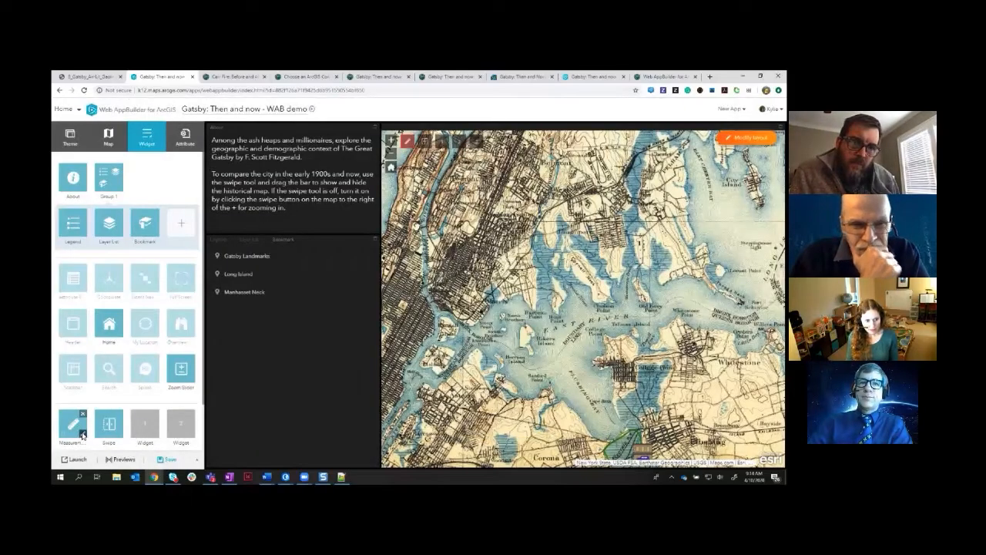
Accept the Measurement widget's default units and tools, and save and launch the app.
click(82, 436)
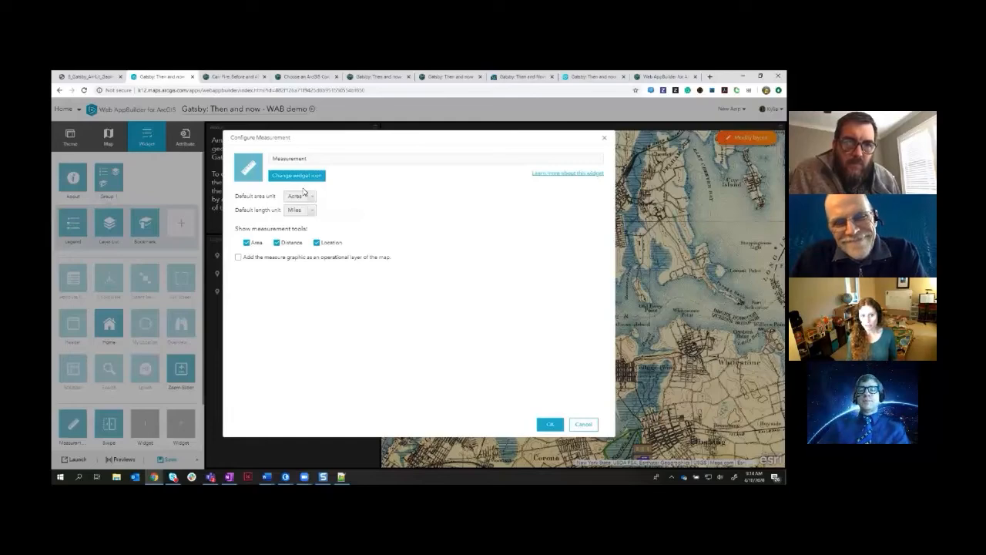
click(549, 425)
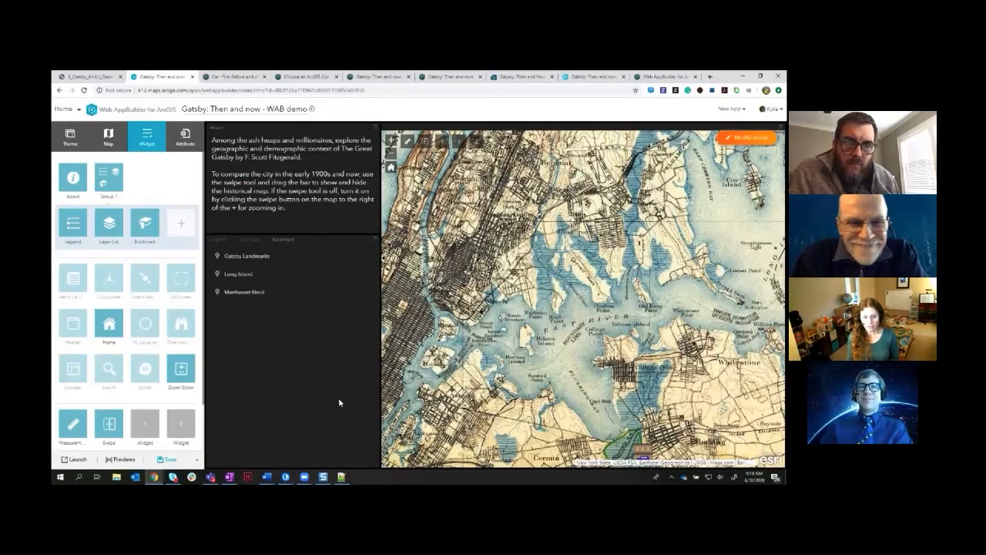
click(167, 460)
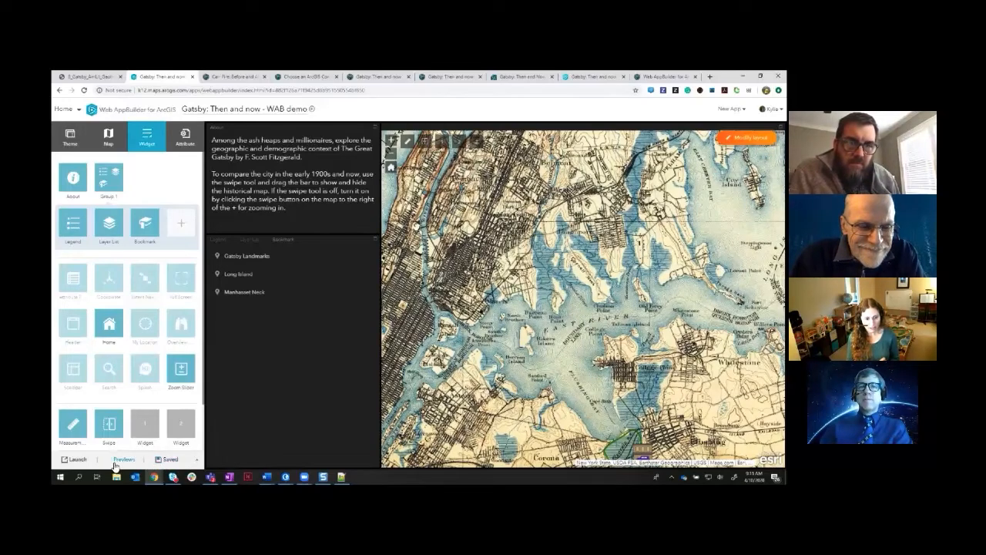
click(90, 461)
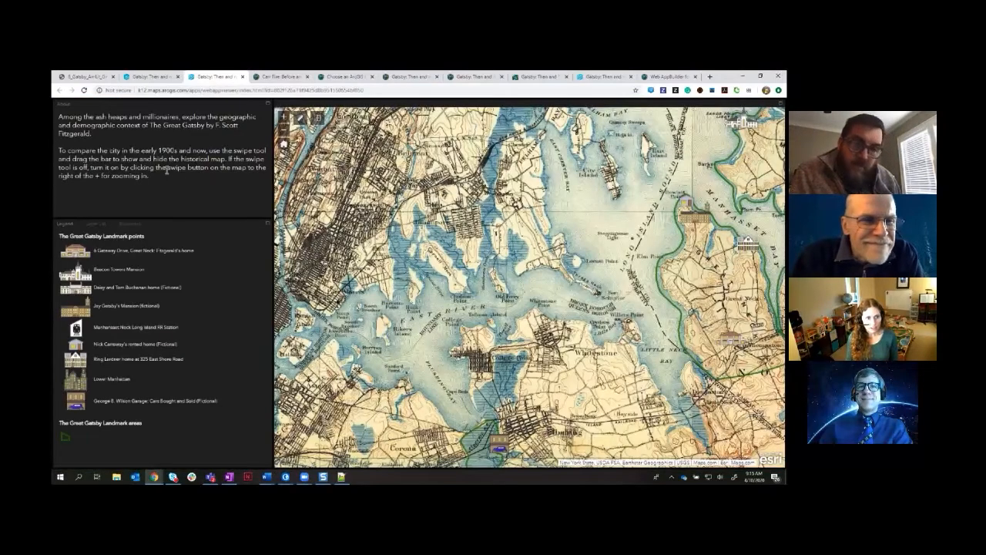
View the layer list in the launched app and zoom the map to the Manhasset Neck bookmark.
click(104, 225)
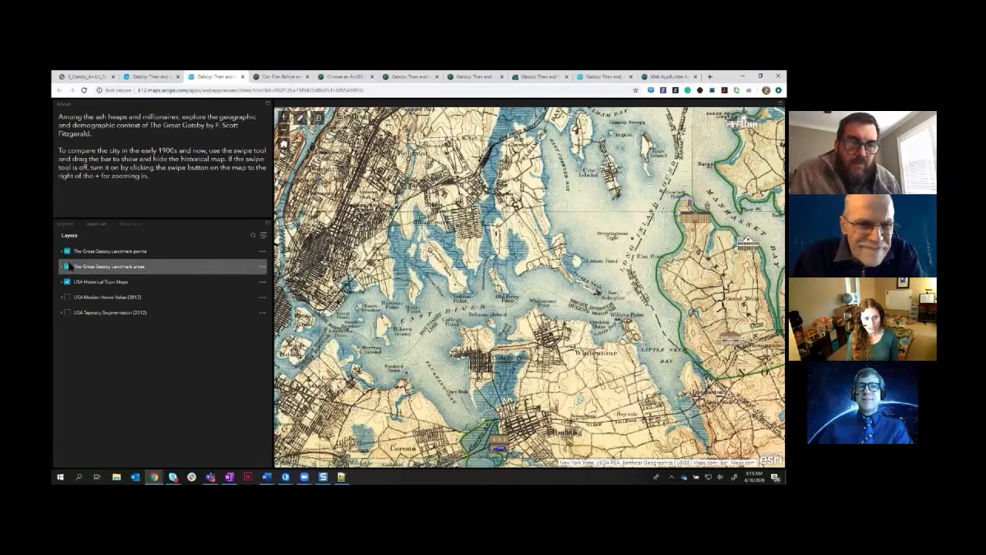
click(125, 225)
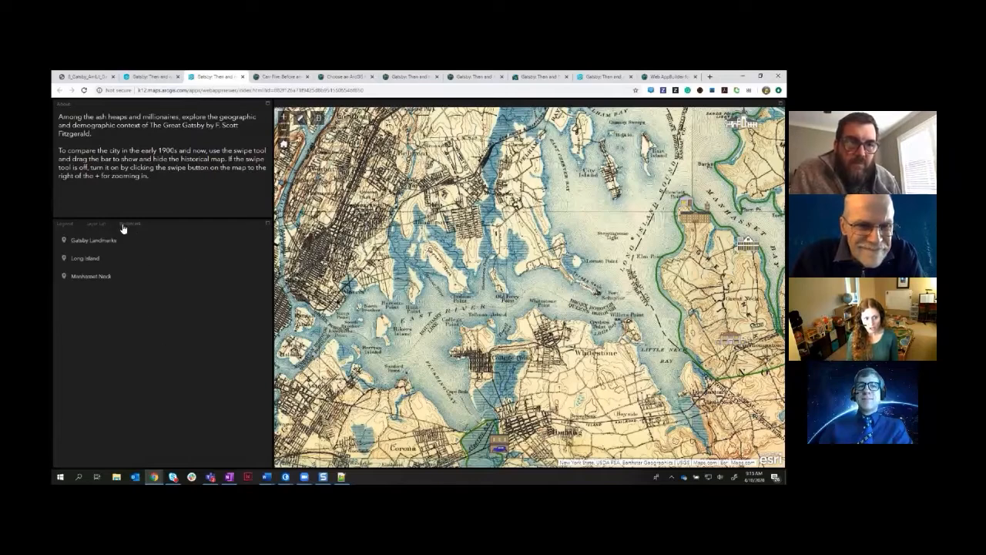
click(103, 277)
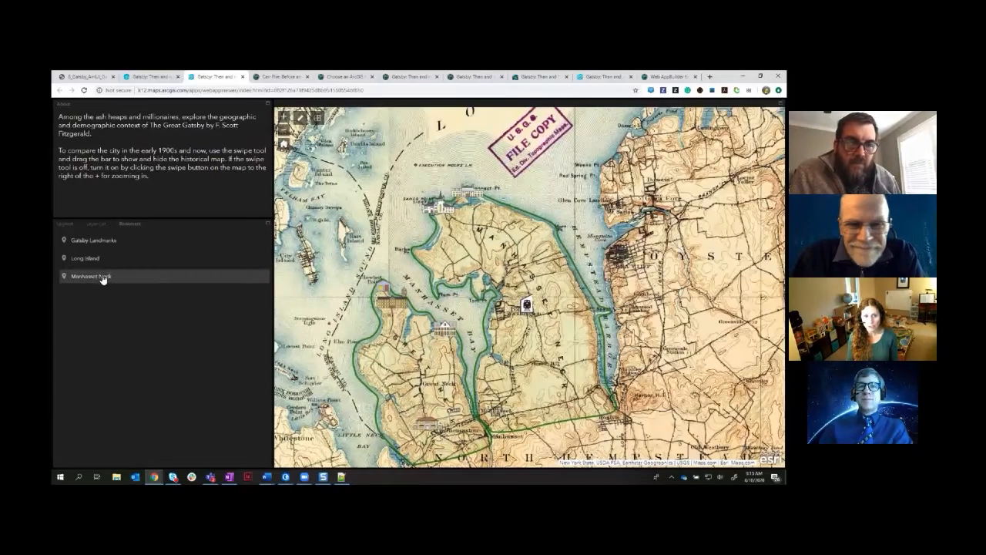
Turn on the swipe tool and move its bar to compare the historical map with the current imagery.
click(317, 117)
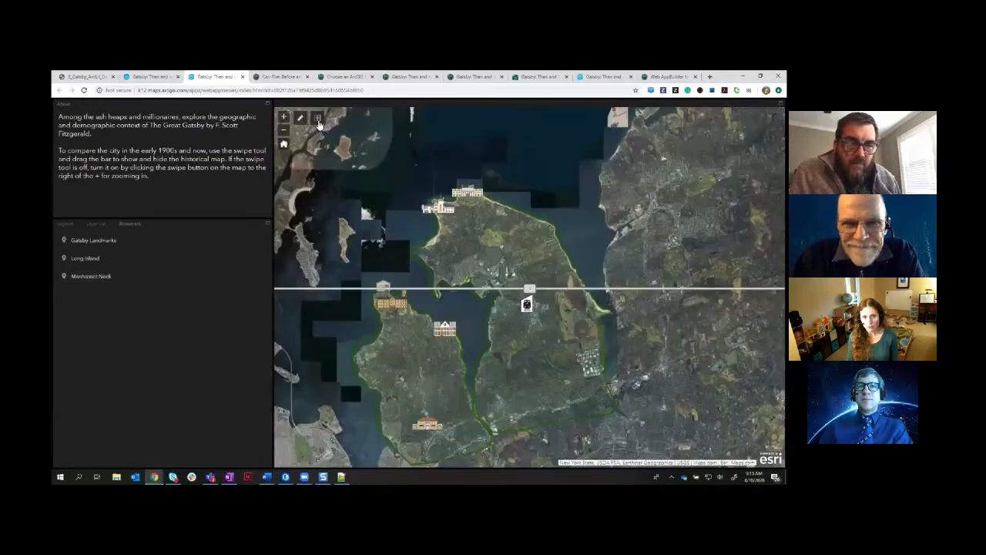
drag(529, 291, 574, 276)
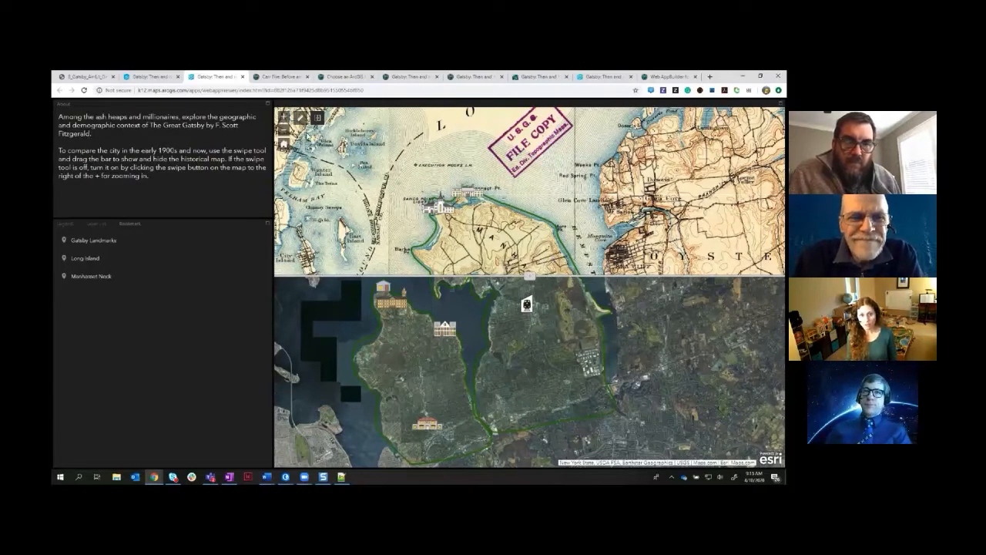
Measure a multi-segment distance in miles from the Manhasset Neck railroad station to the southern part of Great Neck.
click(301, 118)
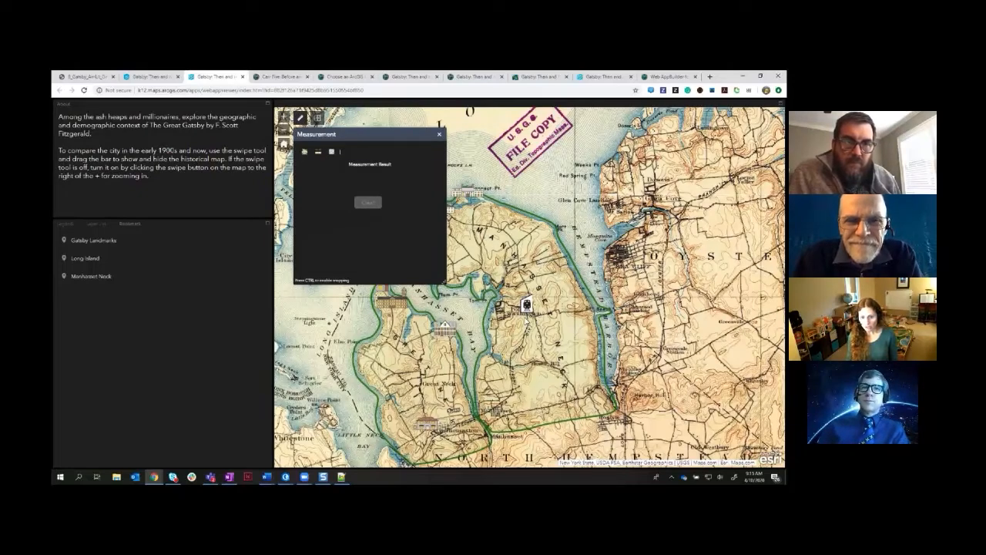
click(527, 327)
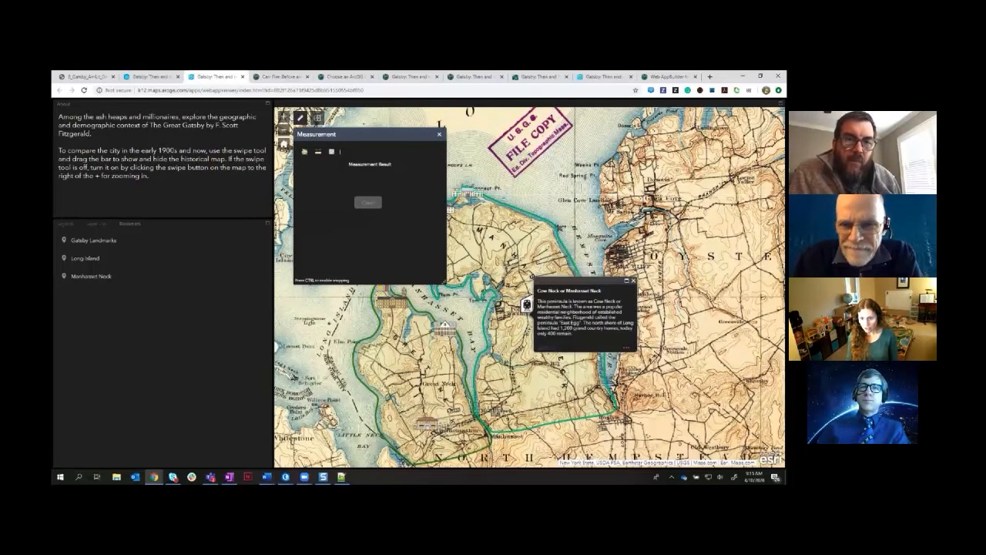
click(634, 283)
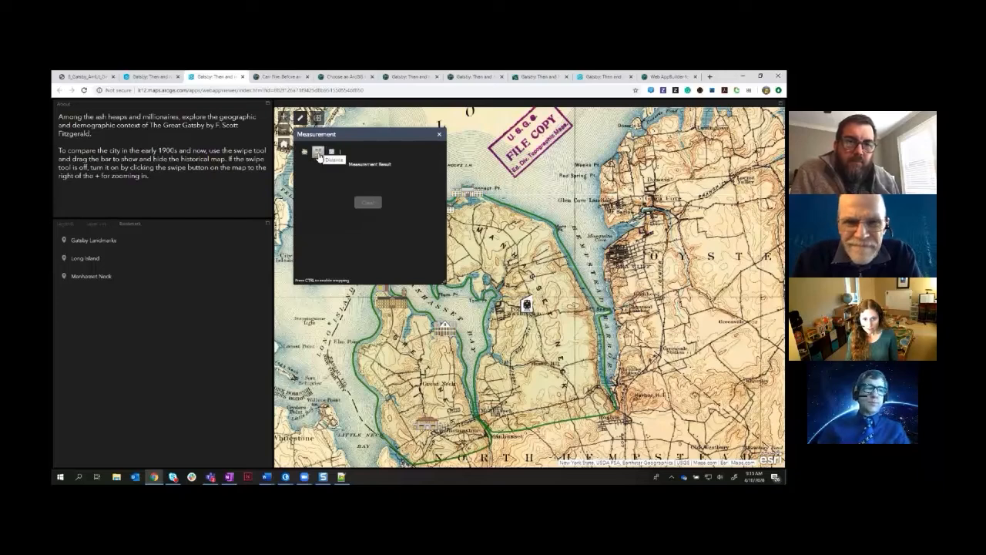
click(318, 153)
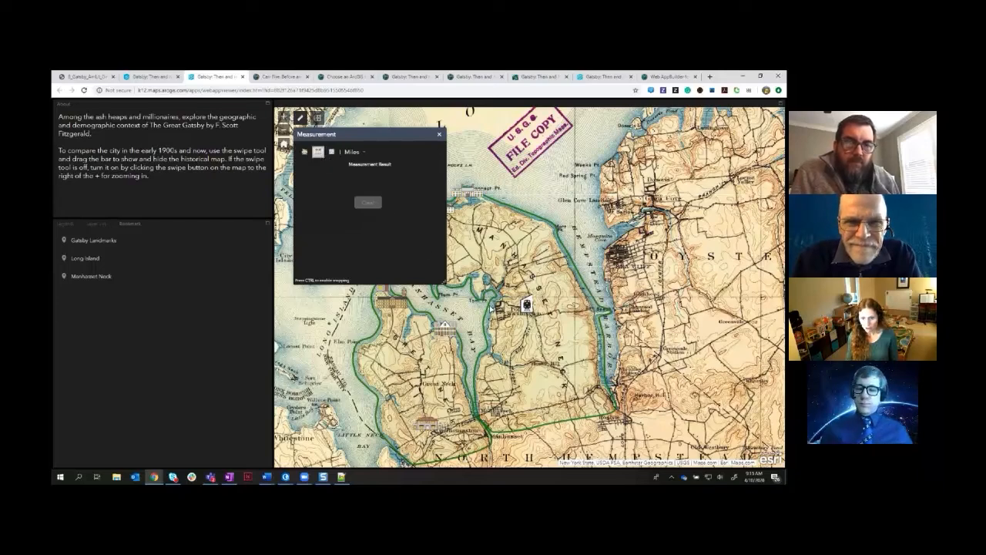
click(527, 306)
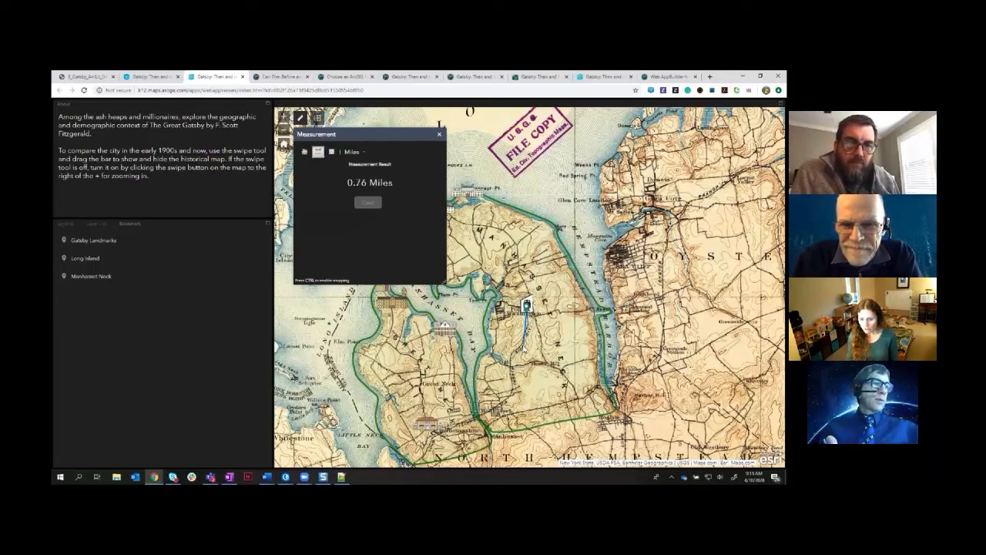
click(511, 351)
click(513, 388)
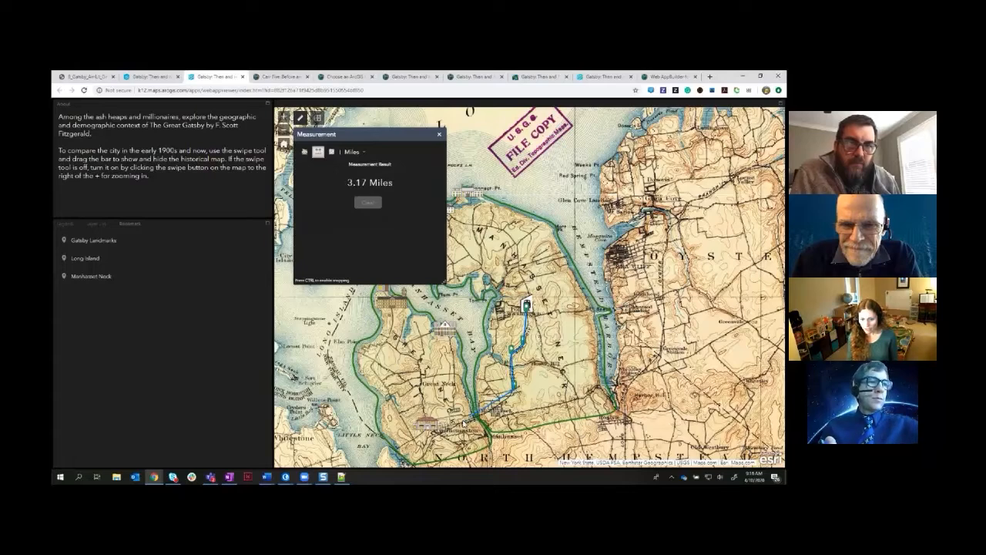
double_click(456, 420)
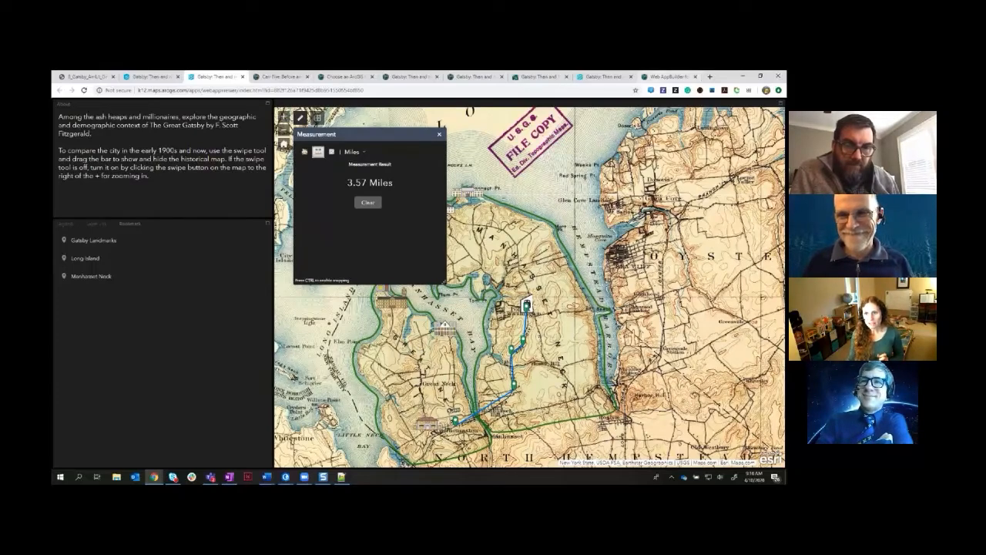
Switch to the Web AppBuilder documentation page about extending apps with the Developer Edition.
click(667, 76)
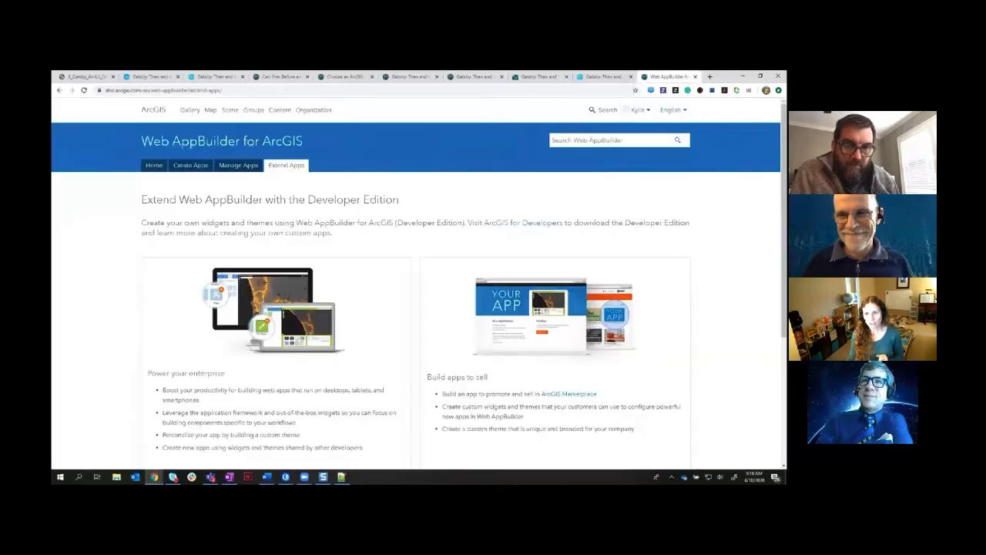